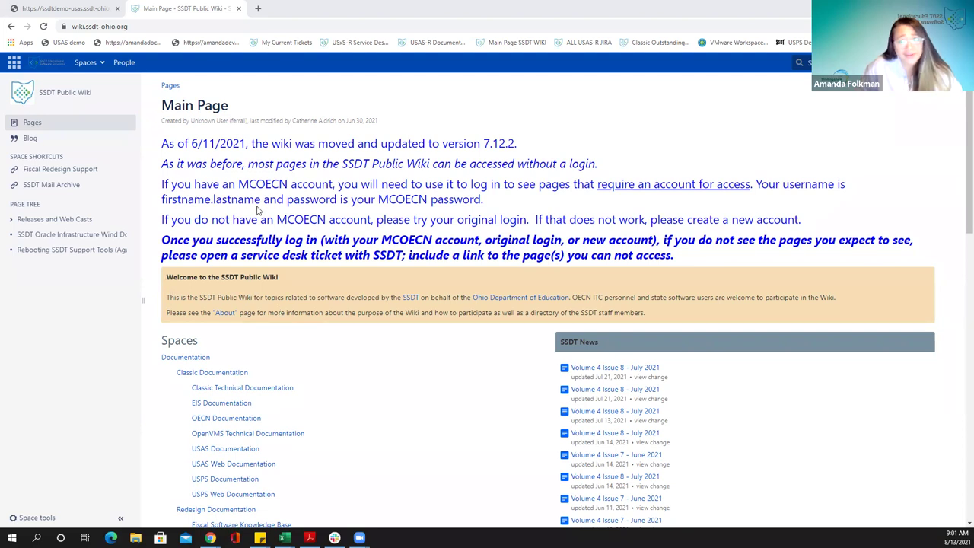
# - Open the USAS-R Documentation space from Redesign Documentation in the SSDT Public Wiki
pyautogui.scroll(-3, 255, 215)
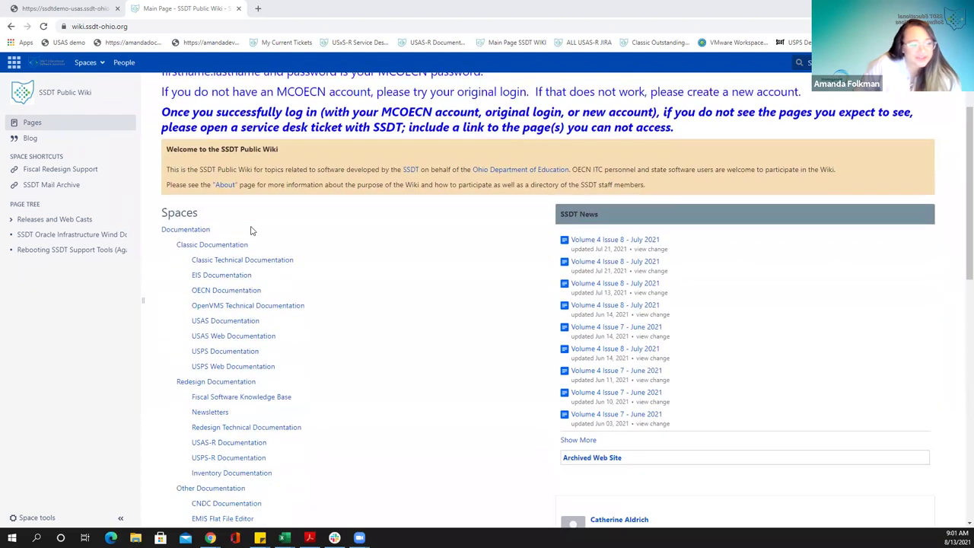
pyautogui.scroll(-4, 252, 231)
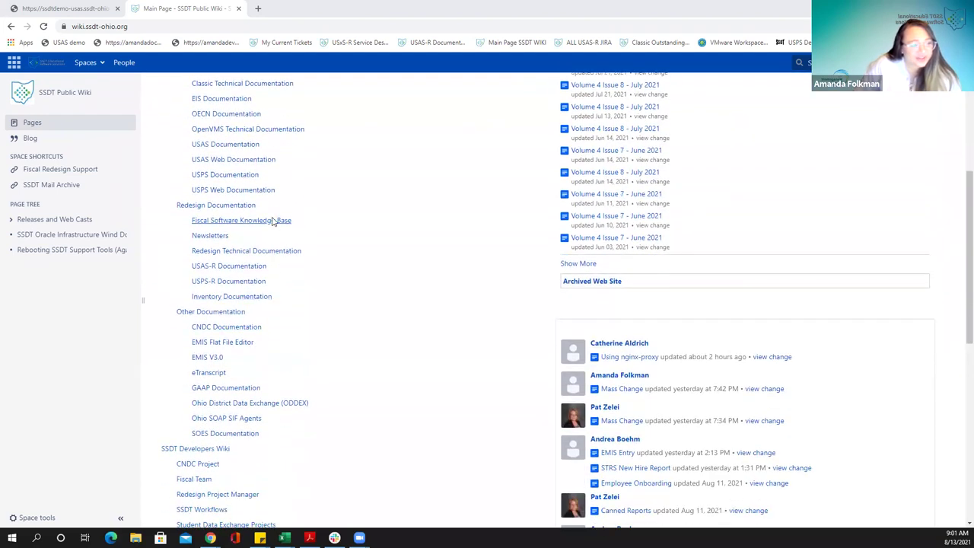
pyautogui.scroll(1, 272, 221)
pyautogui.click(228, 317)
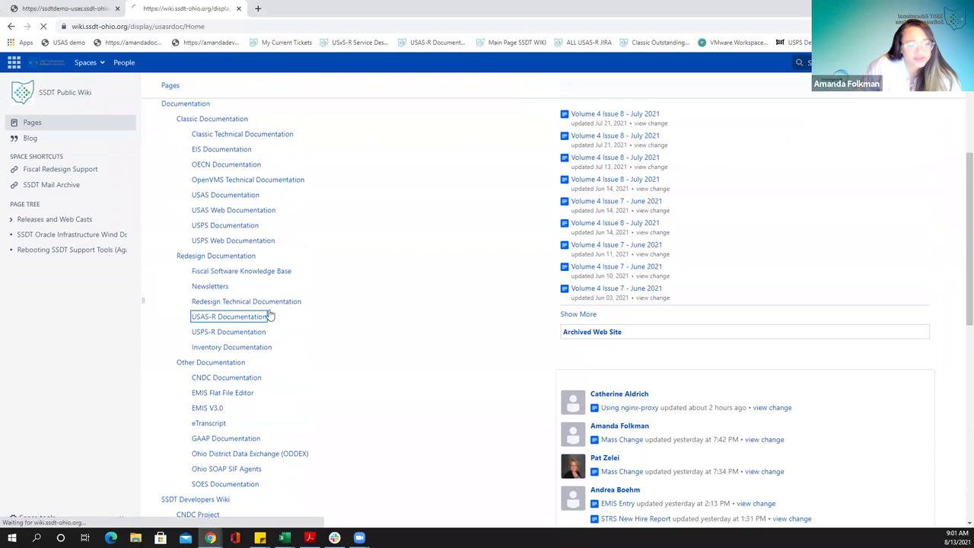
# - Expand Appendix and Useful Procedures in the page tree to list Mass Change
pyautogui.scroll(-1, 229, 396)
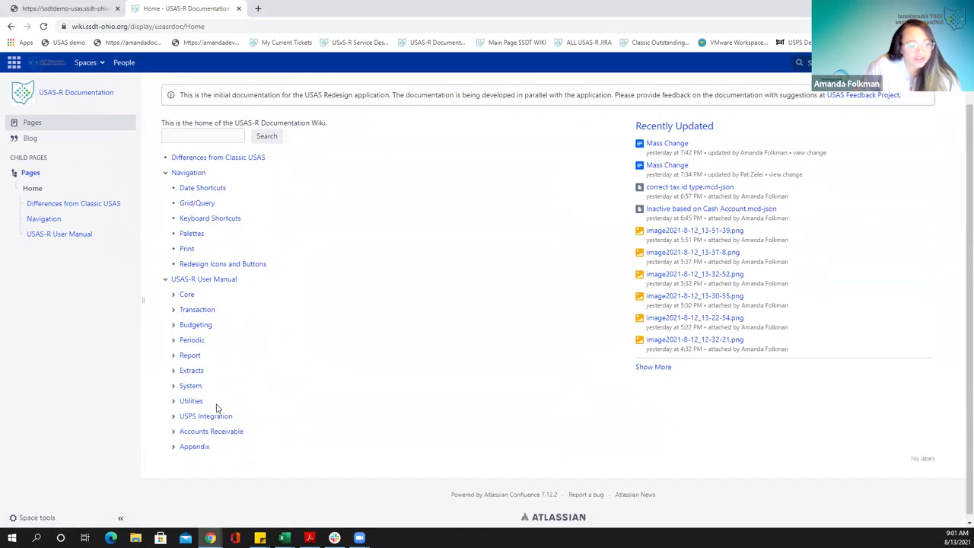
pyautogui.click(173, 446)
pyautogui.scroll(-2, 428, 327)
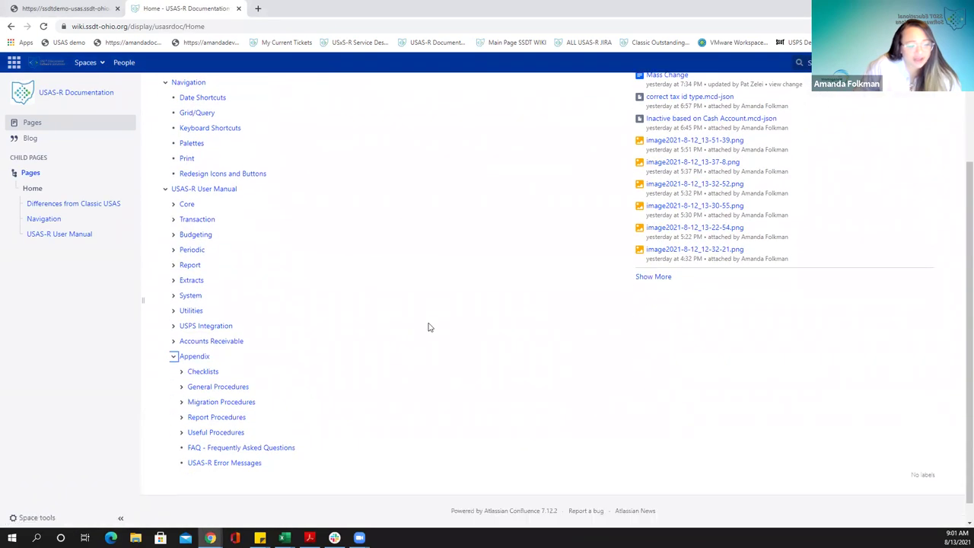
pyautogui.click(181, 411)
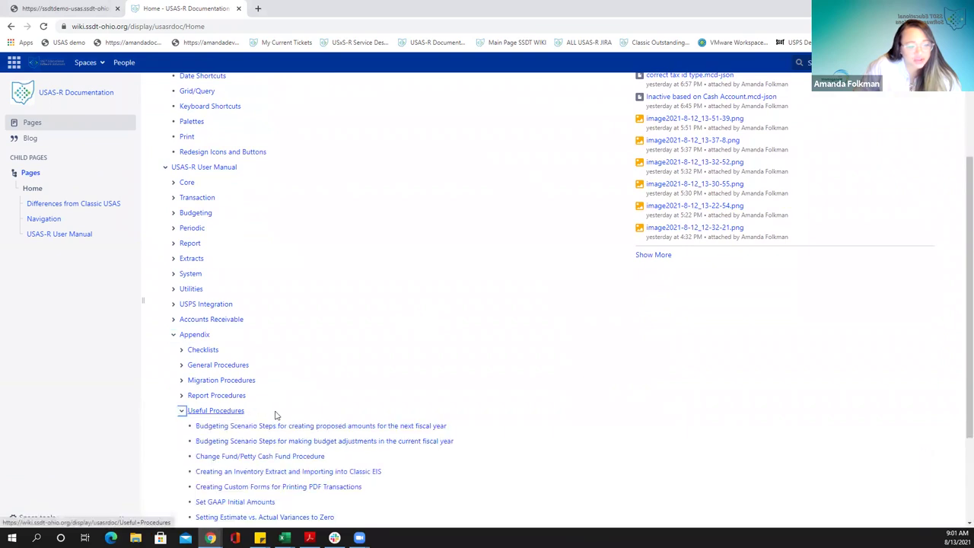
pyautogui.scroll(-2, 267, 395)
pyautogui.scroll(-1, 235, 333)
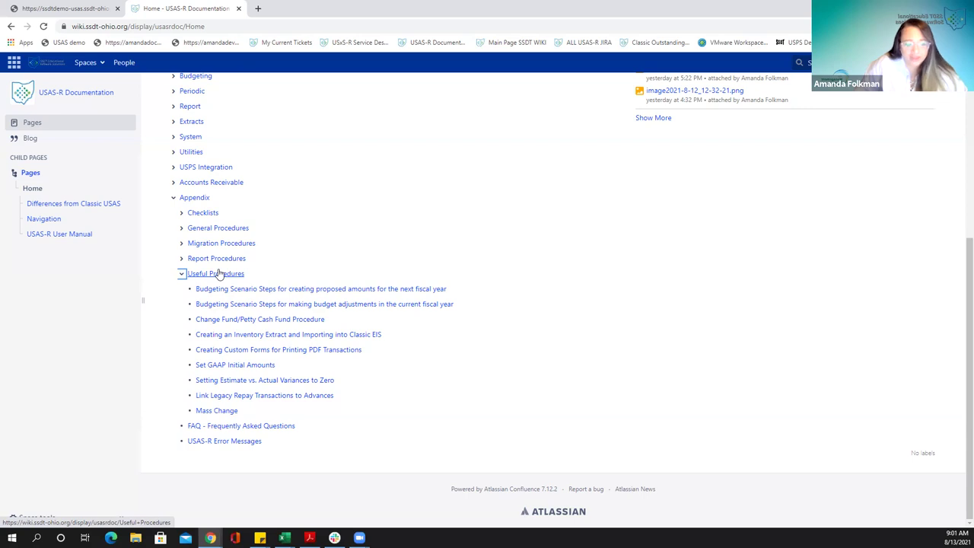
# - Open the Mass Change page under Useful Procedures and select its URL in the address bar
pyautogui.click(217, 412)
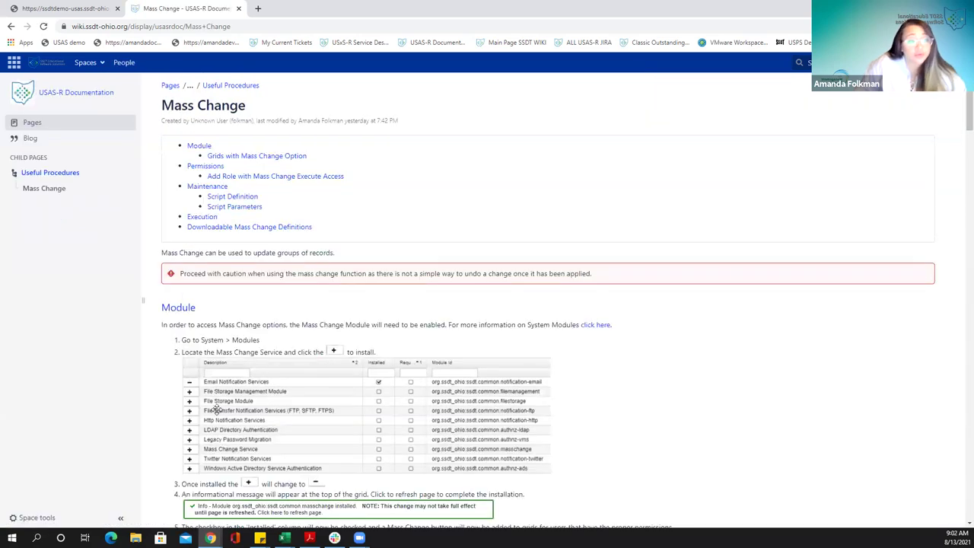
pyautogui.moveTo(231, 26); pyautogui.dragTo(61, 26)
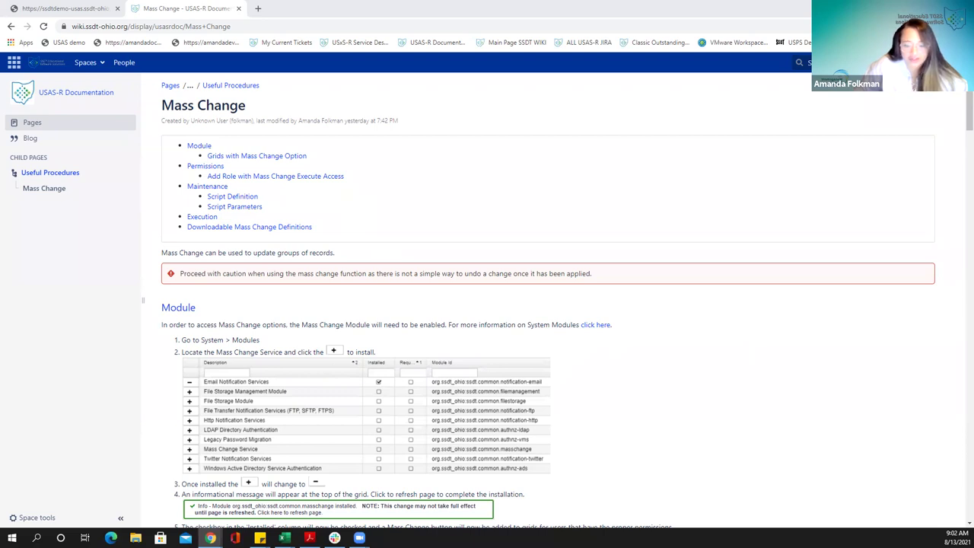
pyautogui.scroll(-1, 330, 328)
pyautogui.scroll(1, 331, 312)
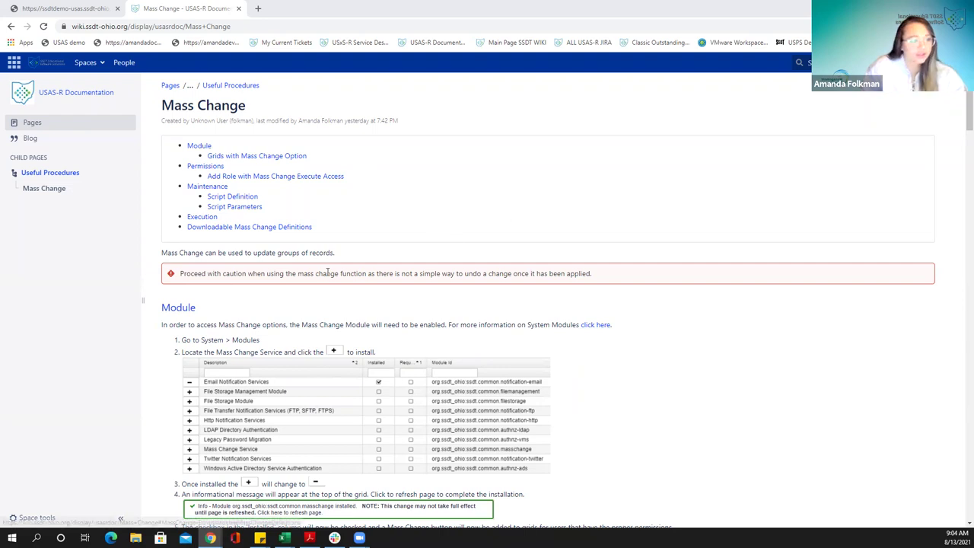
pyautogui.scroll(-2, 386, 259)
pyautogui.scroll(2, 387, 259)
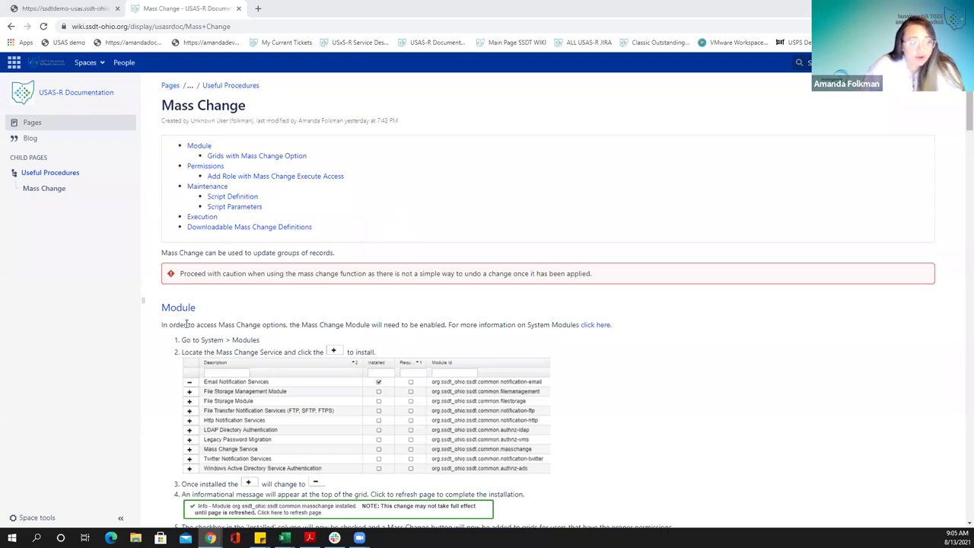
pyautogui.scroll(-1, 186, 324)
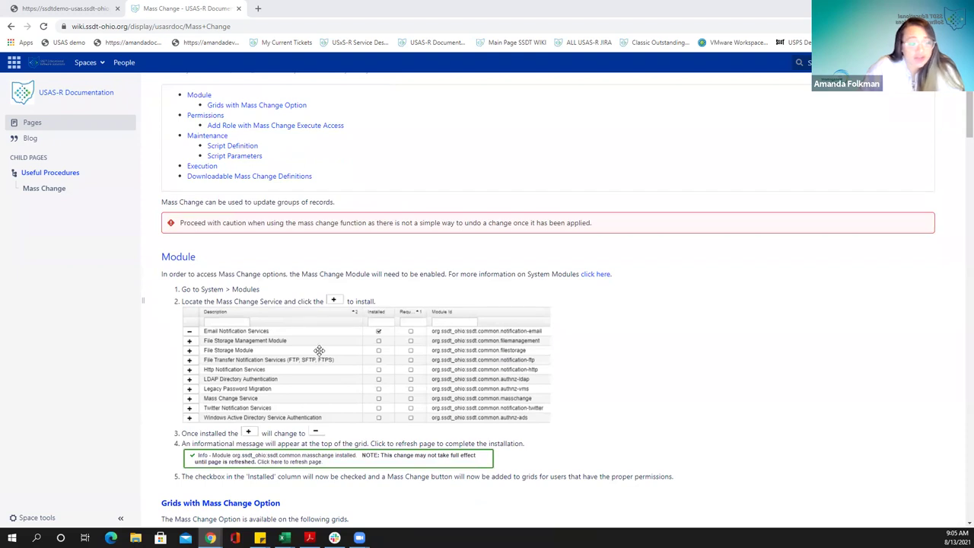
# - Log in to USAS-R and confirm Mass Change Service under System > Modules, then return to the wiki
pyautogui.click(70, 10)
pyautogui.click(30, 117)
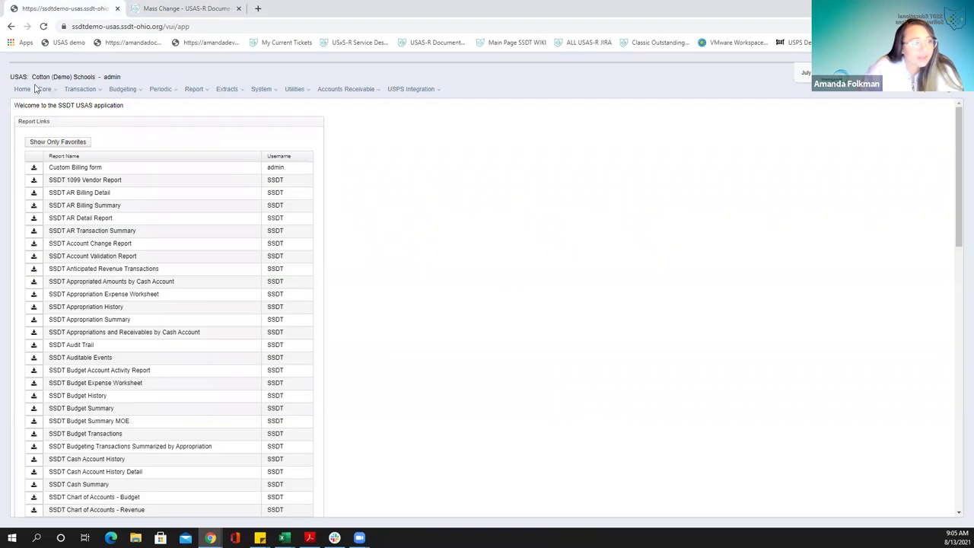
pyautogui.click(262, 91)
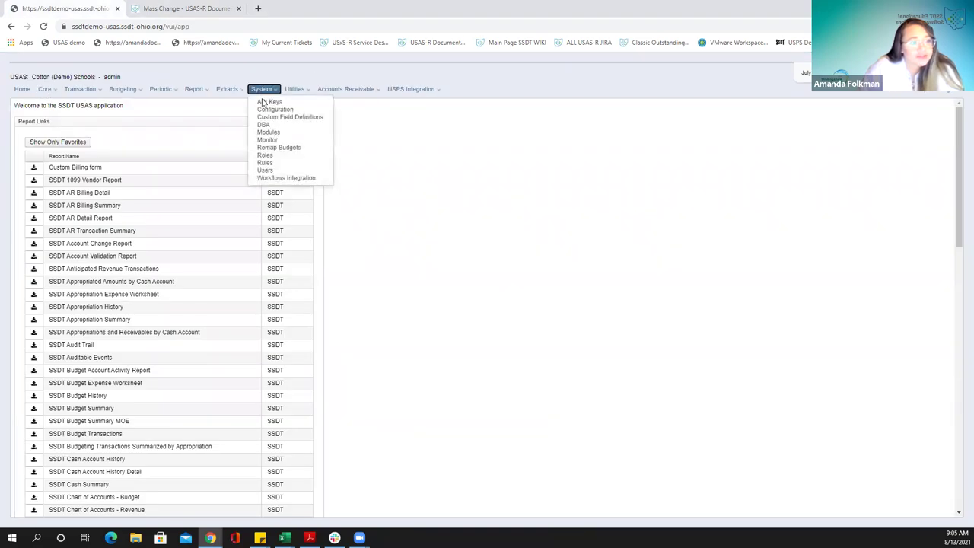
pyautogui.click(268, 133)
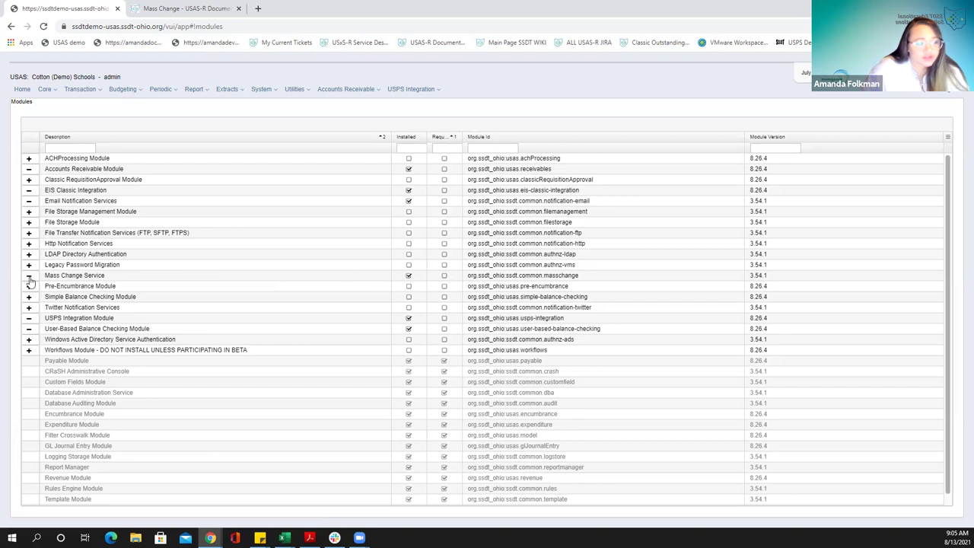
pyautogui.click(202, 11)
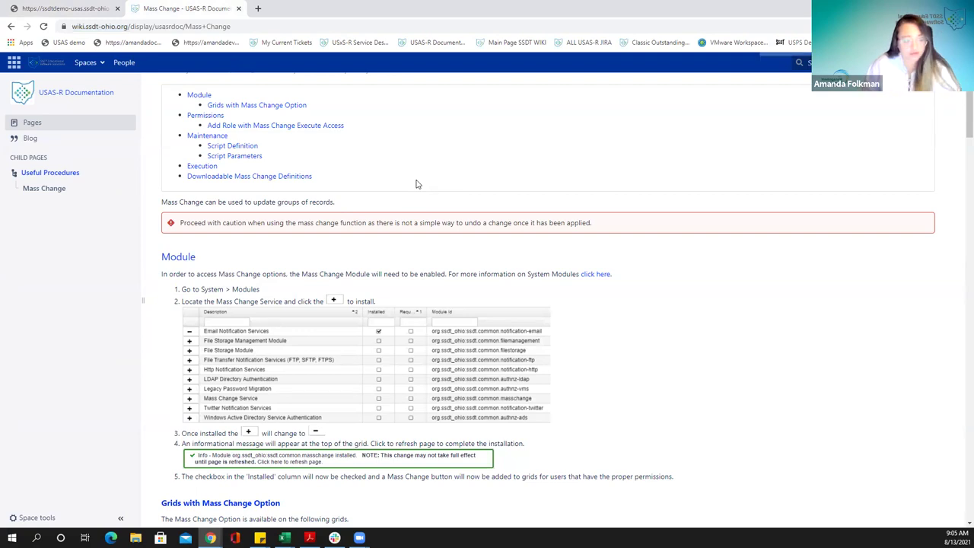
# - Zoom in on both the Mass Change wiki page and the USAS Modules page
pyautogui.hotkey('ctrl', '+')
pyautogui.hotkey('ctrl', '+')
pyautogui.scroll(-3, 517, 299)
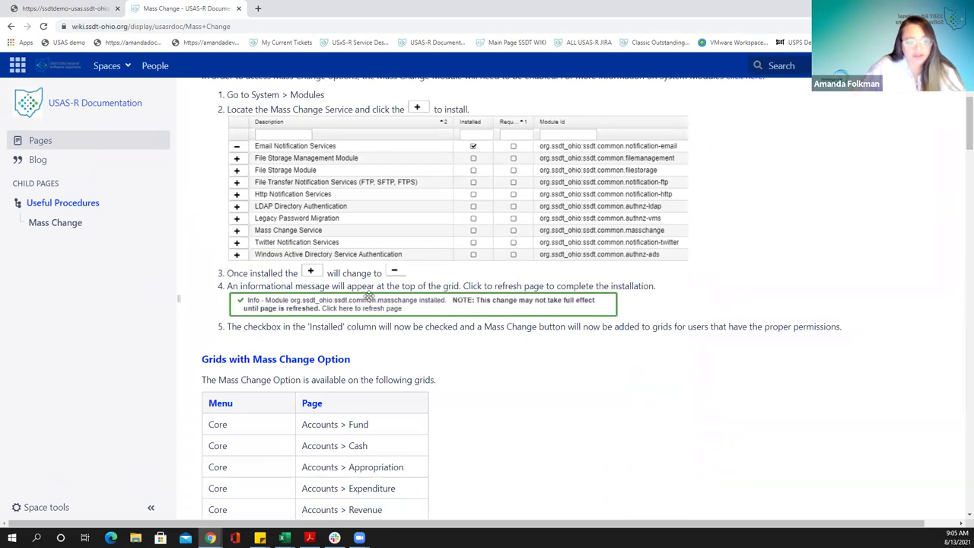
pyautogui.click(83, 10)
pyautogui.hotkey('ctrl', '+')
pyautogui.hotkey('ctrl', '+')
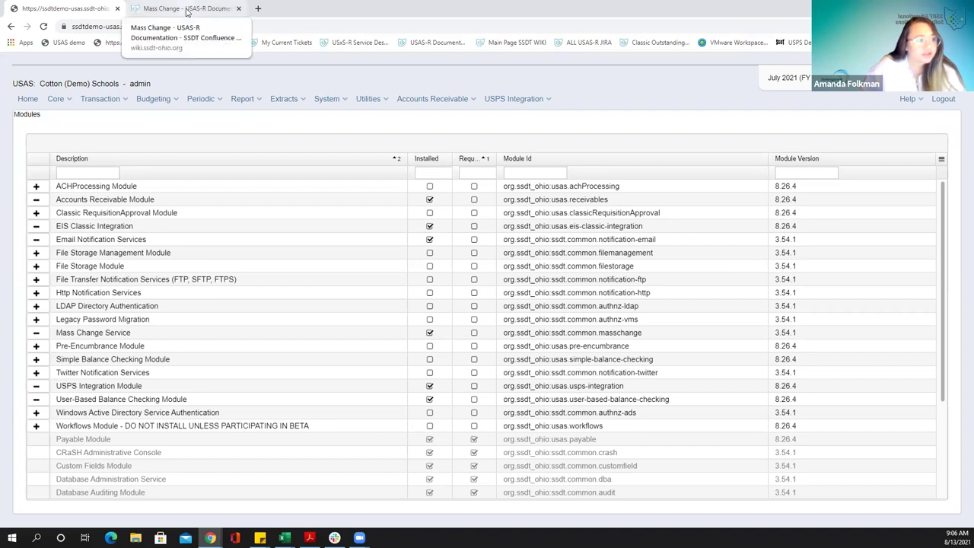
# - Read through the wiki's Grids with Mass Change Option table, then return to USAS
pyautogui.click(186, 9)
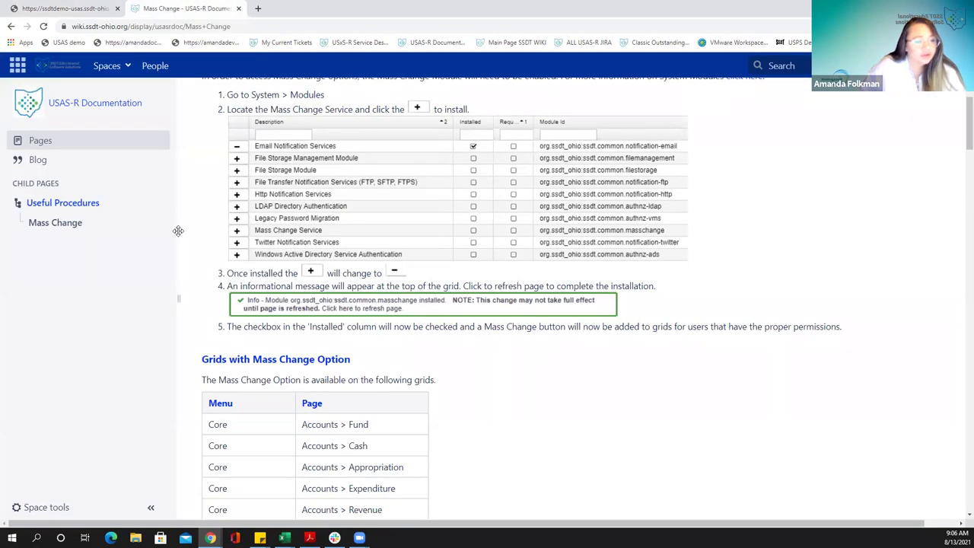
pyautogui.scroll(-2, 380, 251)
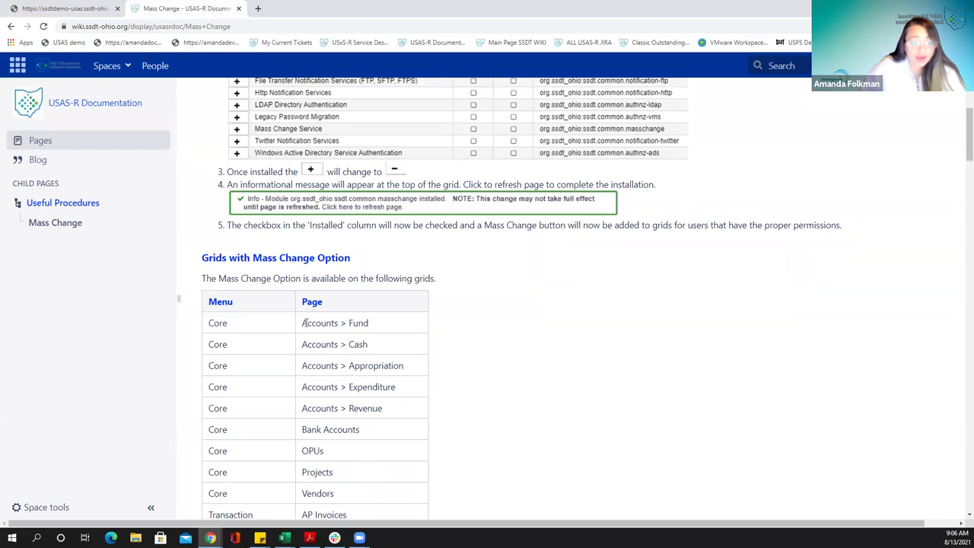
pyautogui.scroll(-5, 317, 322)
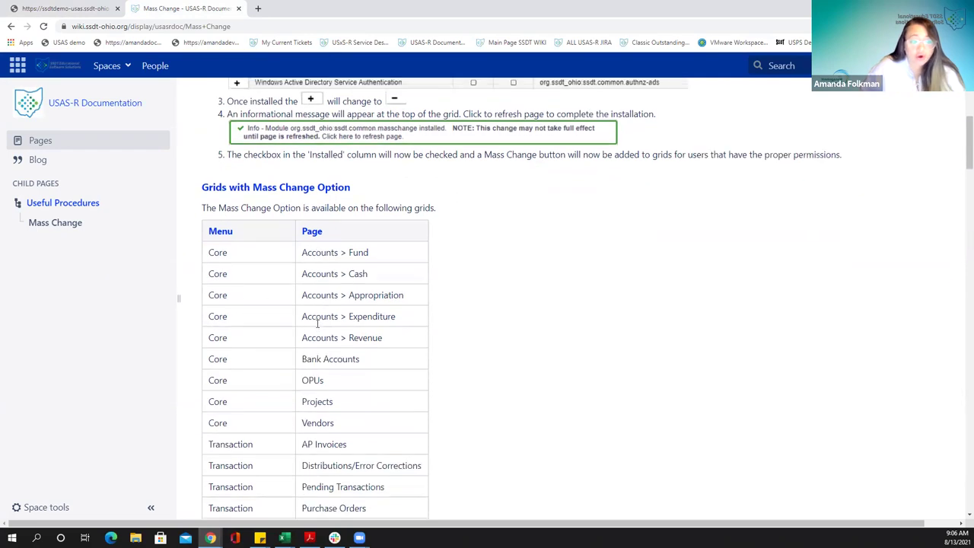
pyautogui.scroll(-4, 317, 323)
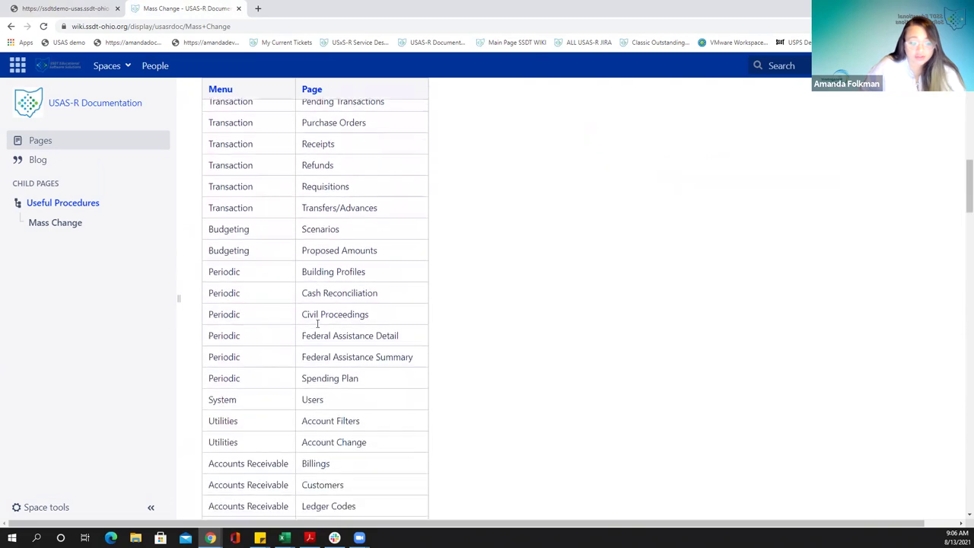
pyautogui.scroll(2, 317, 324)
pyautogui.scroll(1, 318, 323)
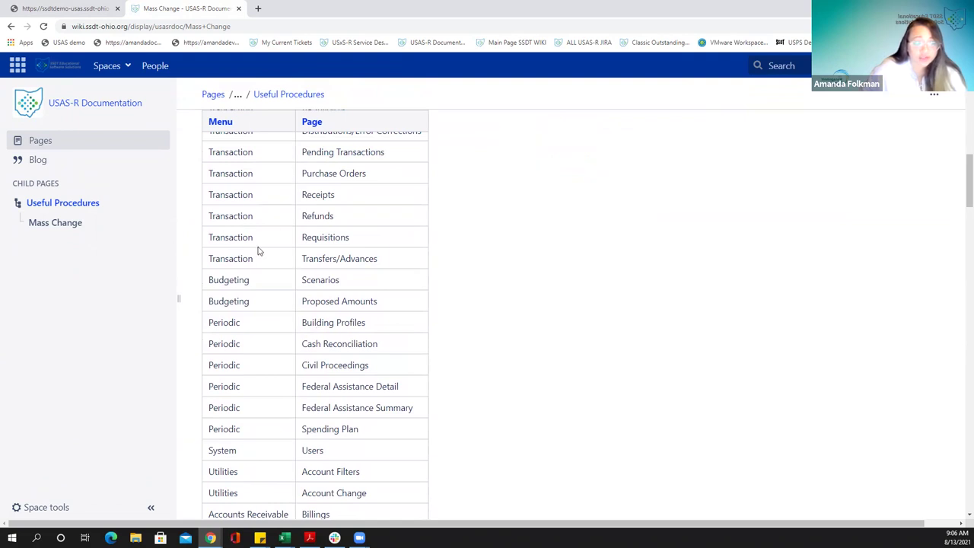
pyautogui.scroll(1, 260, 250)
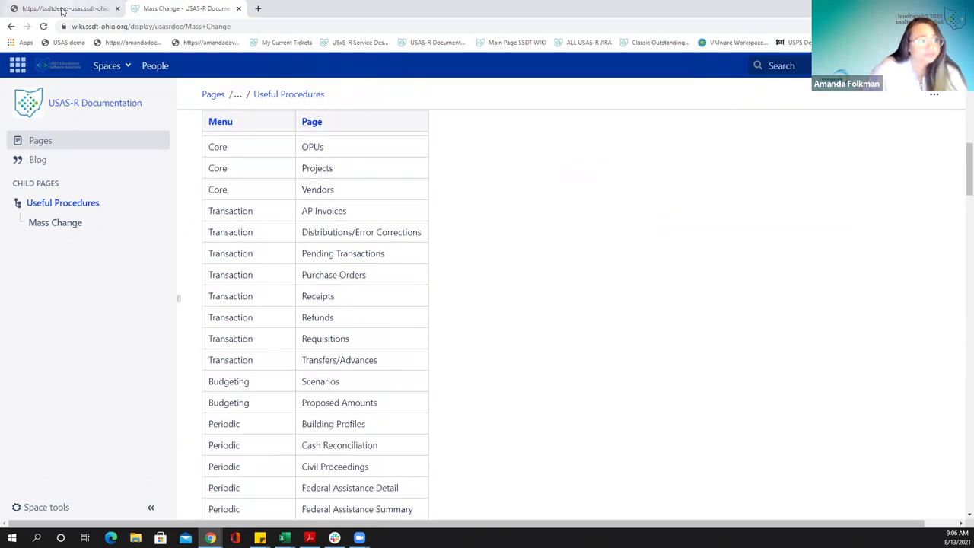
pyautogui.click(72, 8)
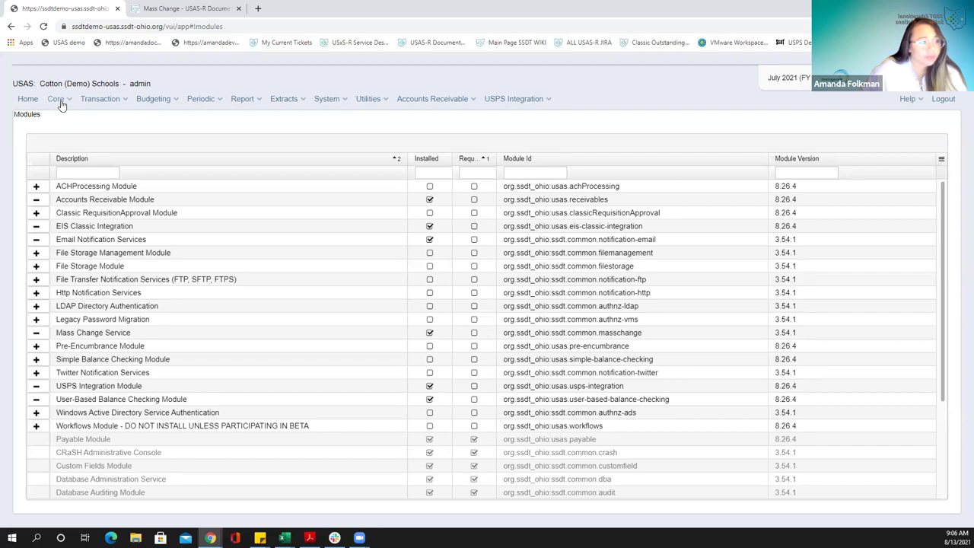
# - Open the Mass Change panel on the Transaction > Purchase Orders grid in Maintenance mode
pyautogui.click(92, 101)
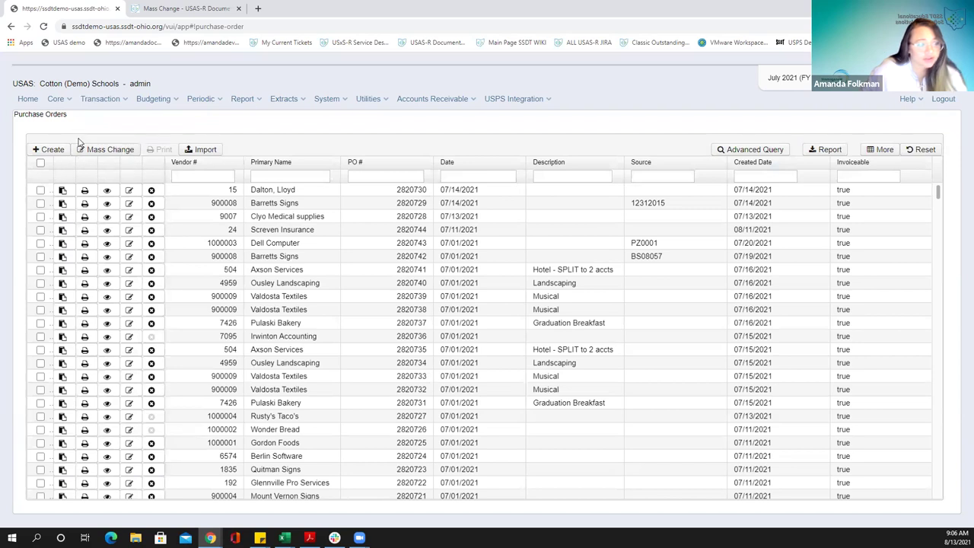
pyautogui.click(99, 152)
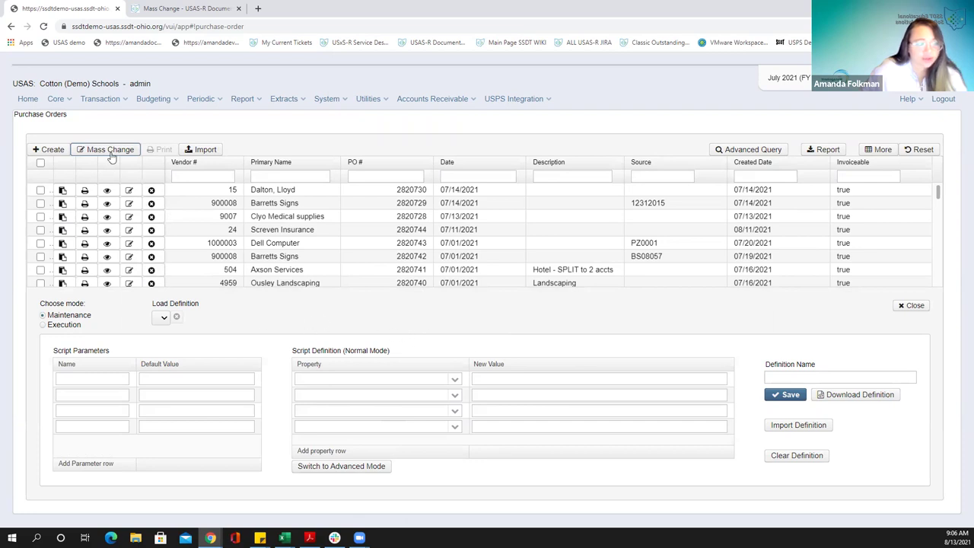
pyautogui.click(153, 9)
# - Scroll the Mass Change wiki page past the grid table down to the Permissions section
pyautogui.scroll(-3, 398, 259)
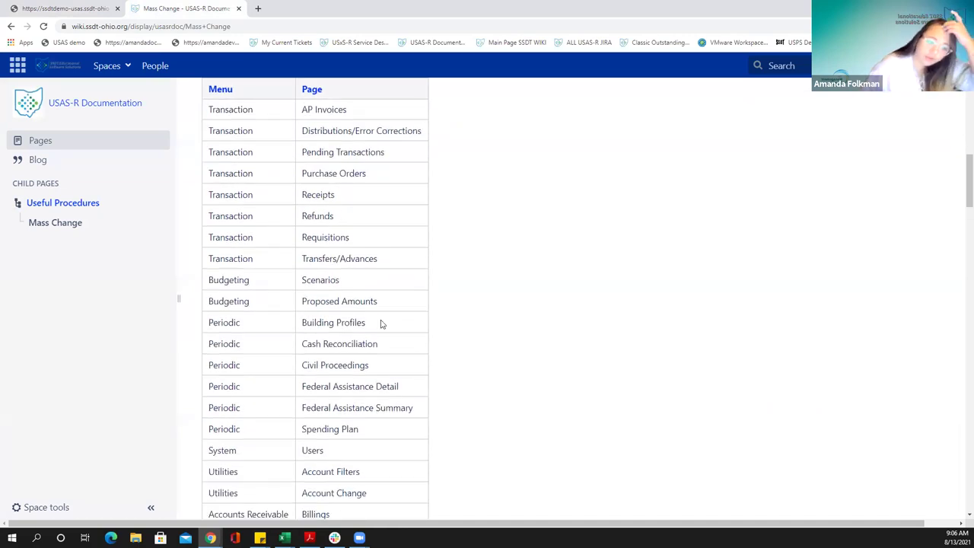
pyautogui.scroll(3, 382, 324)
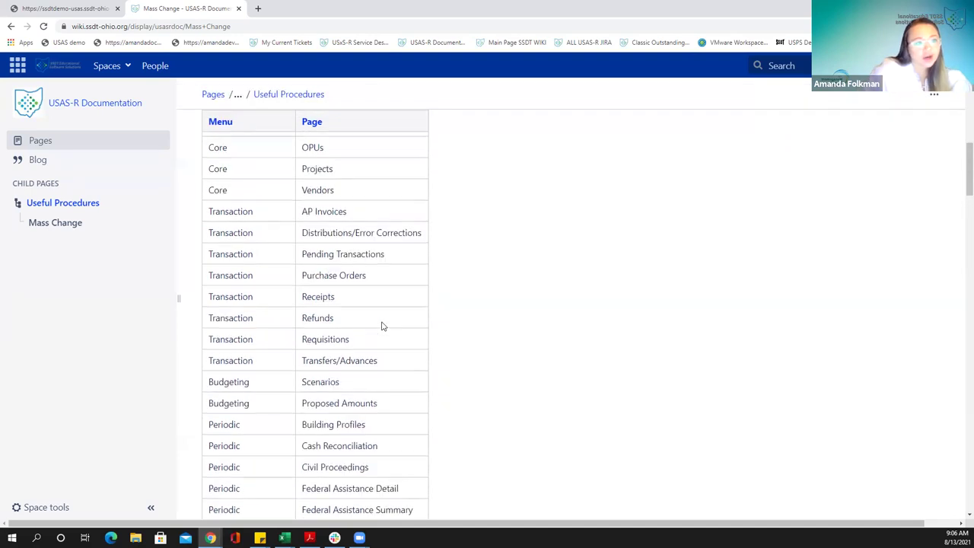
pyautogui.scroll(1, 382, 326)
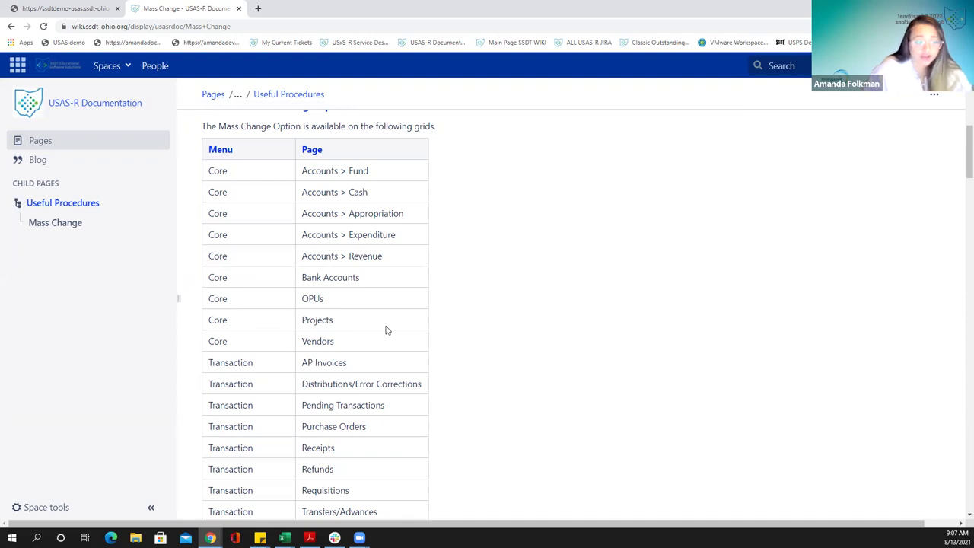
pyautogui.scroll(-8, 386, 330)
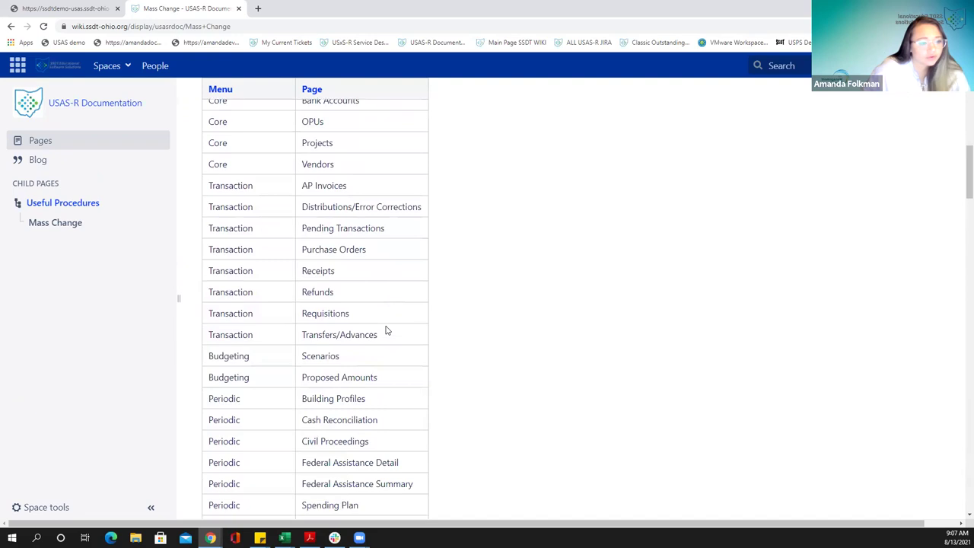
pyautogui.scroll(-1, 386, 329)
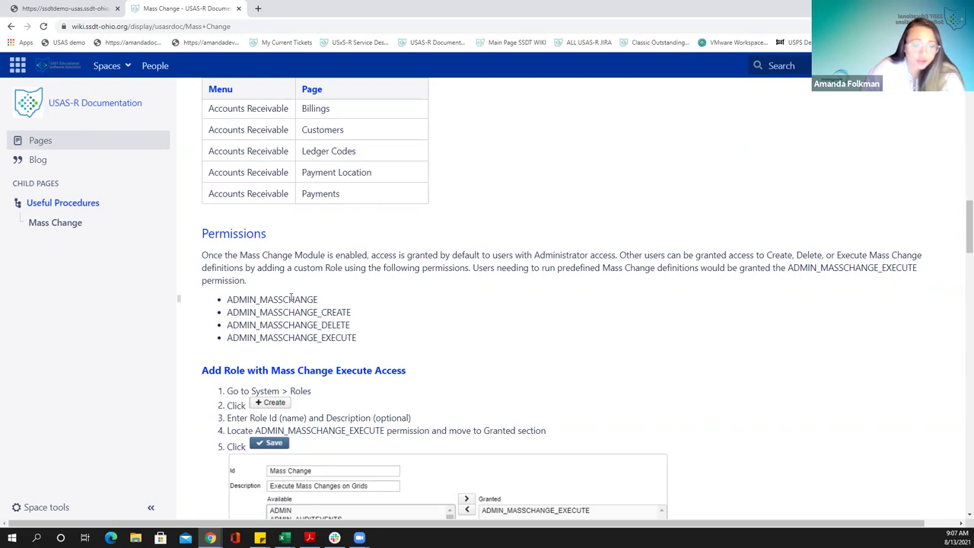
# - Highlight the ADMIN_MASSCHANGE and ADMIN_MASSCHANGE_CREATE permissions in the wiki's Permissions list
pyautogui.click(73, 8)
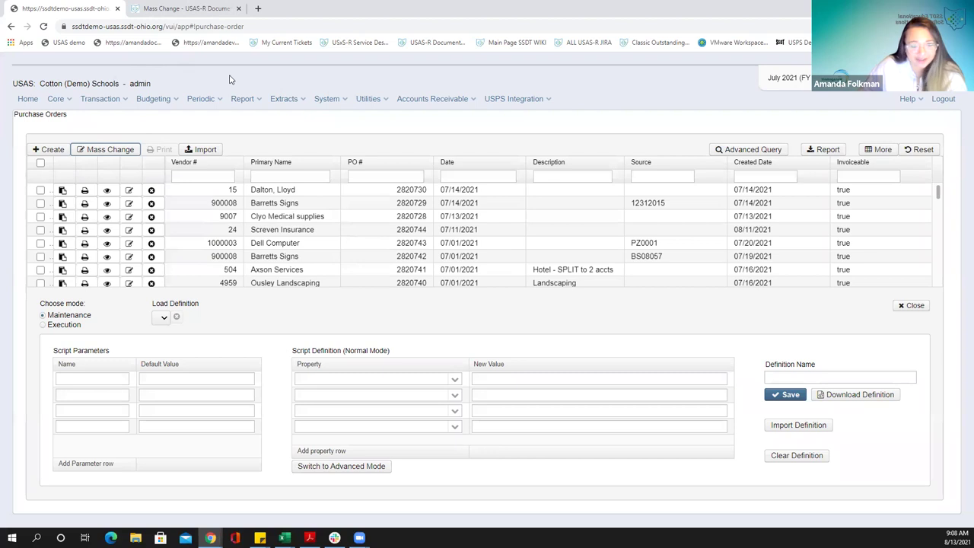
pyautogui.click(172, 12)
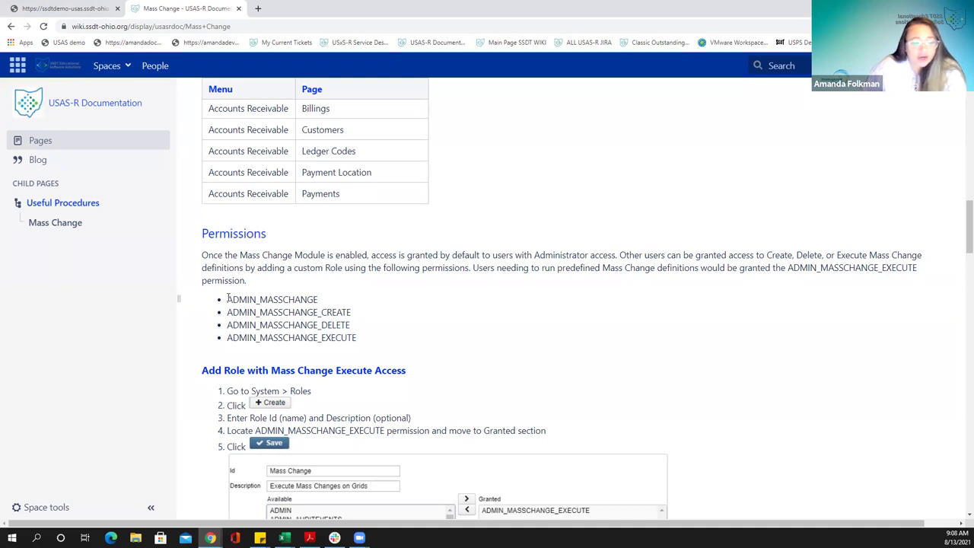
pyautogui.moveTo(227, 298); pyautogui.dragTo(322, 297)
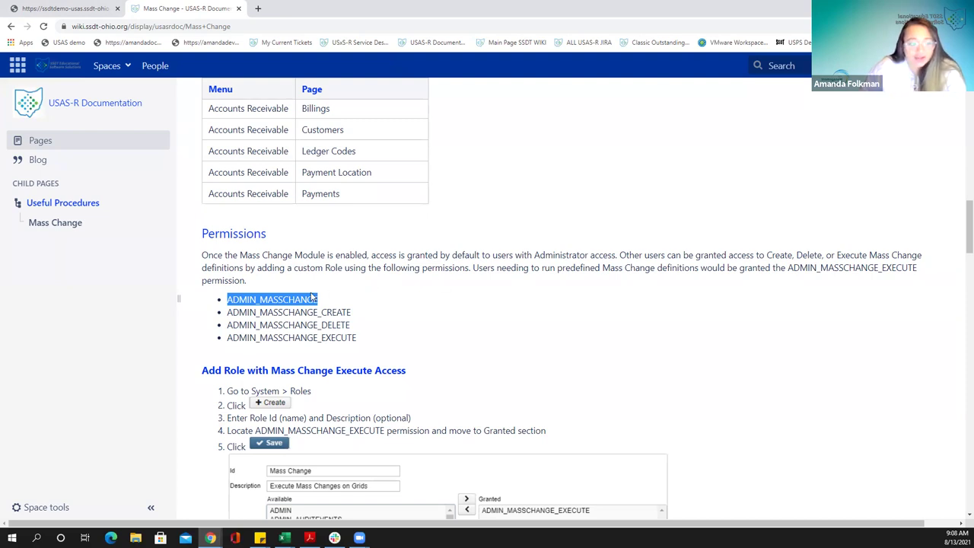
pyautogui.moveTo(228, 308); pyautogui.dragTo(361, 340)
pyautogui.moveTo(227, 298); pyautogui.dragTo(318, 297)
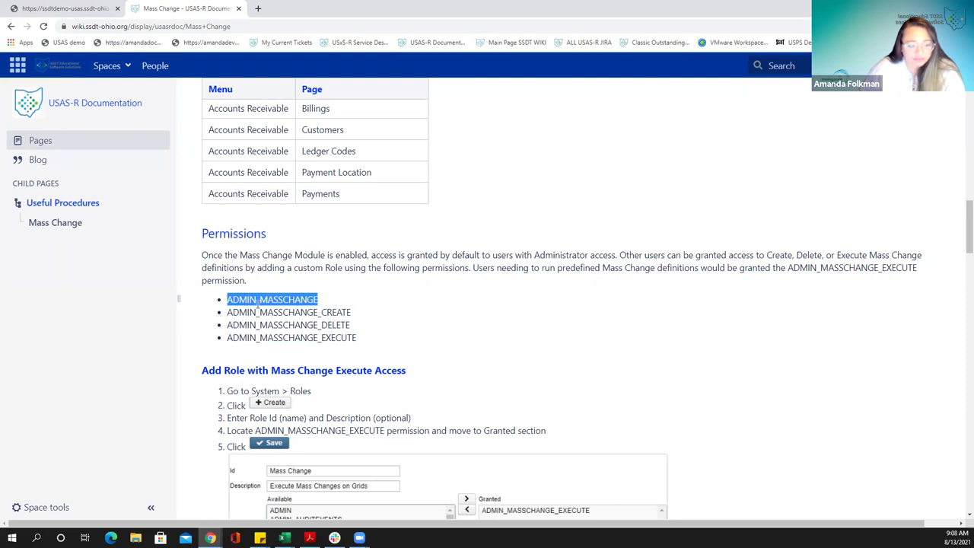
pyautogui.click(227, 312)
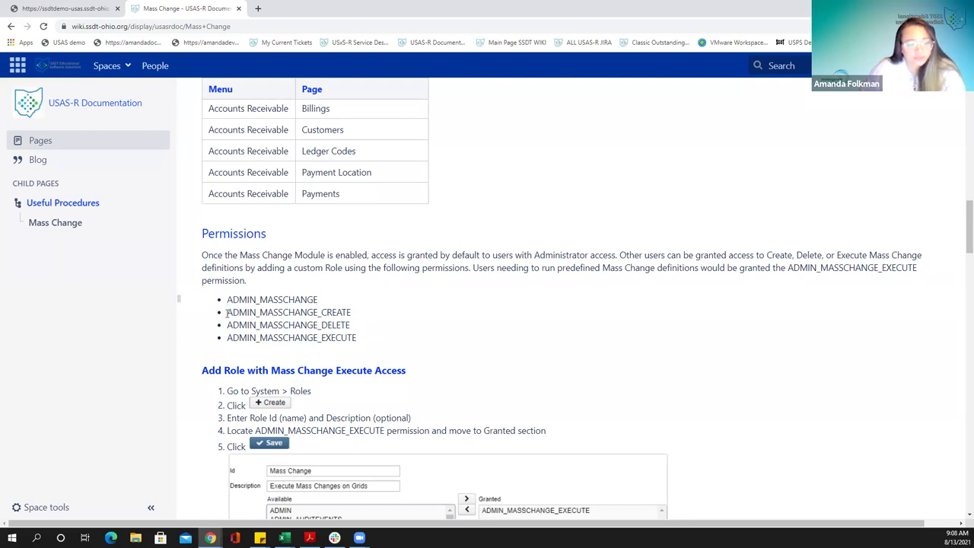
pyautogui.moveTo(228, 312); pyautogui.dragTo(351, 312)
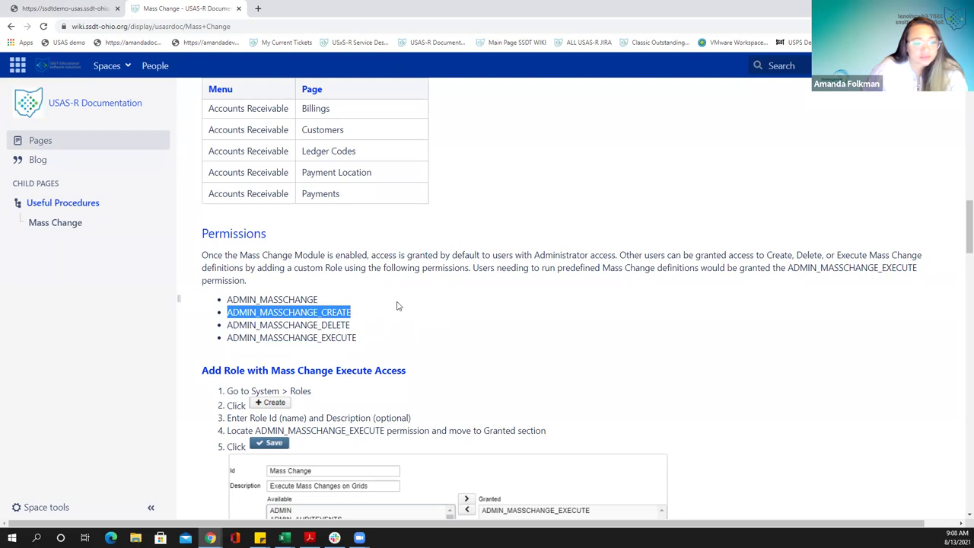
# - Browse the first Property dropdown of the Purchase Orders script definition without choosing anything
pyautogui.click(39, 10)
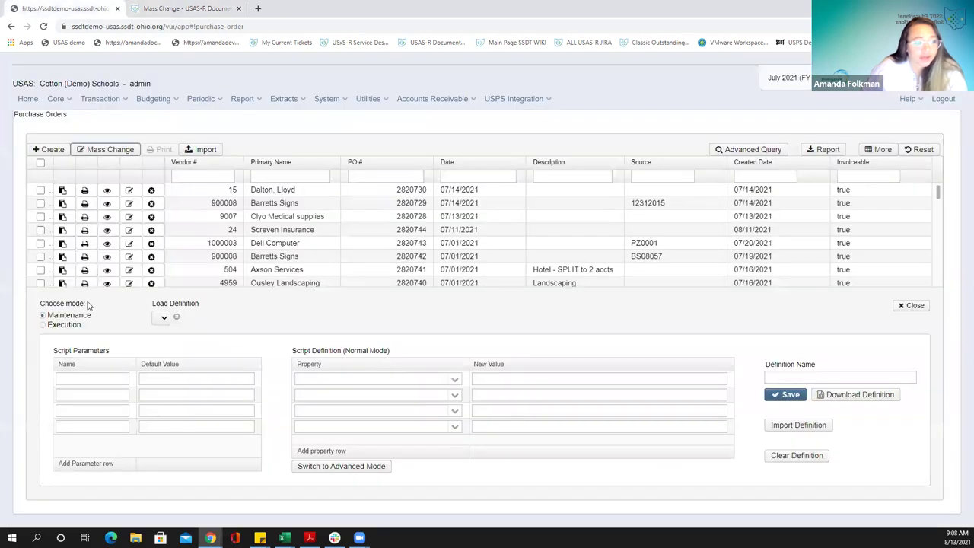
pyautogui.click(456, 382)
pyautogui.click(455, 380)
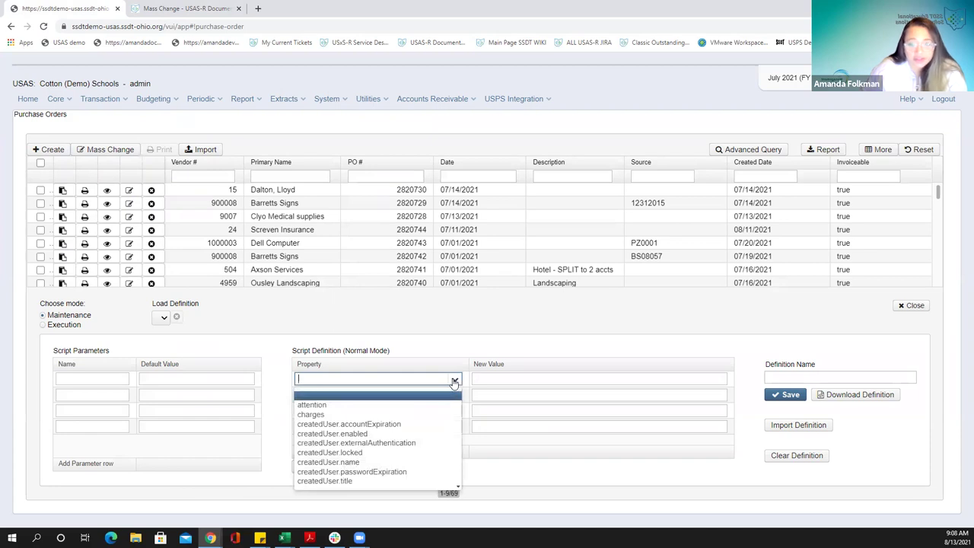
pyautogui.click(454, 381)
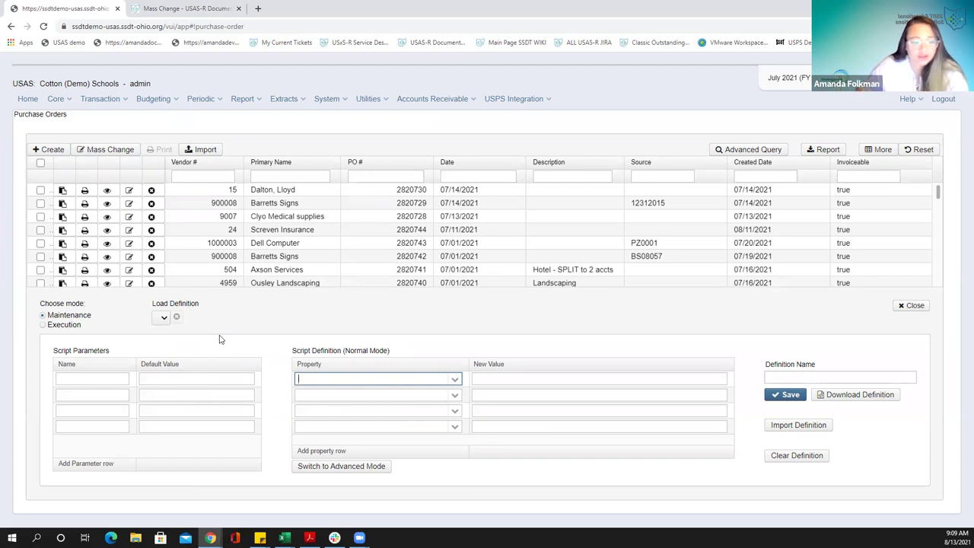
pyautogui.click(454, 381)
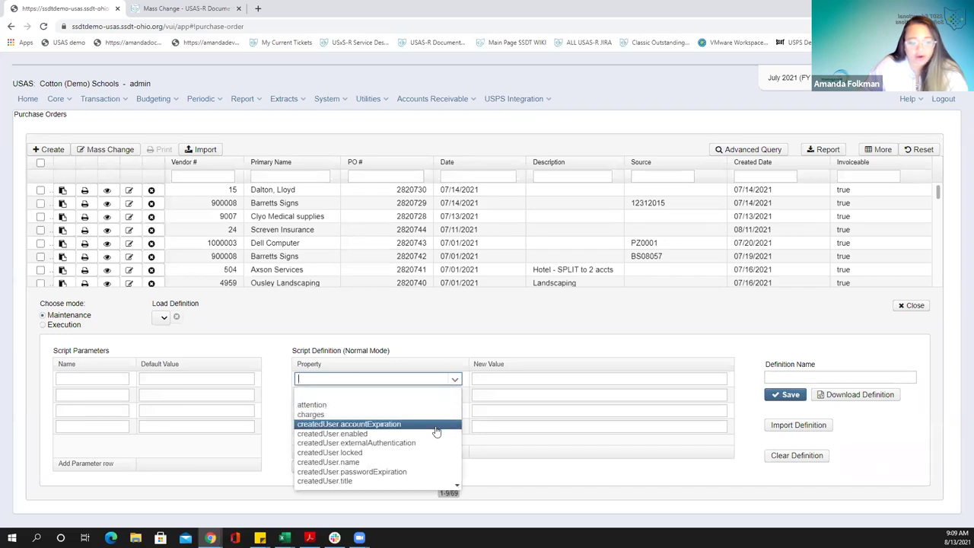
pyautogui.click(454, 379)
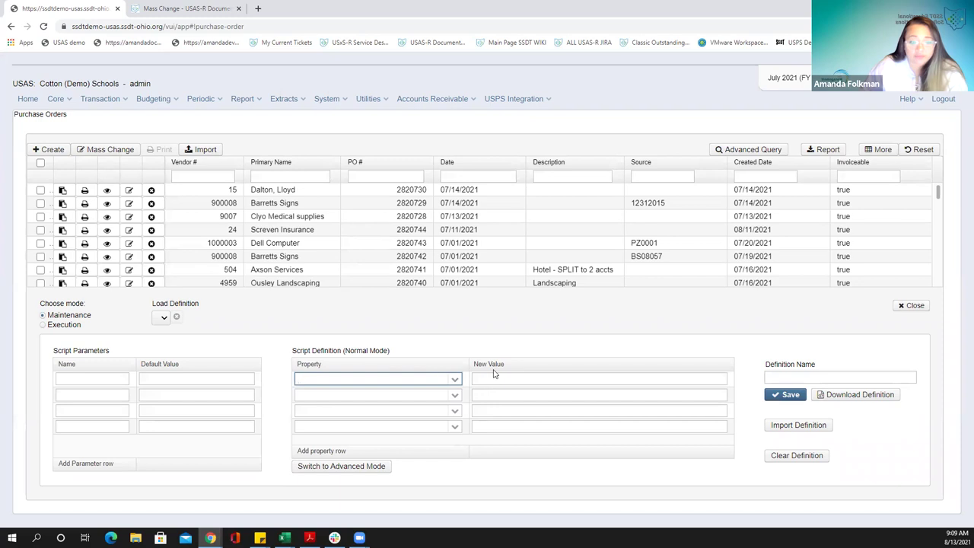
pyautogui.click(161, 10)
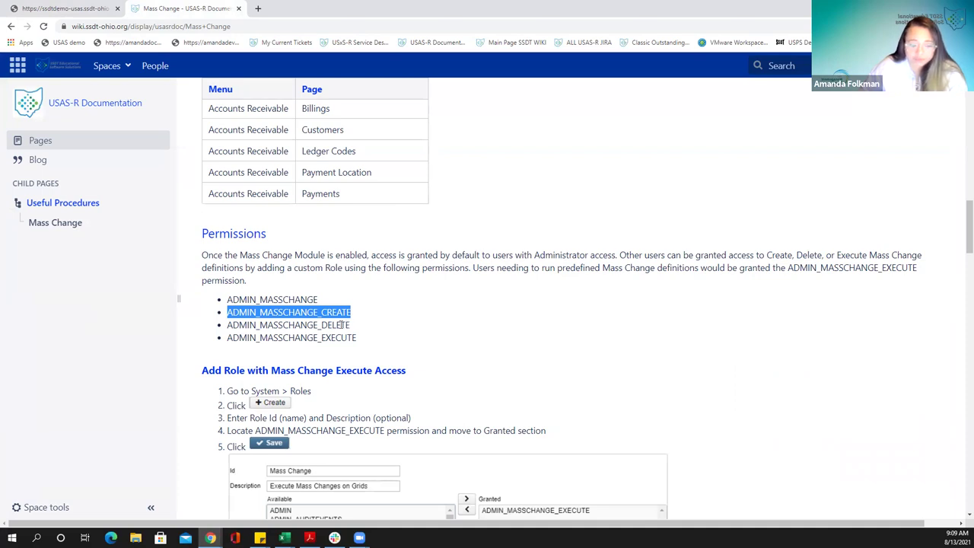
# - Highlight the ADMIN_MASSCHANGE_EXECUTE permission bullet in the wiki's Permissions list
pyautogui.moveTo(226, 337); pyautogui.dragTo(439, 336)
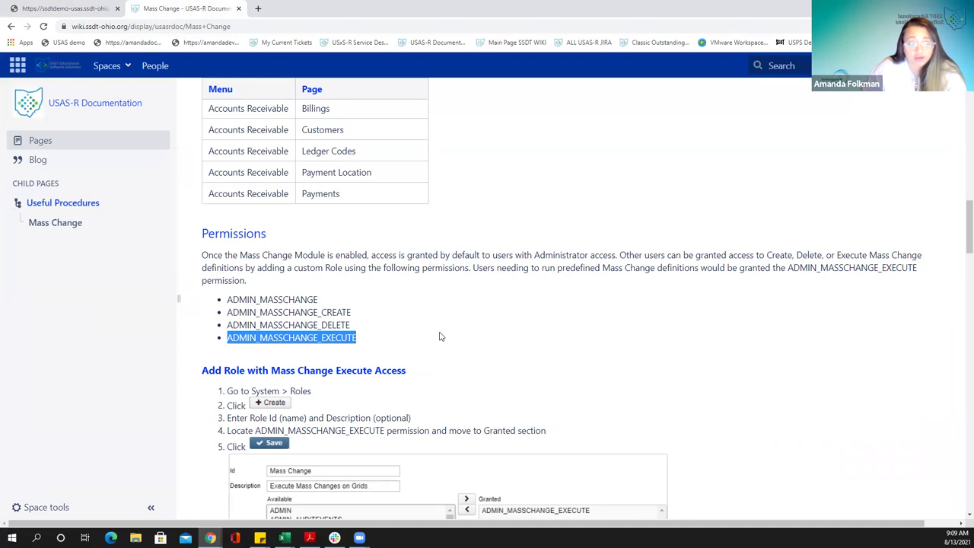
# - In Maintenance mode, set the script definition to change Attention to 'test'
pyautogui.click(73, 9)
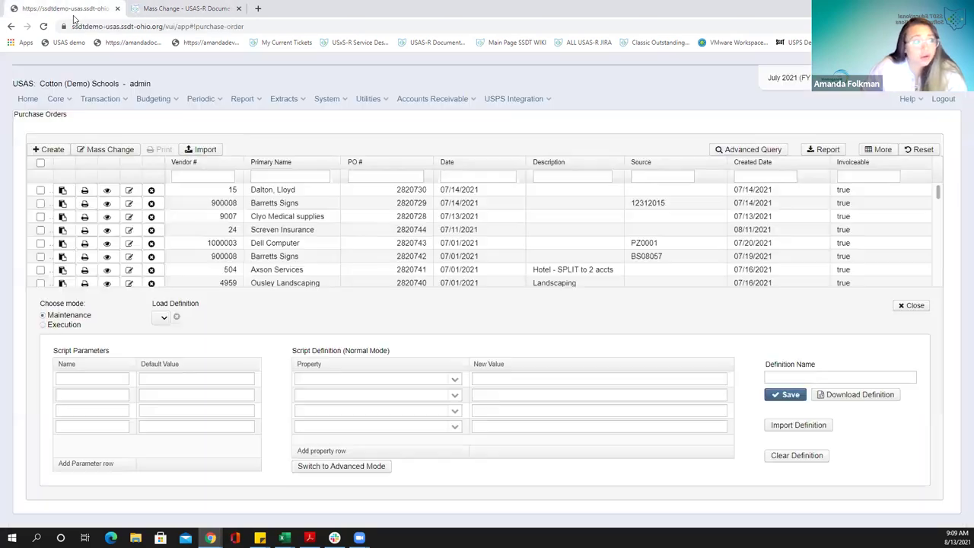
pyautogui.click(42, 324)
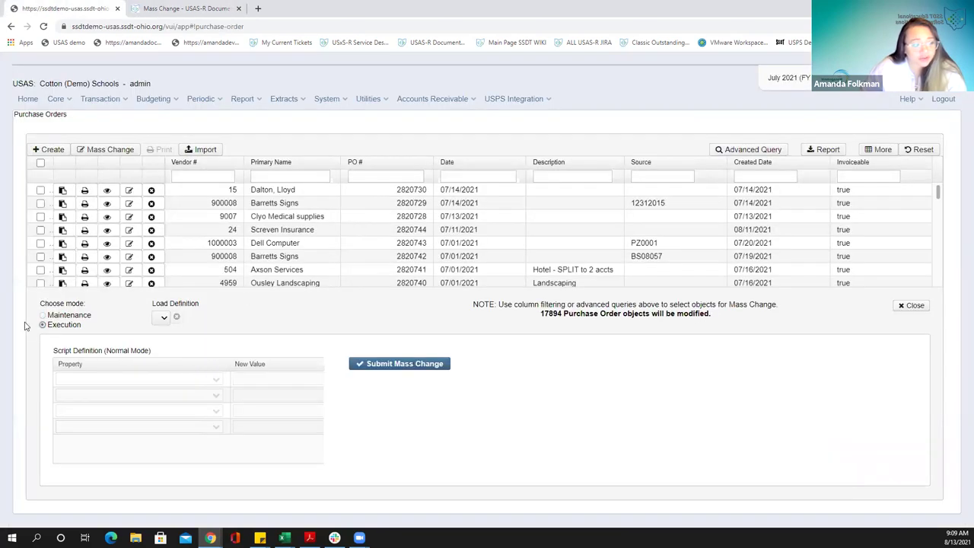
pyautogui.click(42, 316)
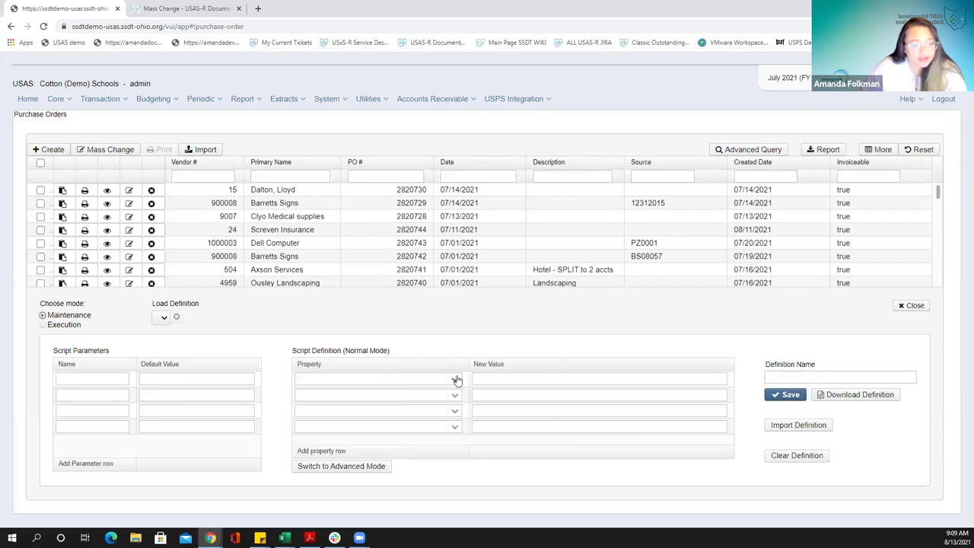
pyautogui.click(455, 378)
pyautogui.click(327, 404)
pyautogui.click(492, 379)
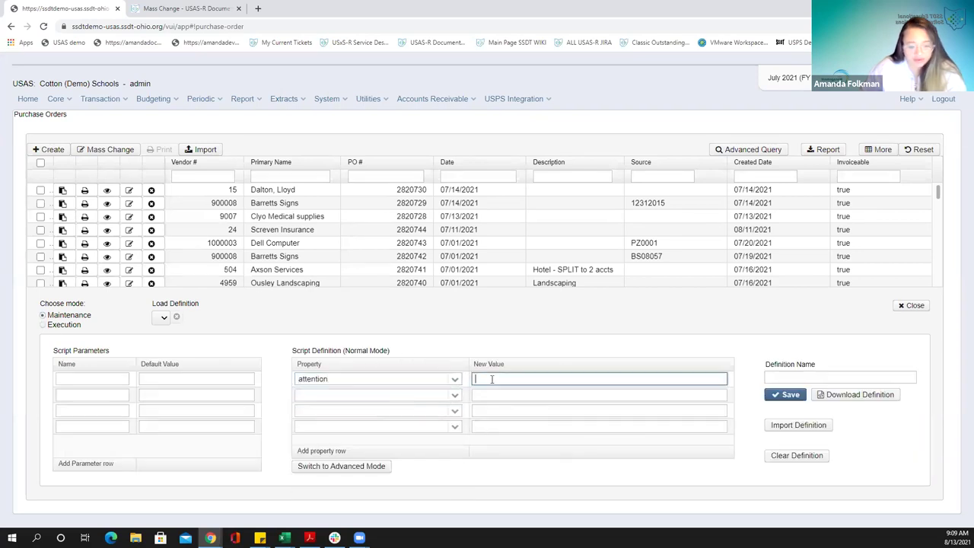
pyautogui.write('test')
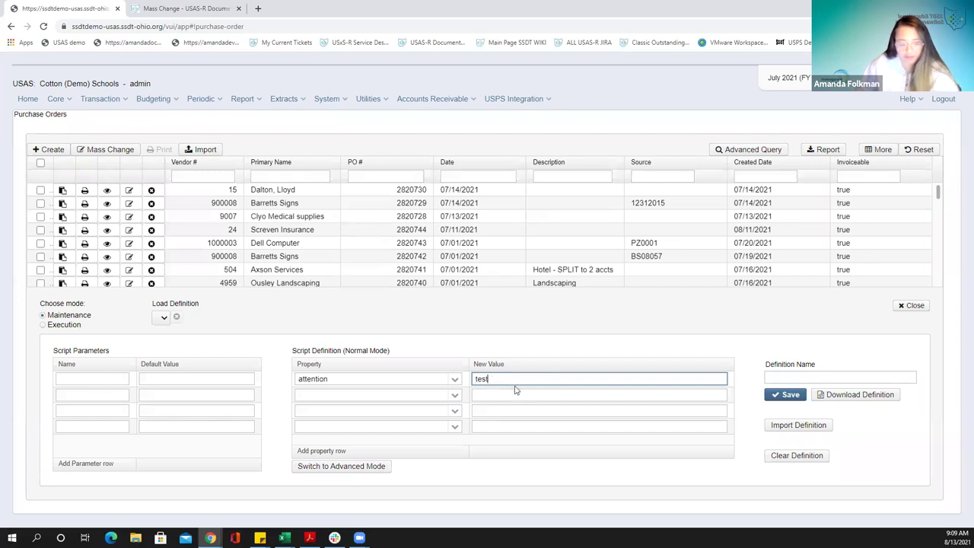
pyautogui.click(792, 398)
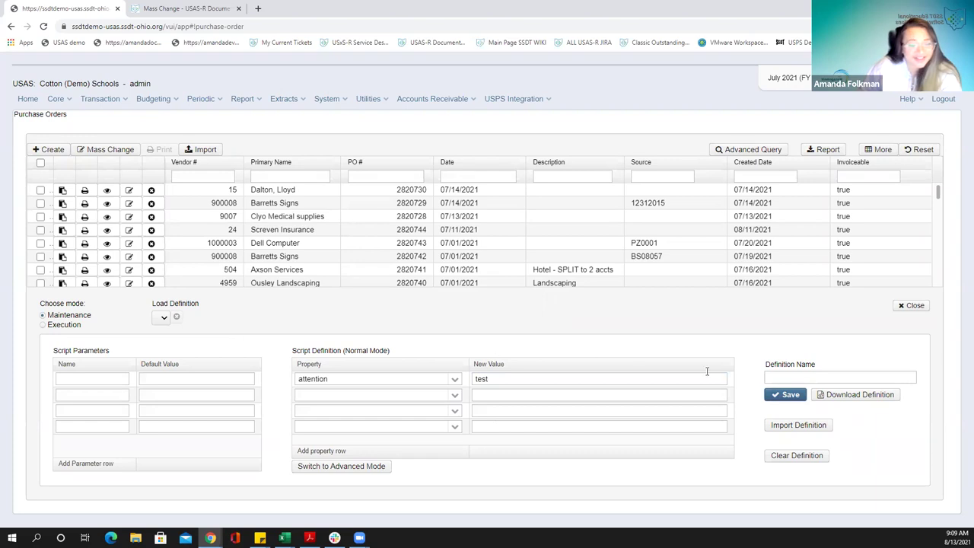
# - Save the definition as 'test' and view it in Execution mode's Load Definition list
pyautogui.click(780, 378)
pyautogui.write('test')
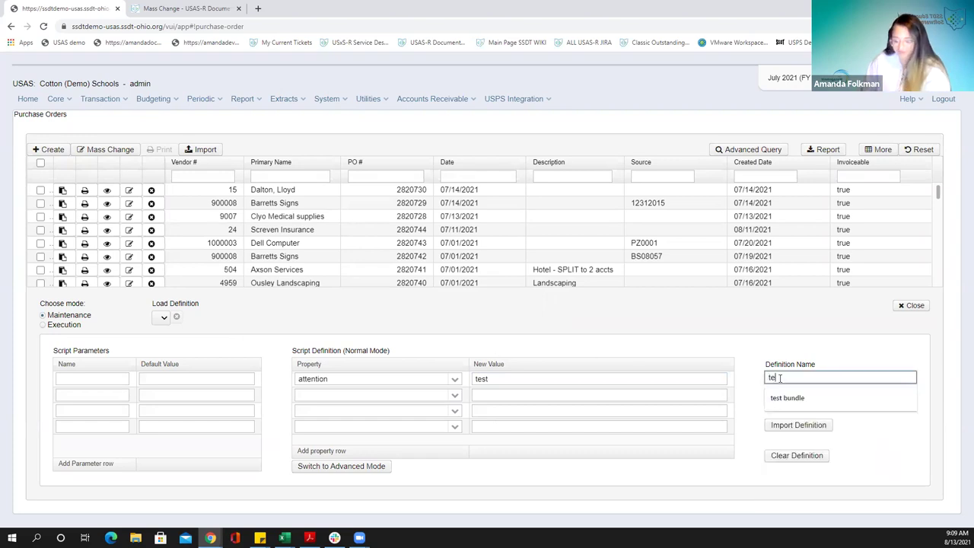
pyautogui.click(772, 394)
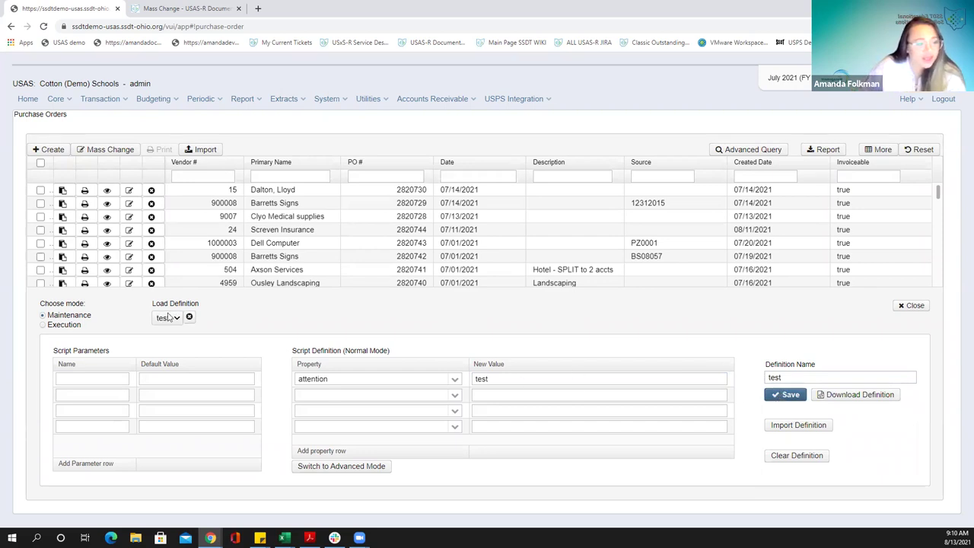
pyautogui.click(61, 325)
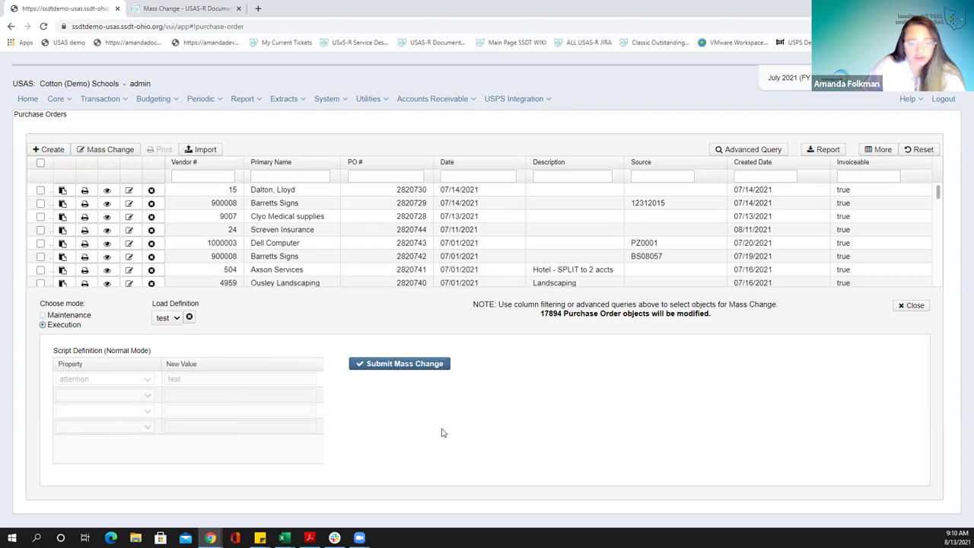
pyautogui.click(175, 320)
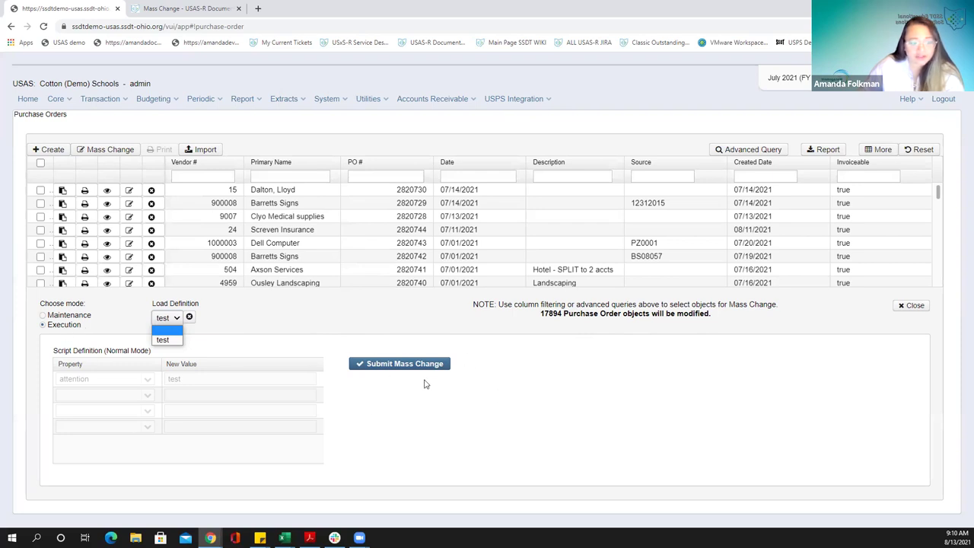
pyautogui.click(162, 8)
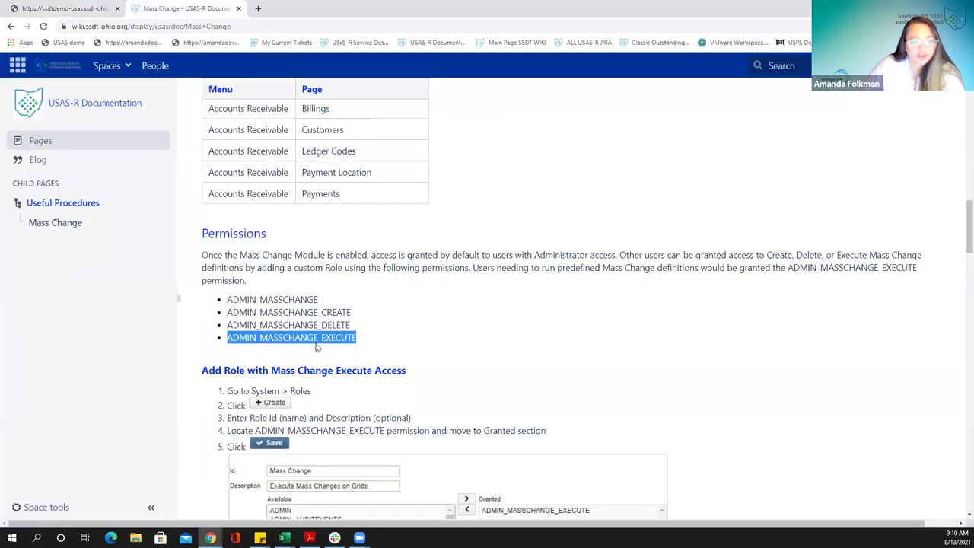
# - Read the wiki's 'Add Role with Mass Change Execute Access' steps, then return to the USAS Vendors list
pyautogui.click(49, 11)
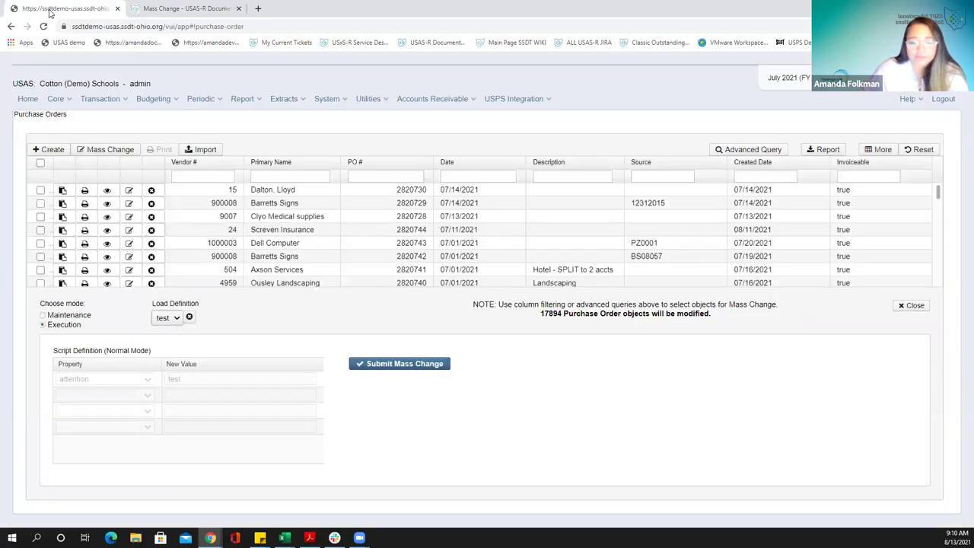
pyautogui.click(96, 99)
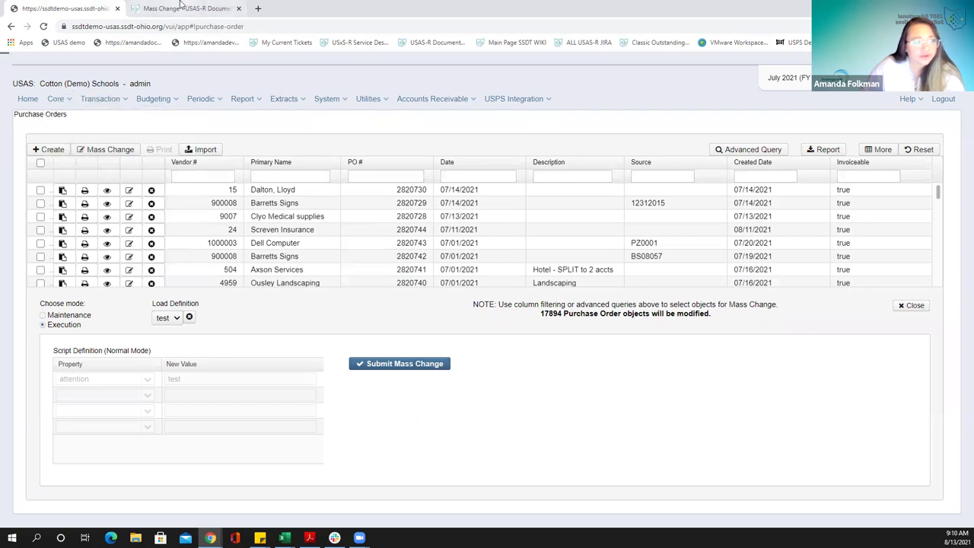
pyautogui.click(182, 11)
pyautogui.scroll(-3, 364, 335)
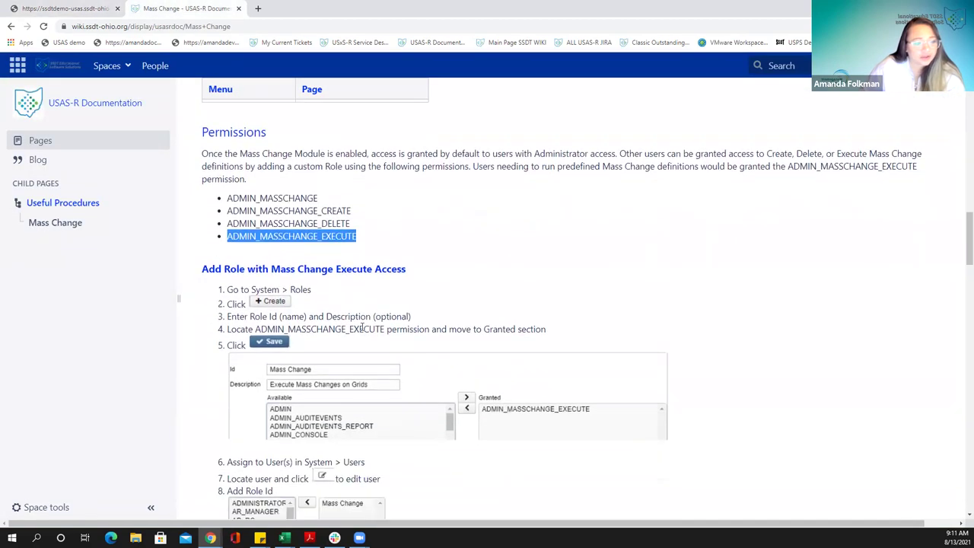
pyautogui.scroll(-1, 360, 325)
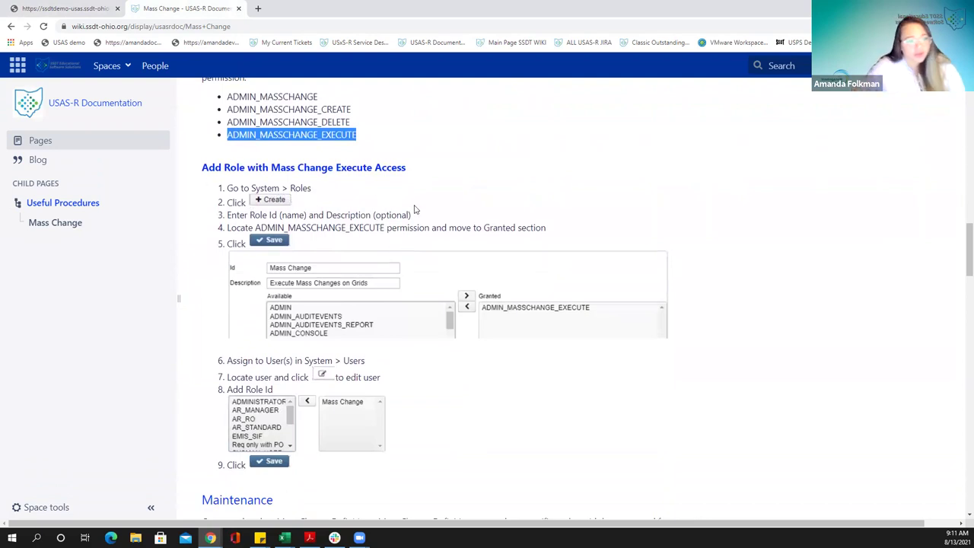
pyautogui.click(55, 10)
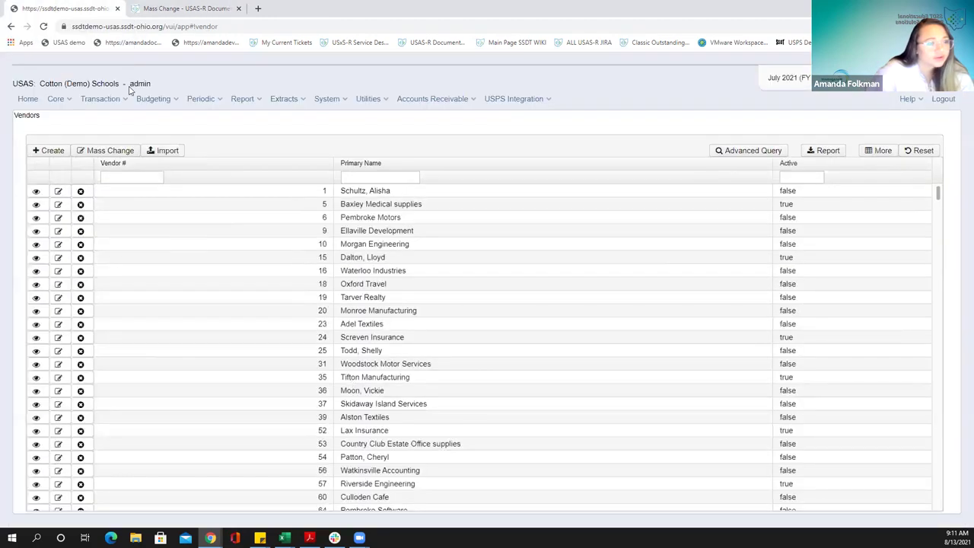
# - Start creating a new role from the System > Roles list
pyautogui.click(365, 106)
pyautogui.click(328, 100)
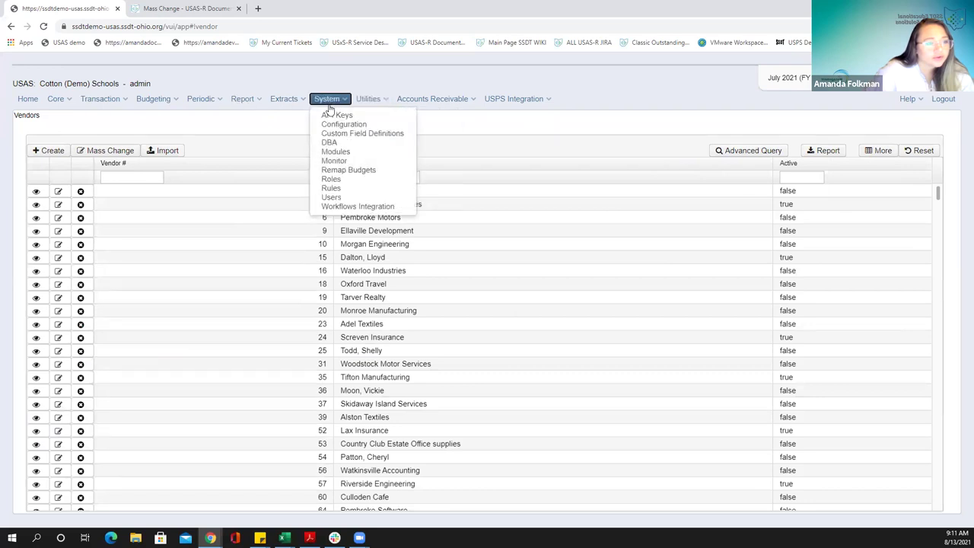
pyautogui.click(332, 179)
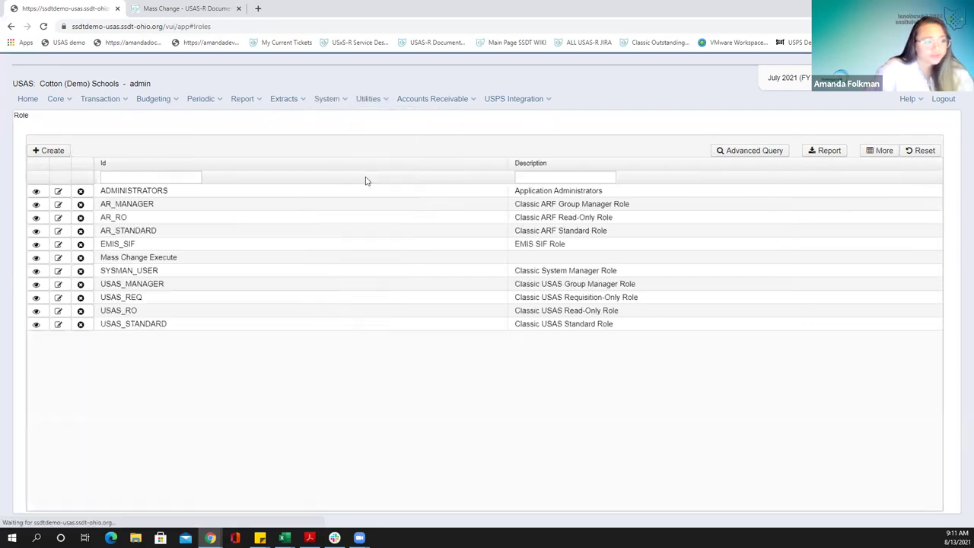
pyautogui.click(44, 154)
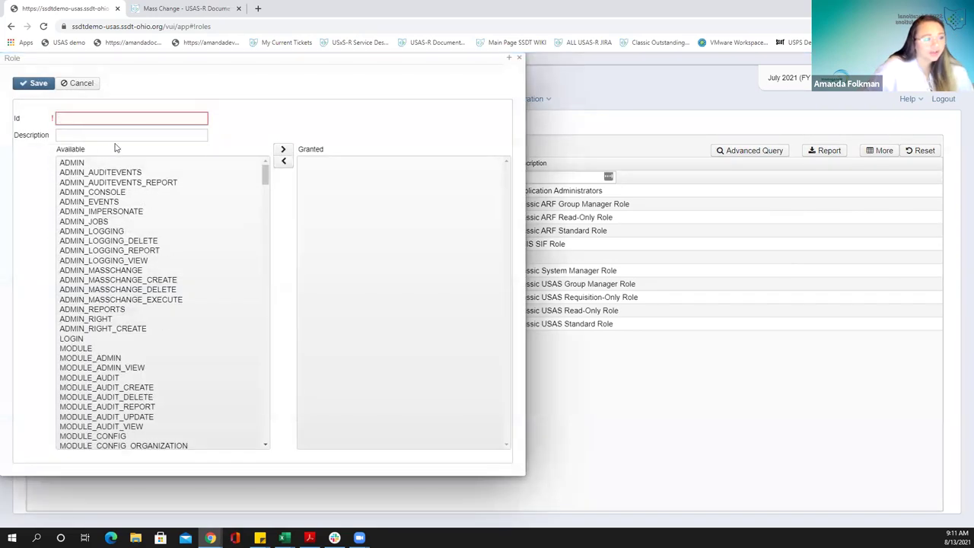
# - Give the role Id 'Execute Mass Change' and description 'execute Mass Change definitions', then find 'mass' on the page
pyautogui.write('E')
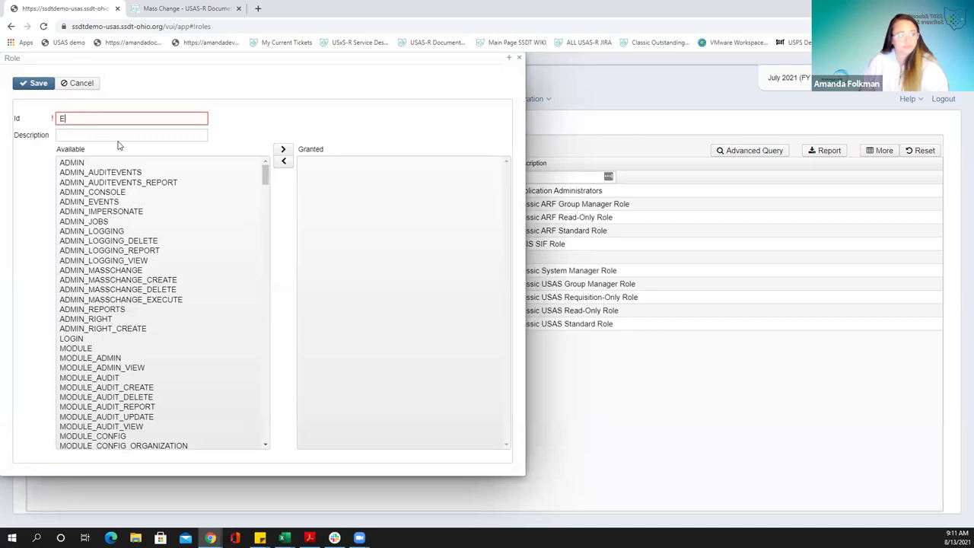
pyautogui.write('xecute Mass Change')
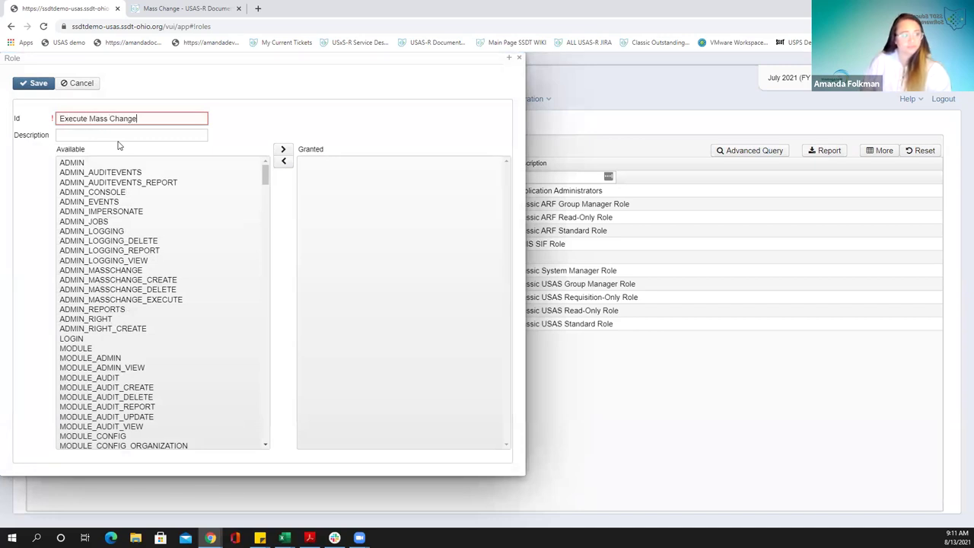
pyautogui.press('Tab')
pyautogui.write('execu')
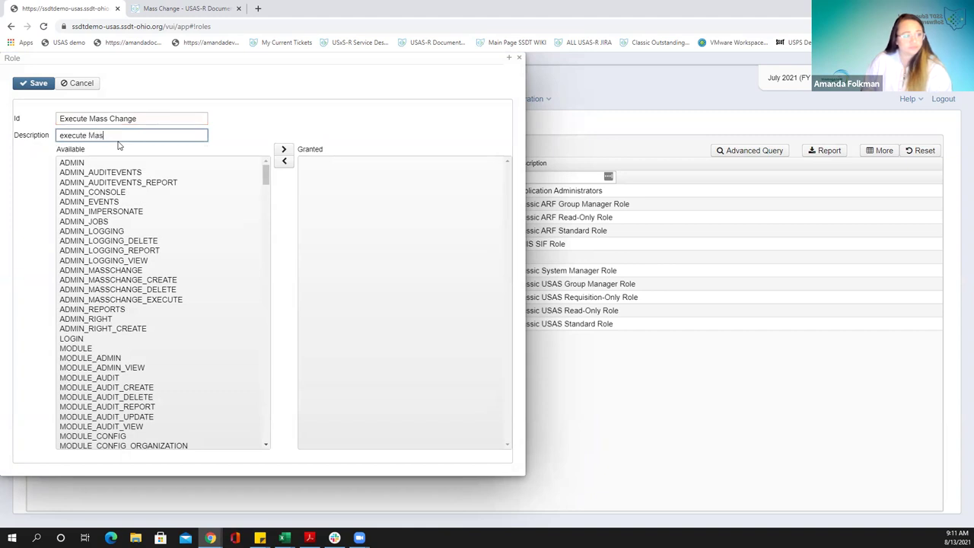
pyautogui.write('hange definitions')
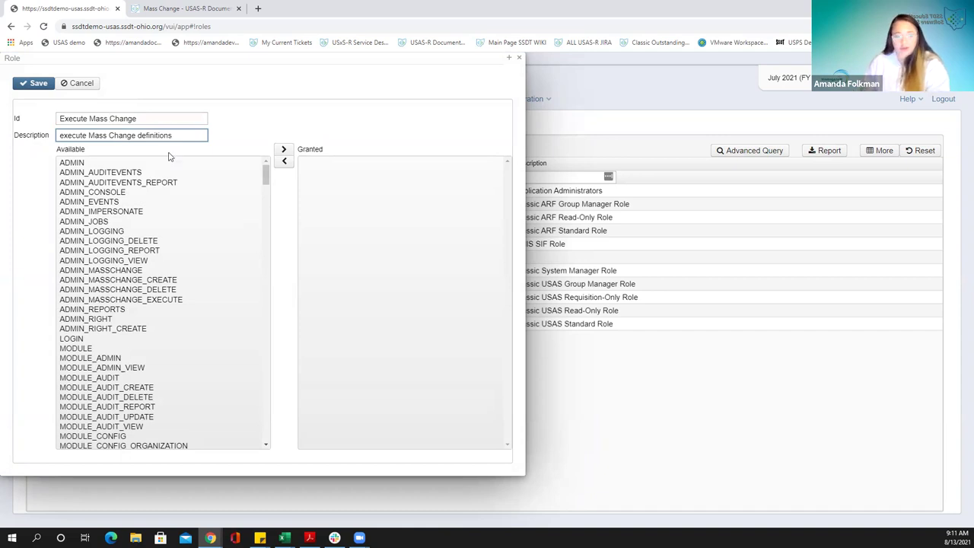
pyautogui.hotkey('ctrl', 'f')
pyautogui.write('mass')
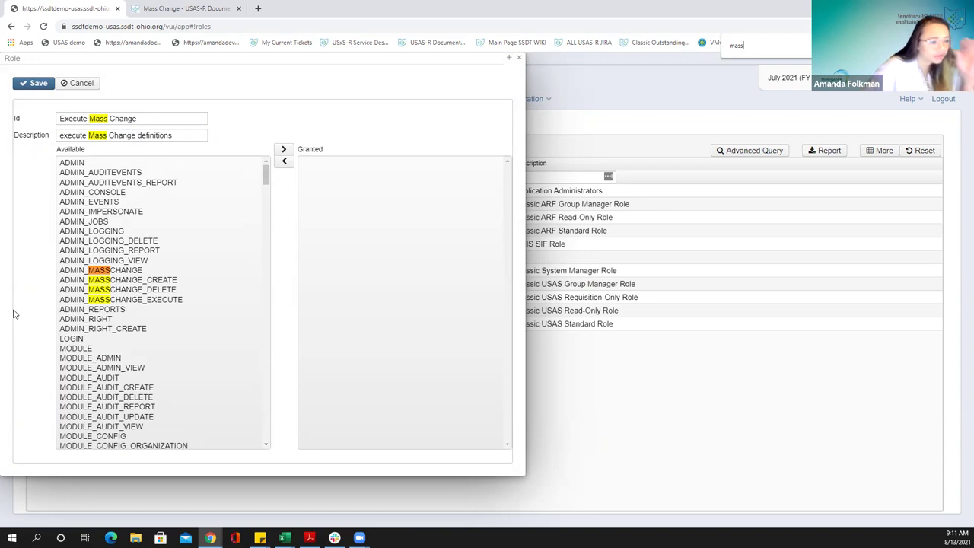
# - Move ADMIN_MASSCHANGE_EXECUTE into the role's Granted permissions, save the role, and close its record
pyautogui.click(130, 301)
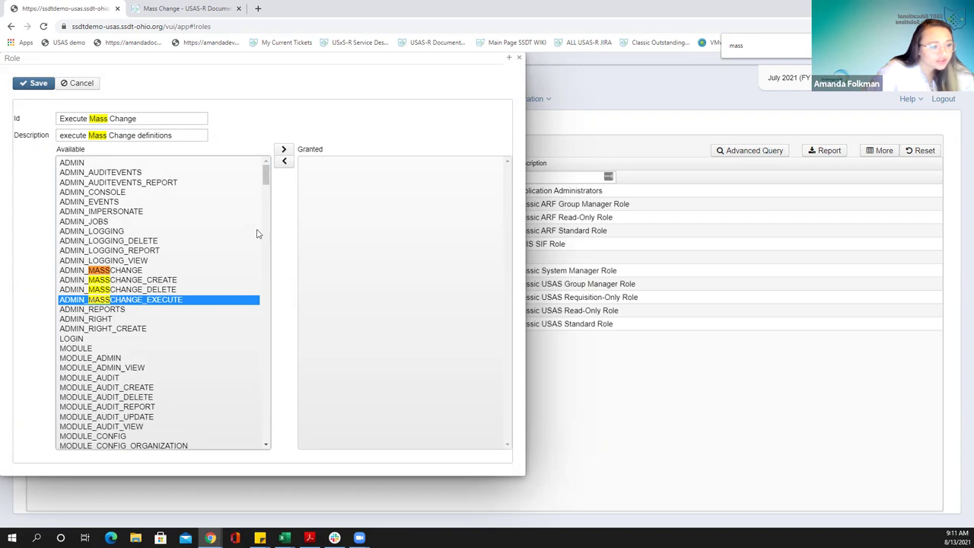
pyautogui.click(284, 150)
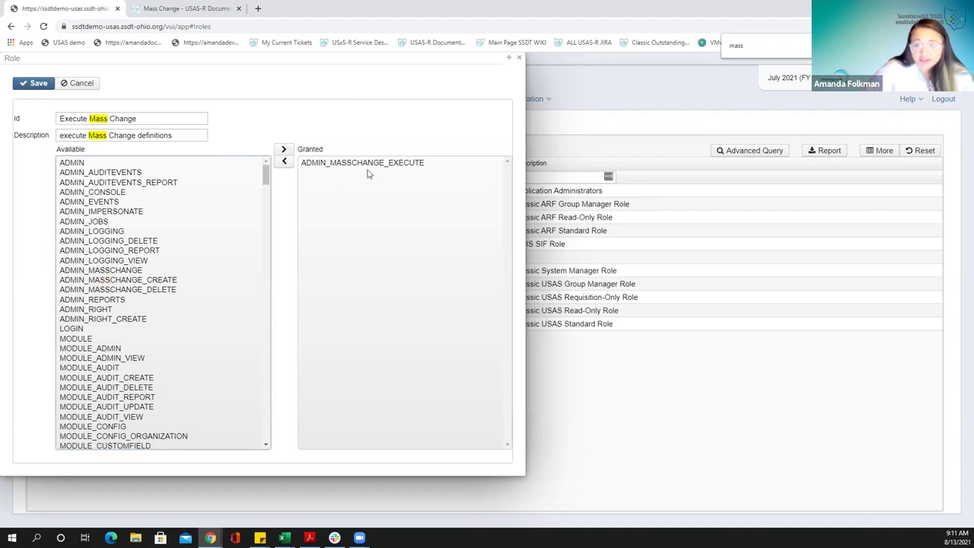
pyautogui.click(36, 84)
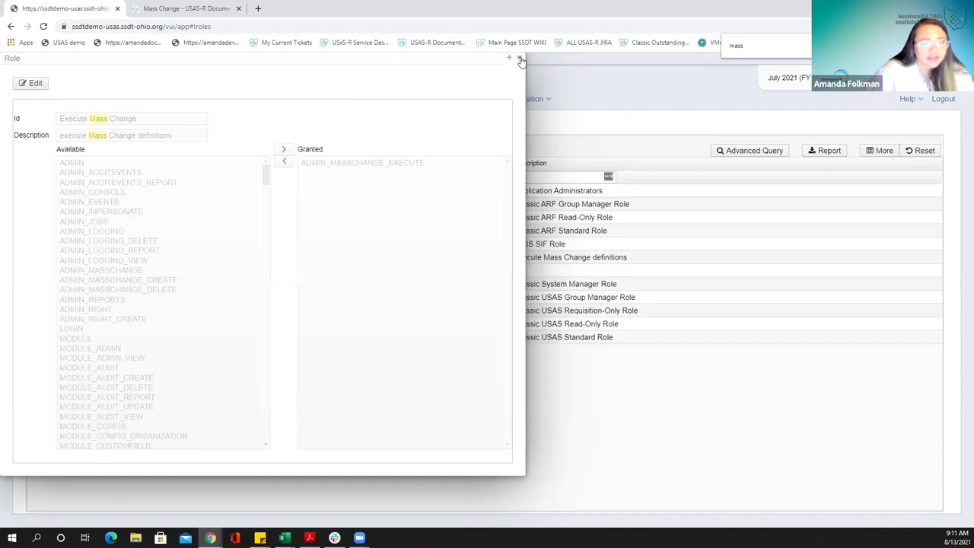
pyautogui.click(521, 58)
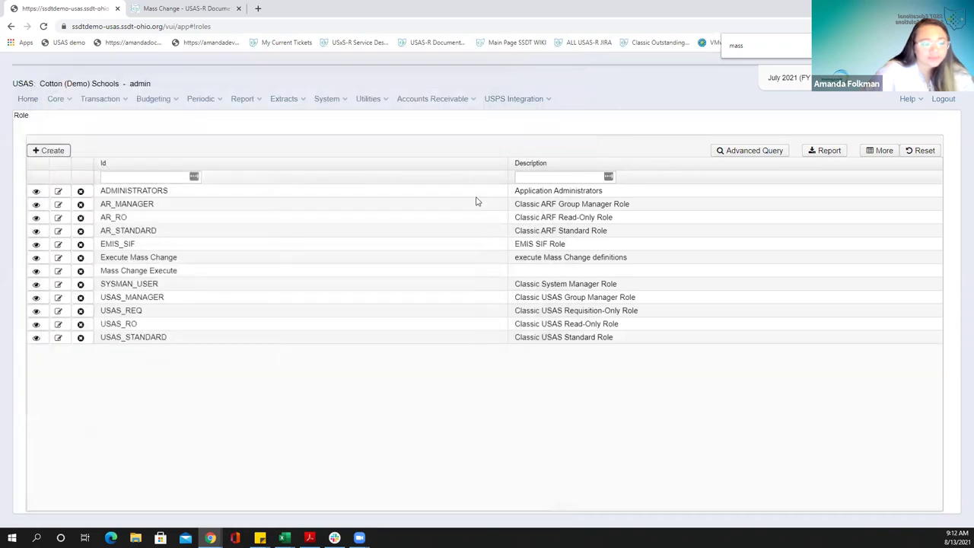
# - Open the user account's settings from the System > Users list
pyautogui.click(370, 99)
pyautogui.moveTo(327, 100)
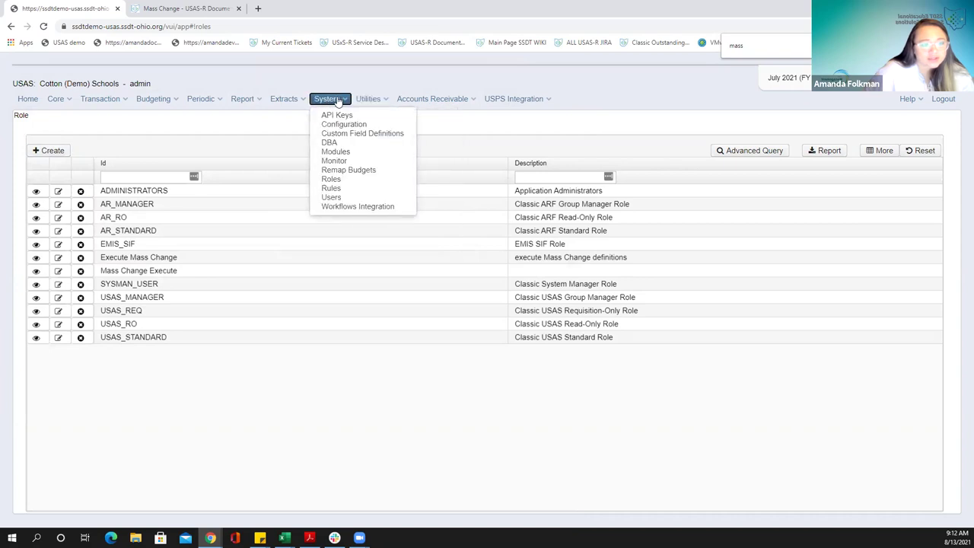
pyautogui.click(333, 197)
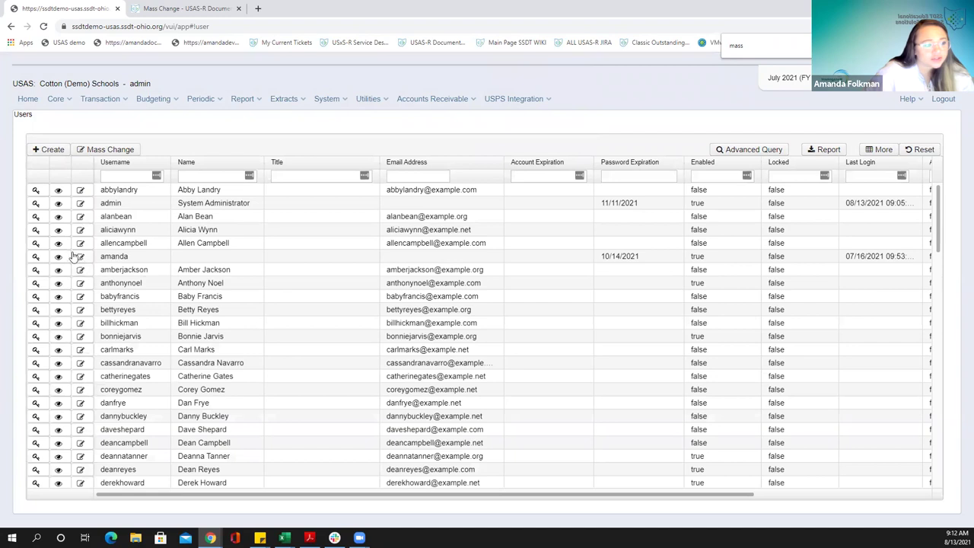
pyautogui.click(99, 260)
pyautogui.doubleClick(320, 260)
# - Swap the user's Mass Change Execute role for Execute Mass Change, save, and open password change
pyautogui.click(209, 186)
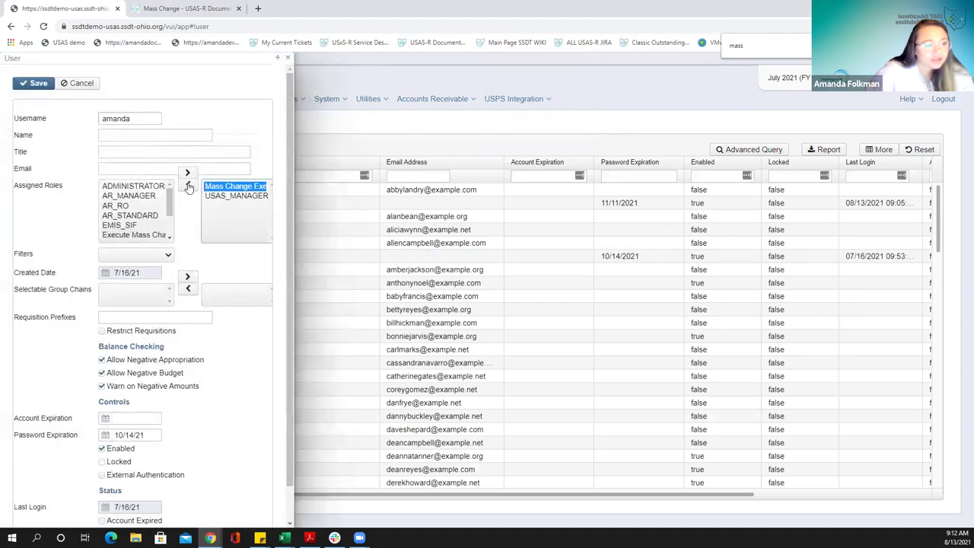
pyautogui.click(188, 186)
pyautogui.click(130, 191)
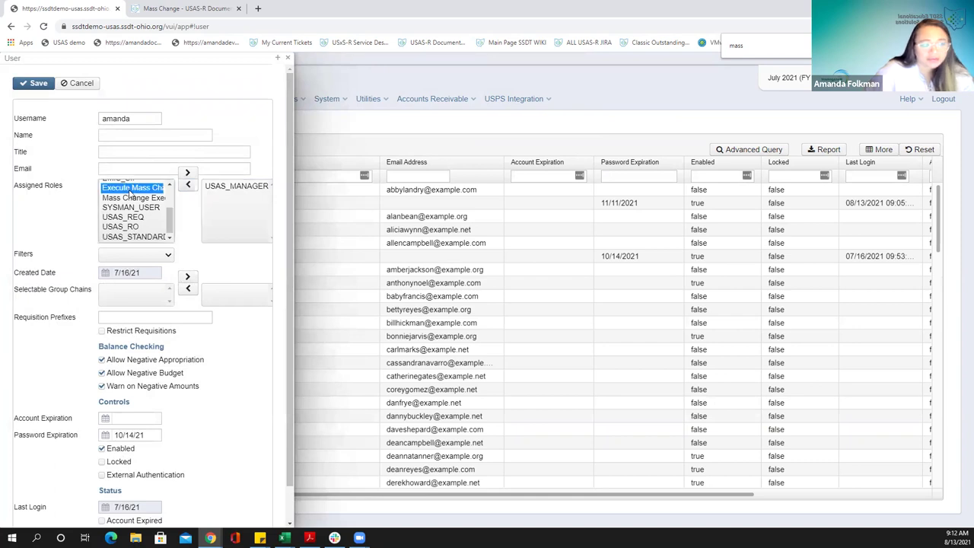
pyautogui.click(187, 173)
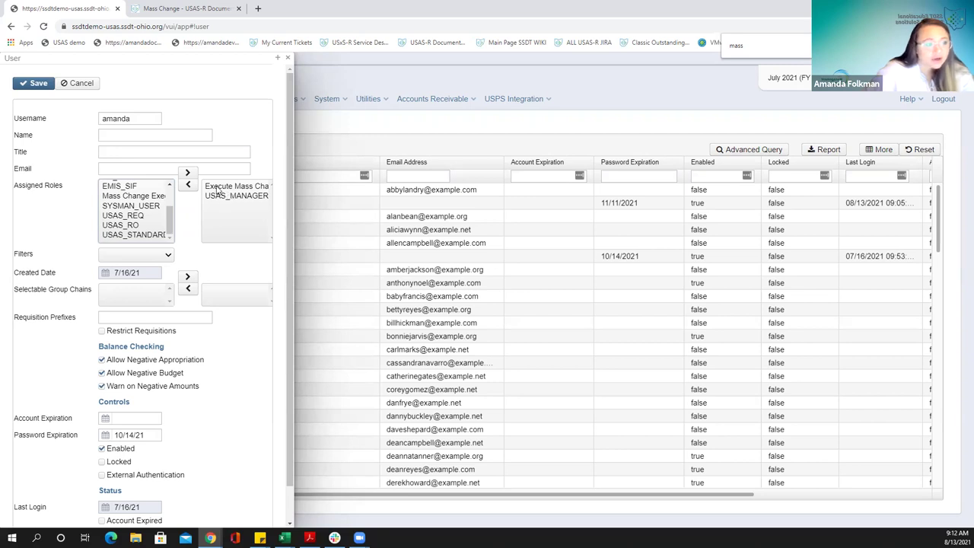
pyautogui.click(35, 83)
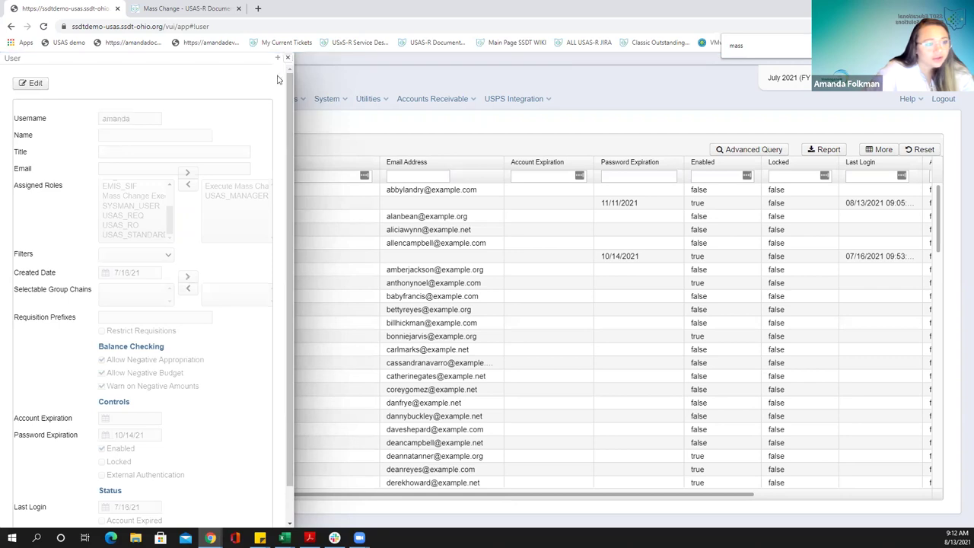
pyautogui.click(35, 256)
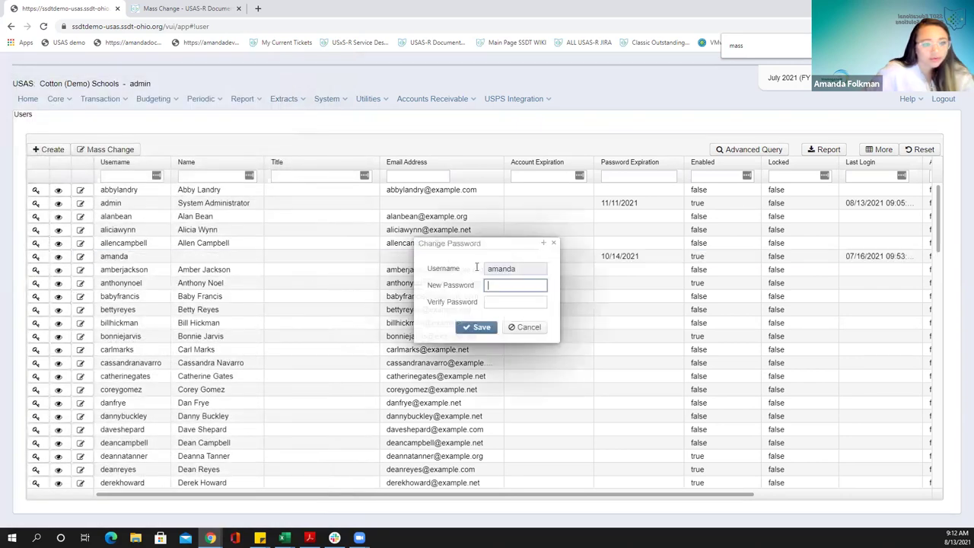
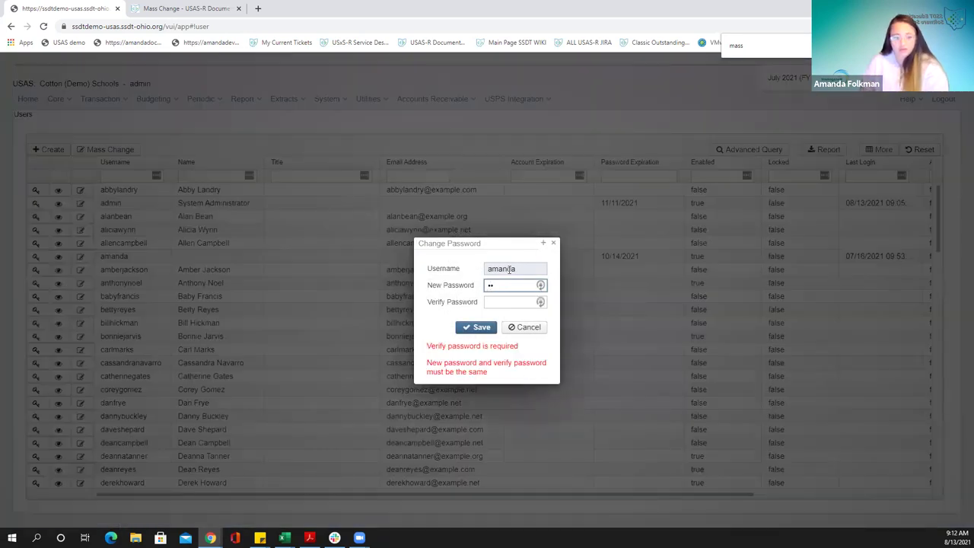
# - Enter and verify the user's new password, saving it so expiration moves to 11/11/2021
pyautogui.press('Tab')
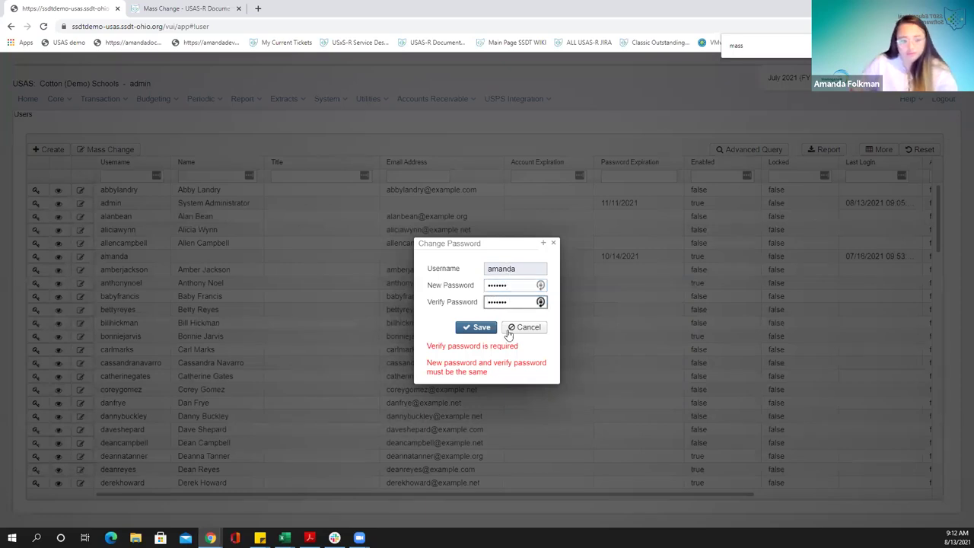
pyautogui.press('Return')
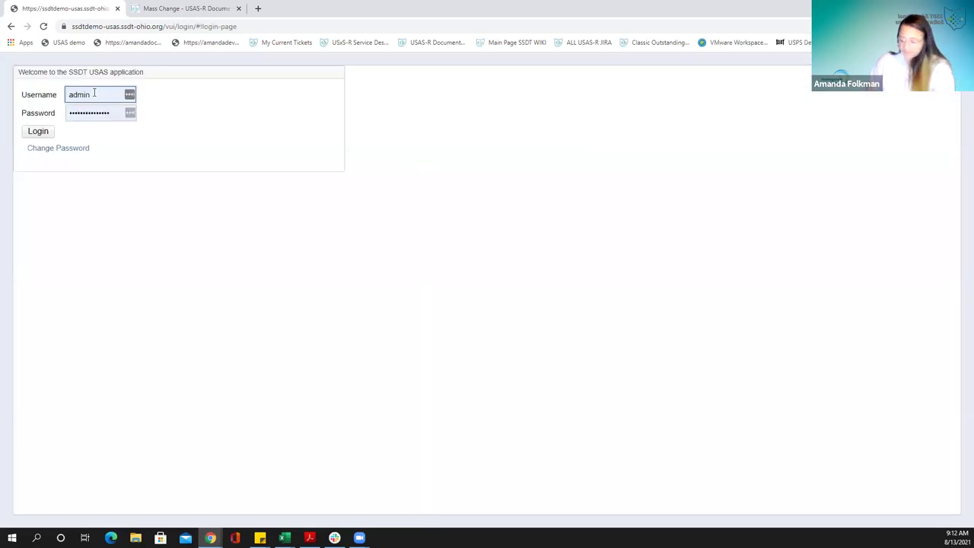
# - Sign in with the demo user's username and password
pyautogui.doubleClick(94, 93)
pyautogui.write('amanda')
pyautogui.press('Tab')
pyautogui.write('••••')
pyautogui.press('Return')
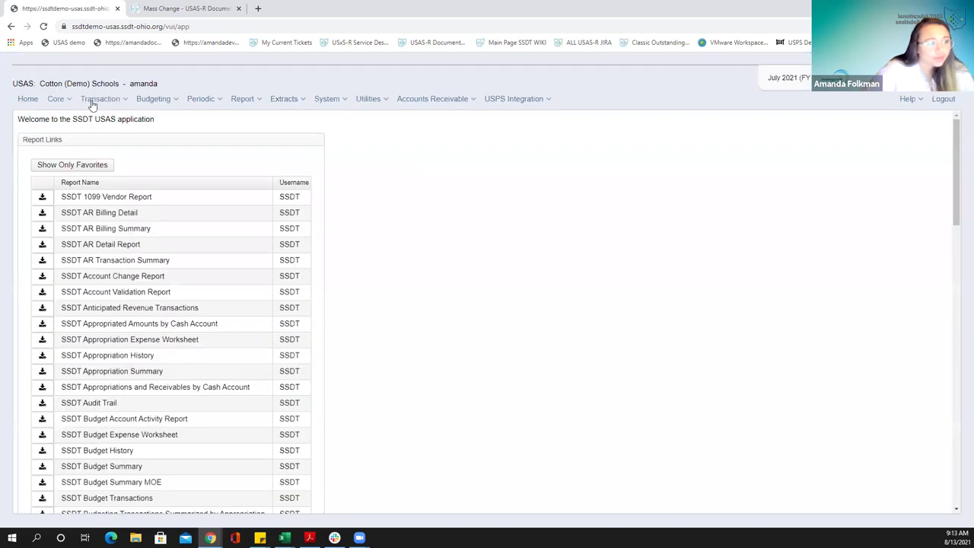
# - Go to the Vendors list under Core
pyautogui.click(100, 101)
pyautogui.click(65, 103)
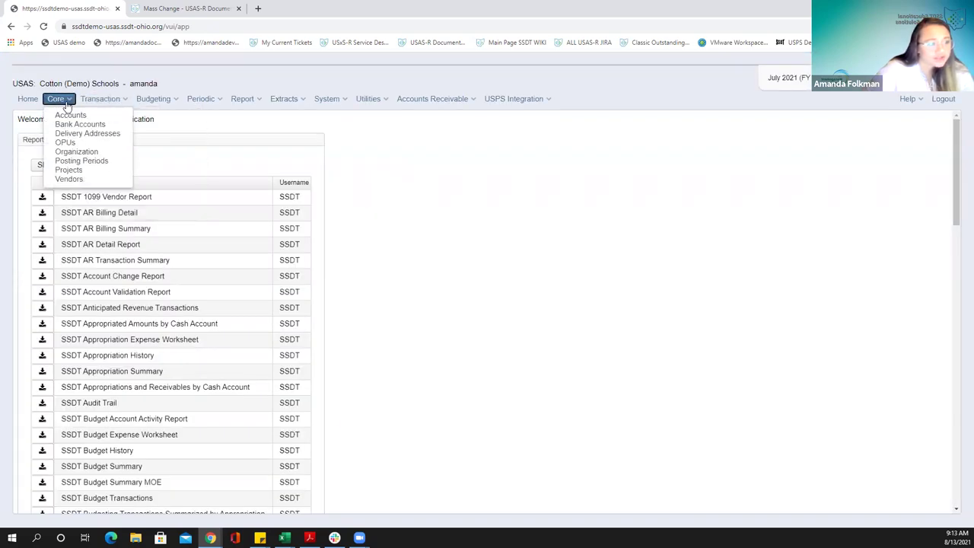
pyautogui.click(68, 179)
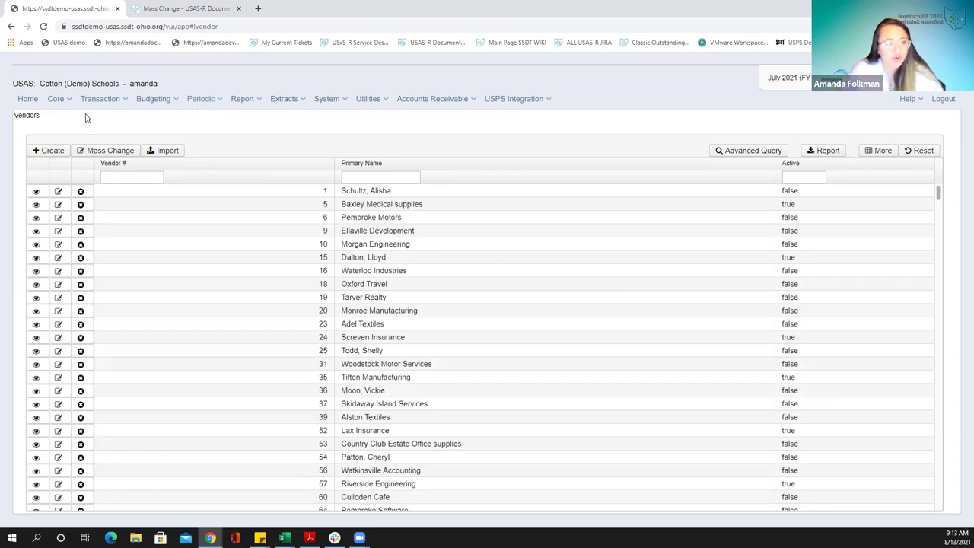
# - Launch Mass Change for all 8078 vendors and pick the 'test' option
pyautogui.click(114, 149)
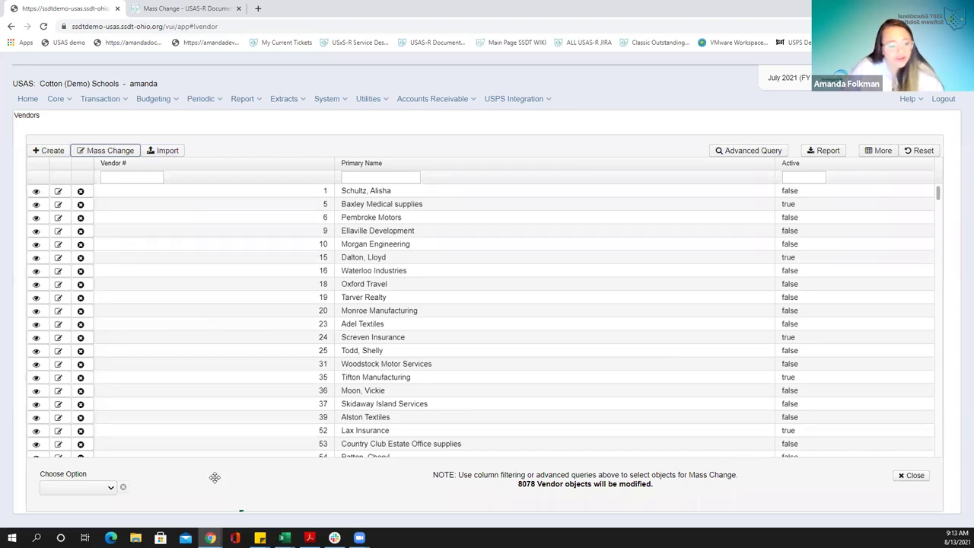
pyautogui.click(152, 465)
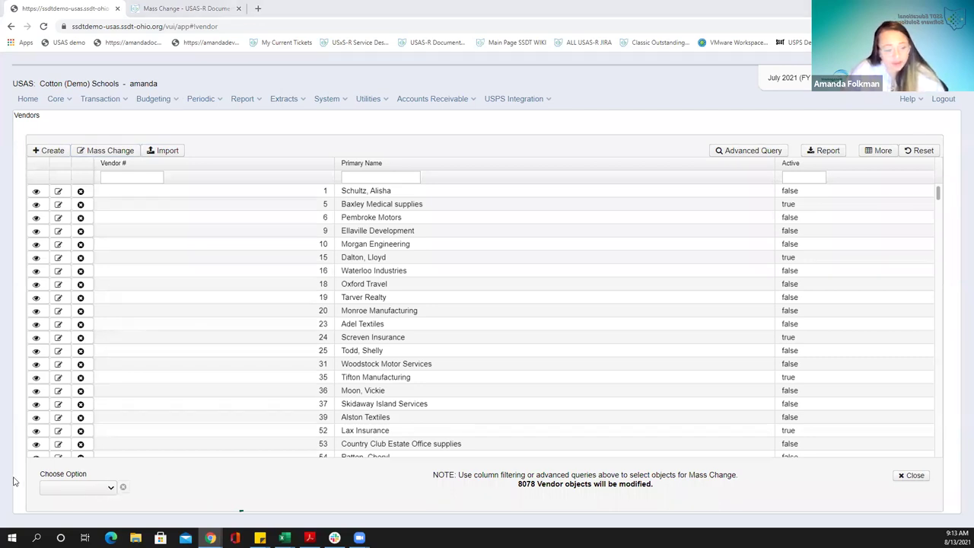
pyautogui.click(111, 490)
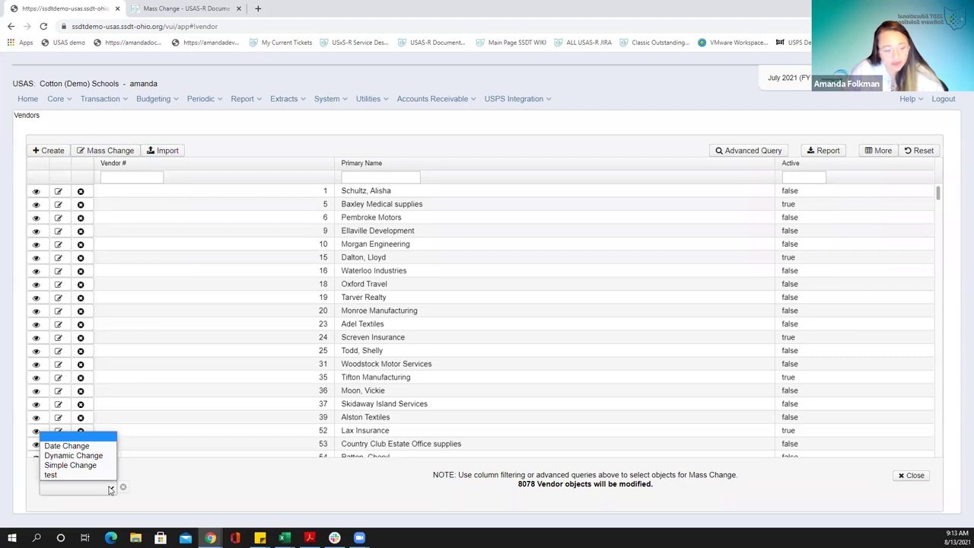
pyautogui.click(93, 475)
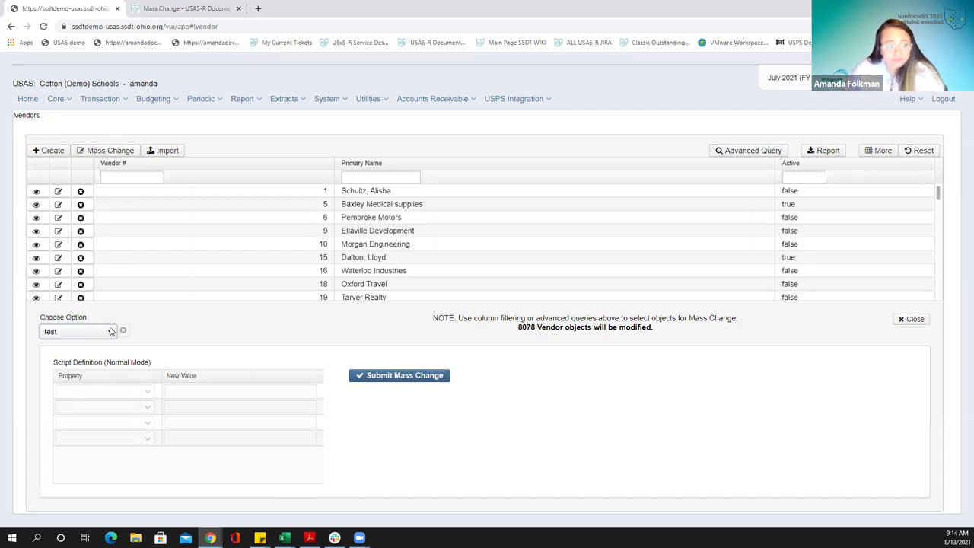
# - Log out, then log back in with the saved administrator credentials
pyautogui.click(943, 100)
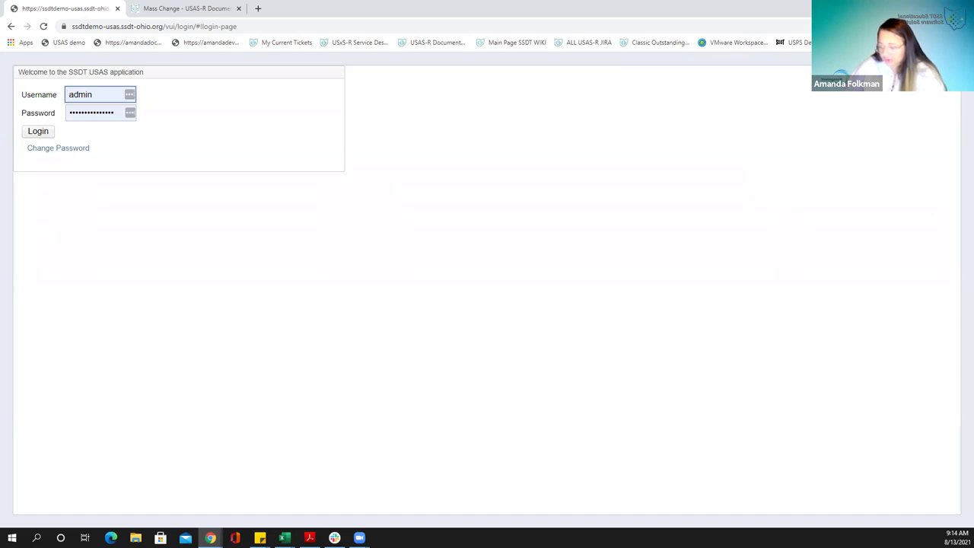
pyautogui.click(40, 130)
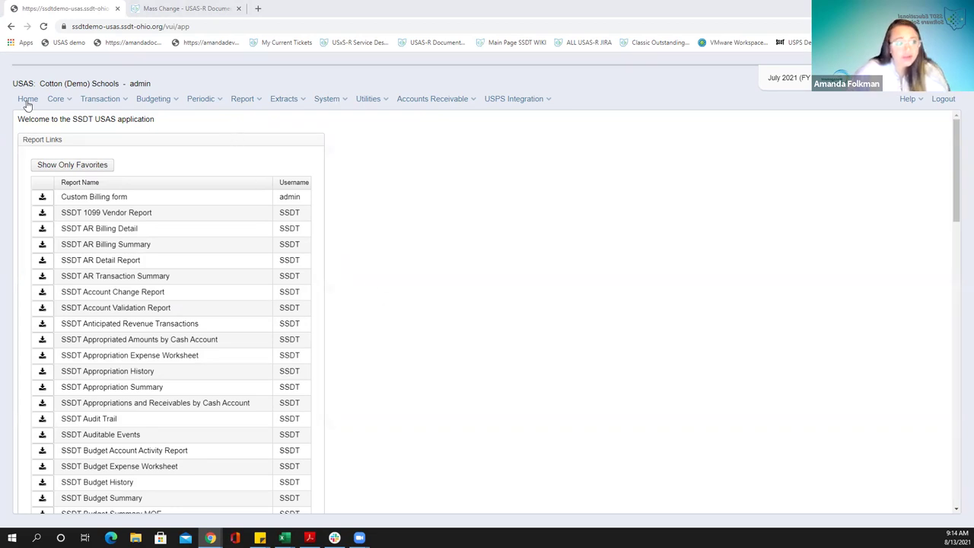
# - Open Core > Vendors and launch the Mass Change panel in Maintenance mode
pyautogui.click(58, 100)
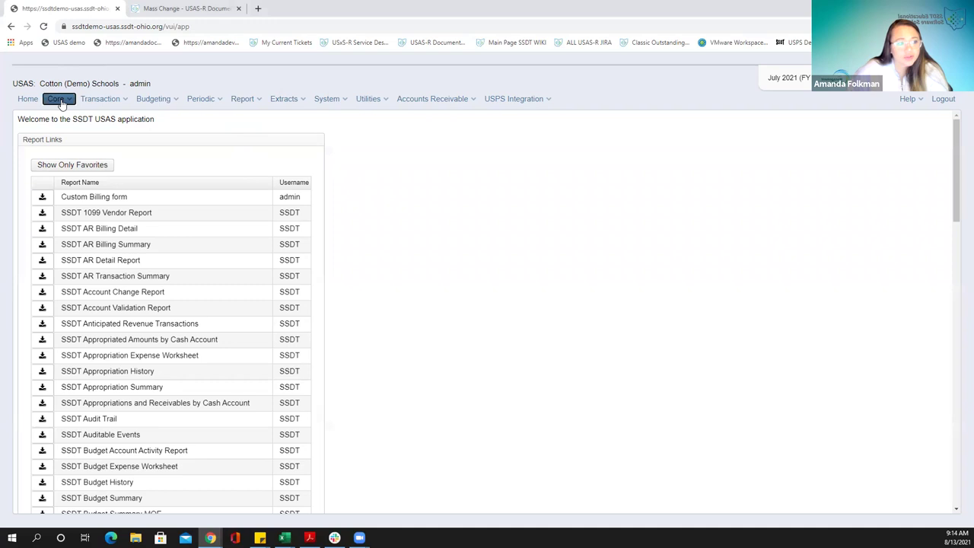
pyautogui.click(67, 178)
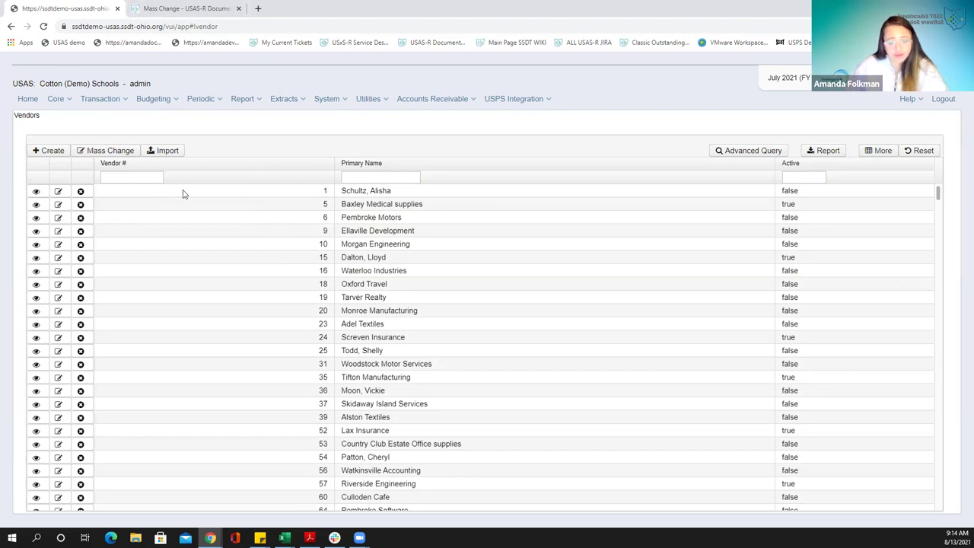
pyautogui.click(122, 152)
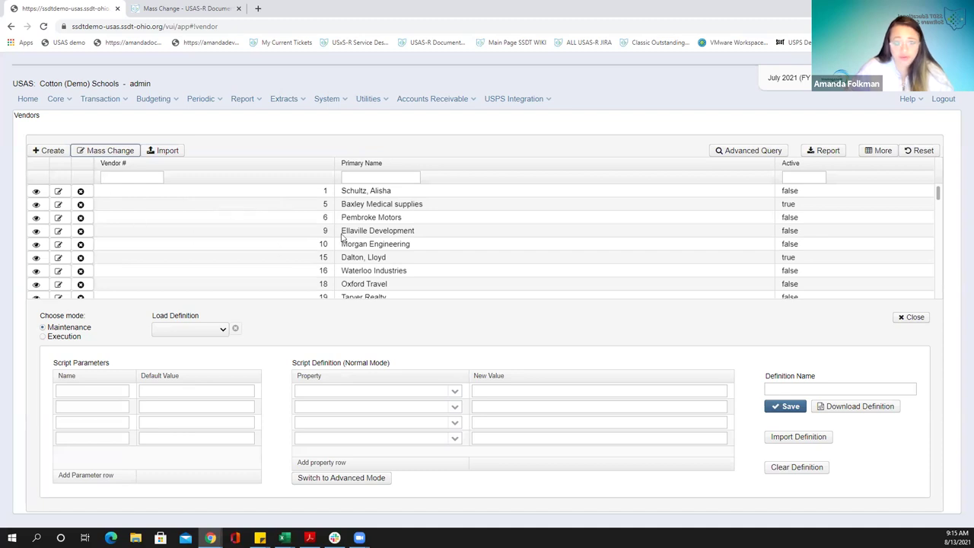
# - View the full detail record of vendor 1 from the first grid row
pyautogui.click(36, 192)
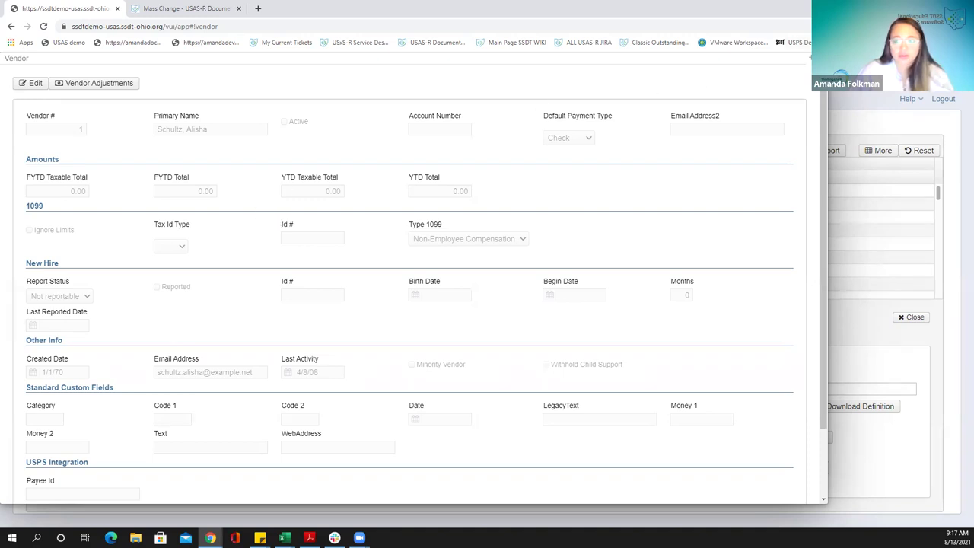
# - Close the vendor popup and return to the Mass Change USAS-R Documentation tab
pyautogui.press('Escape')
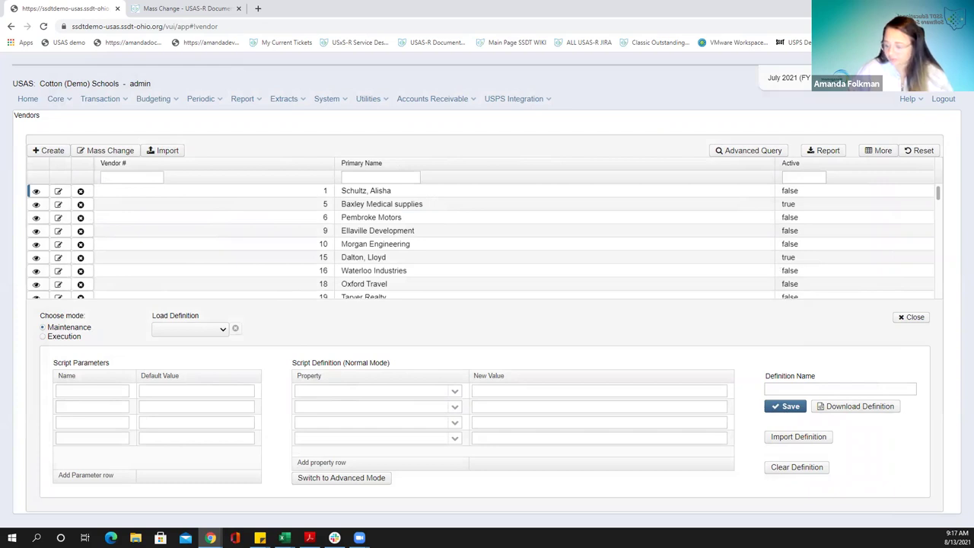
pyautogui.click(185, 8)
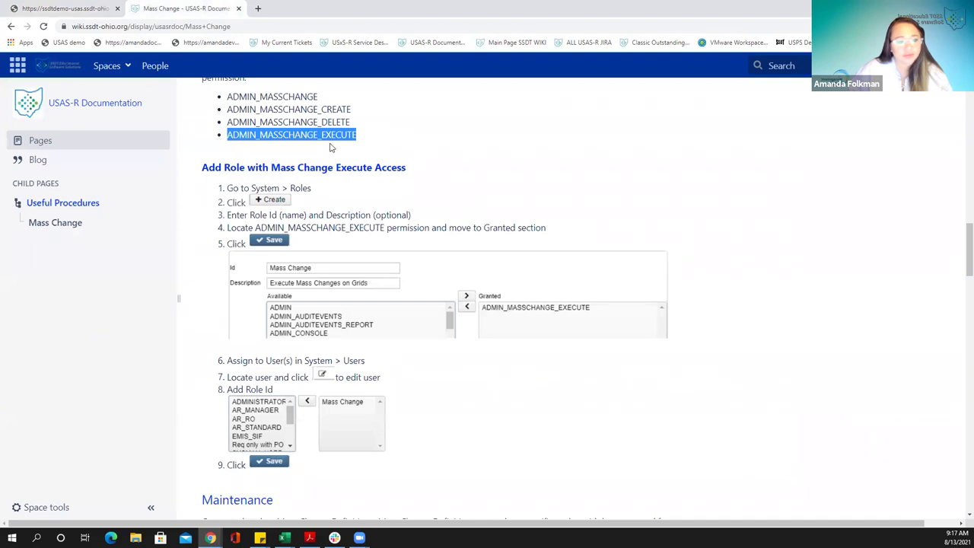
# - Scroll the Mass Change wiki to the Maintenance section describing Save, Load, Import, Download, Clear and Delete
pyautogui.scroll(-4, 331, 147)
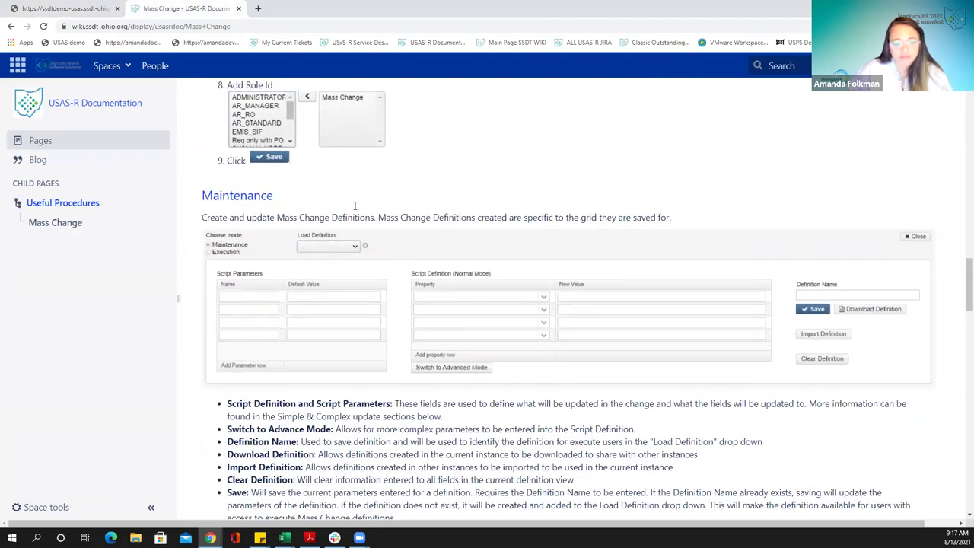
pyautogui.scroll(-1, 355, 205)
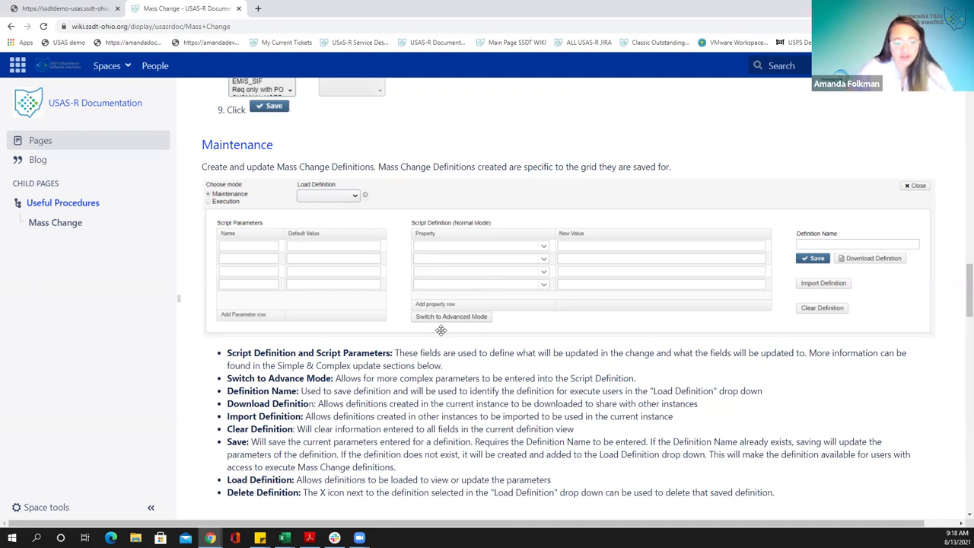
pyautogui.scroll(-1, 380, 304)
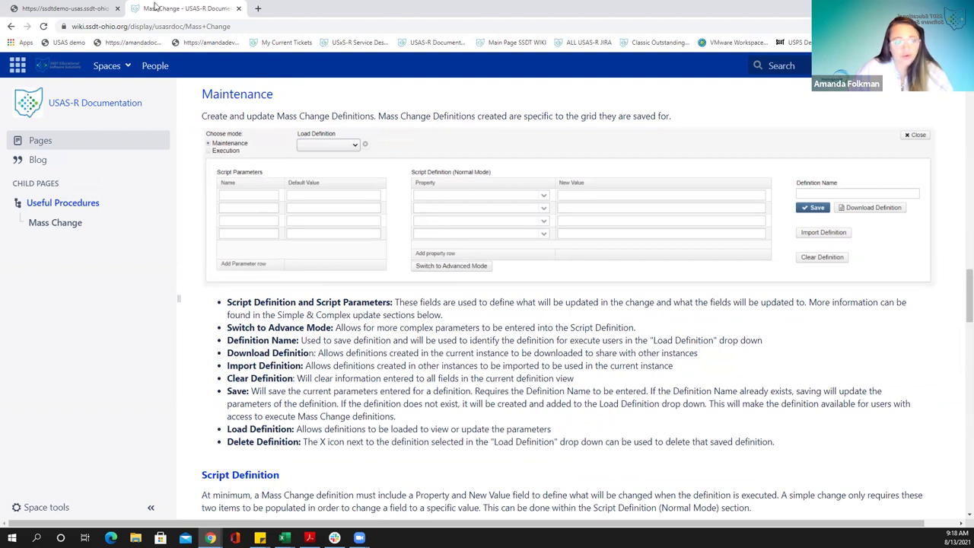
# - Back in USAS-R, browse all 43 vendor properties in the Script Definition Property dropdown
pyautogui.click(64, 9)
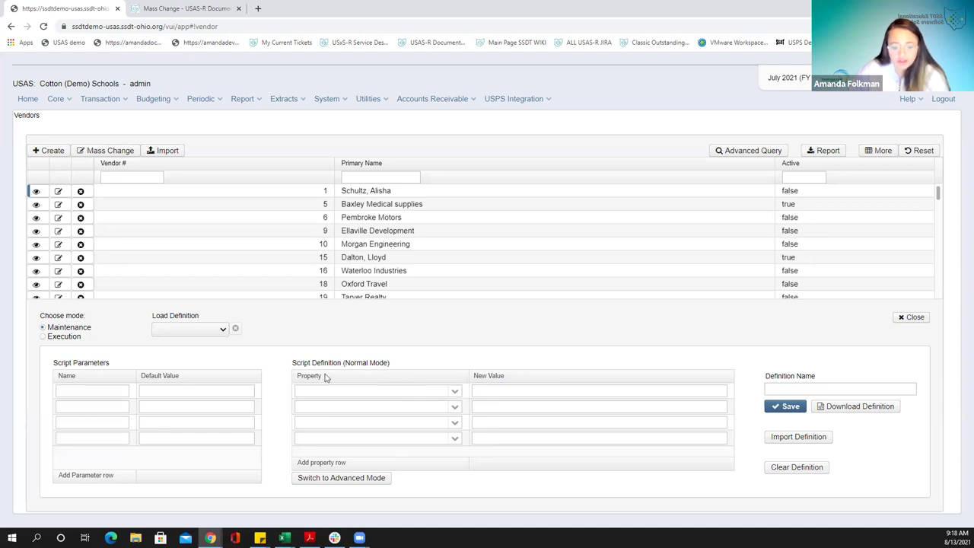
pyautogui.click(455, 393)
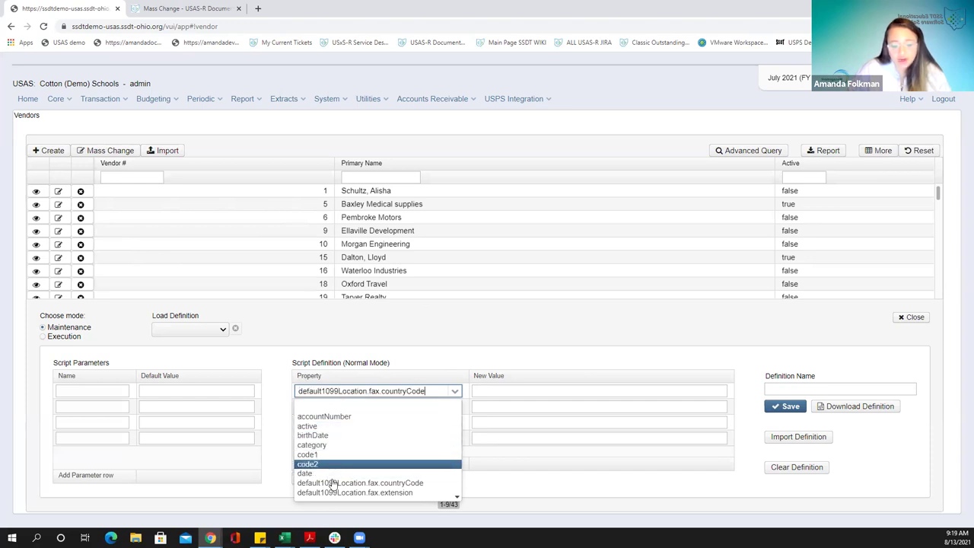
pyautogui.scroll(-10, 339, 491)
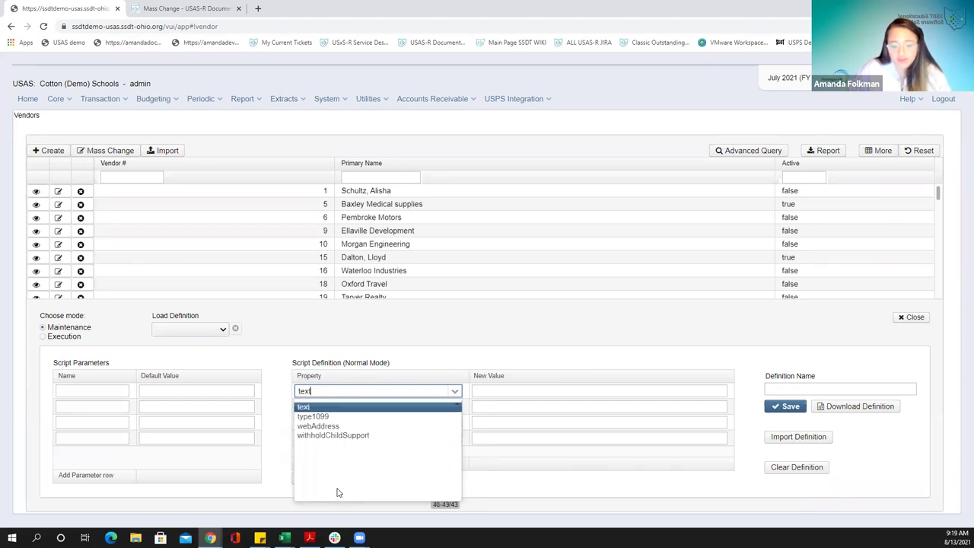
pyautogui.scroll(3, 339, 457)
pyautogui.scroll(10, 356, 441)
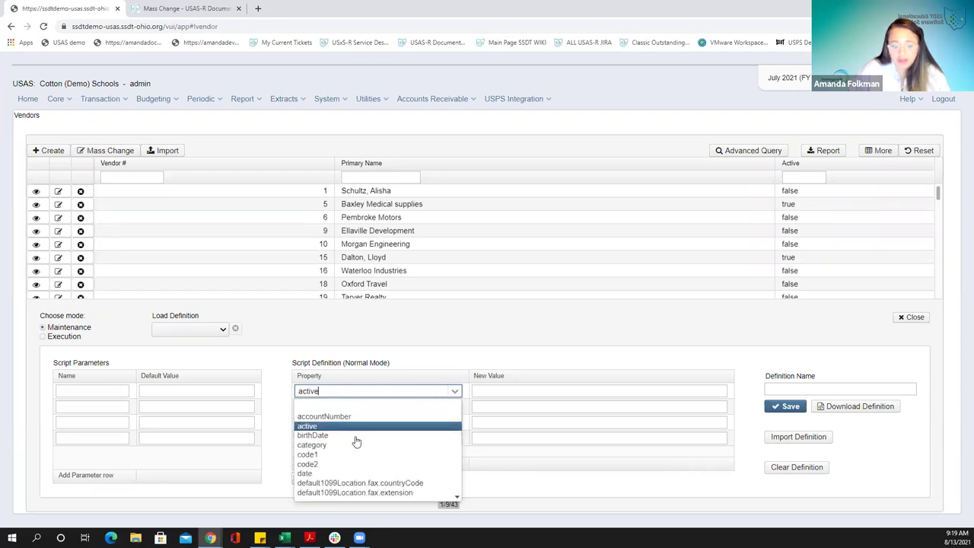
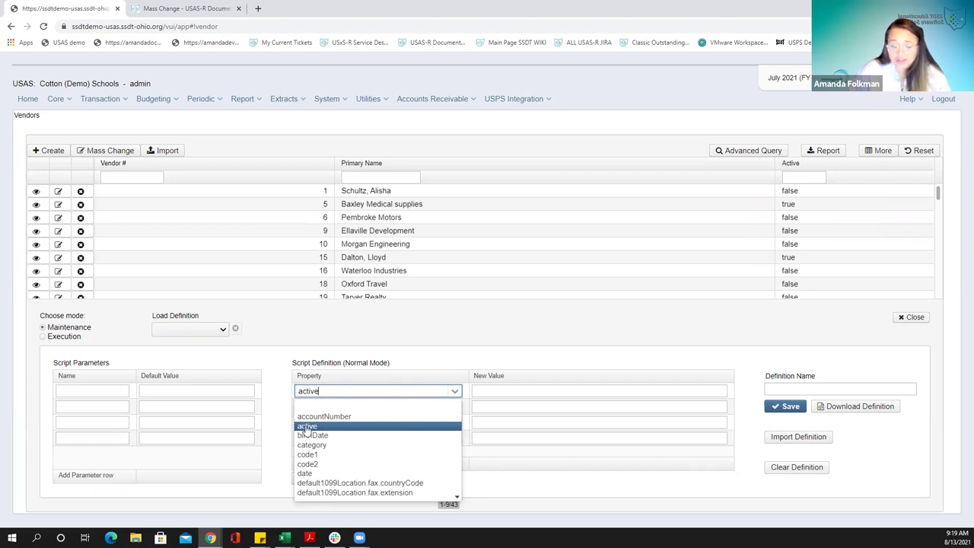
# - Close the vendor details and set the first script row's property to code1
pyautogui.click(36, 191)
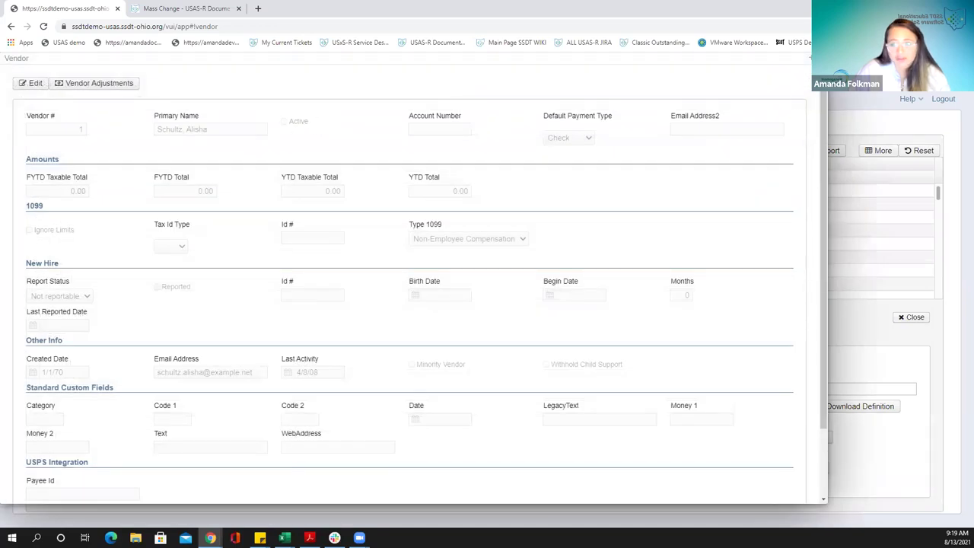
pyautogui.press('Escape')
pyautogui.click(454, 391)
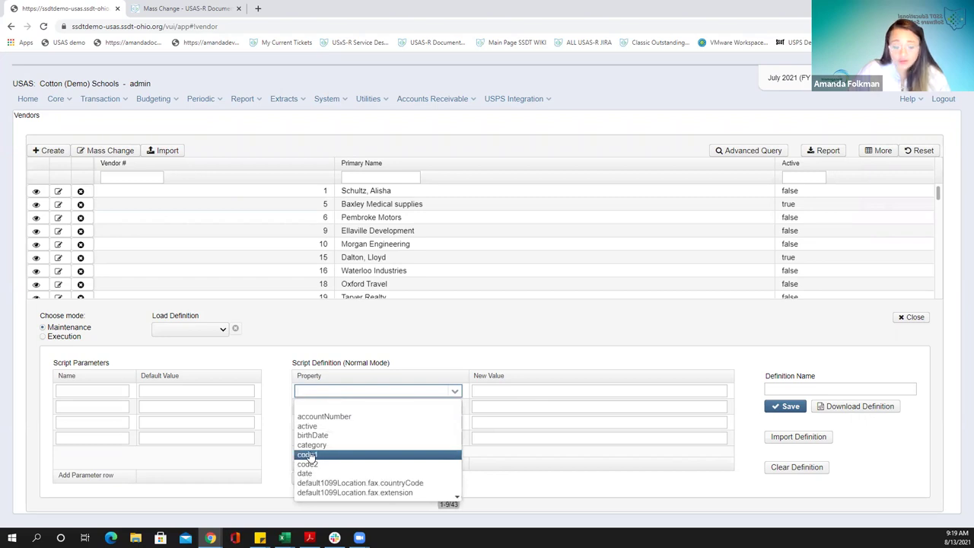
pyautogui.click(310, 455)
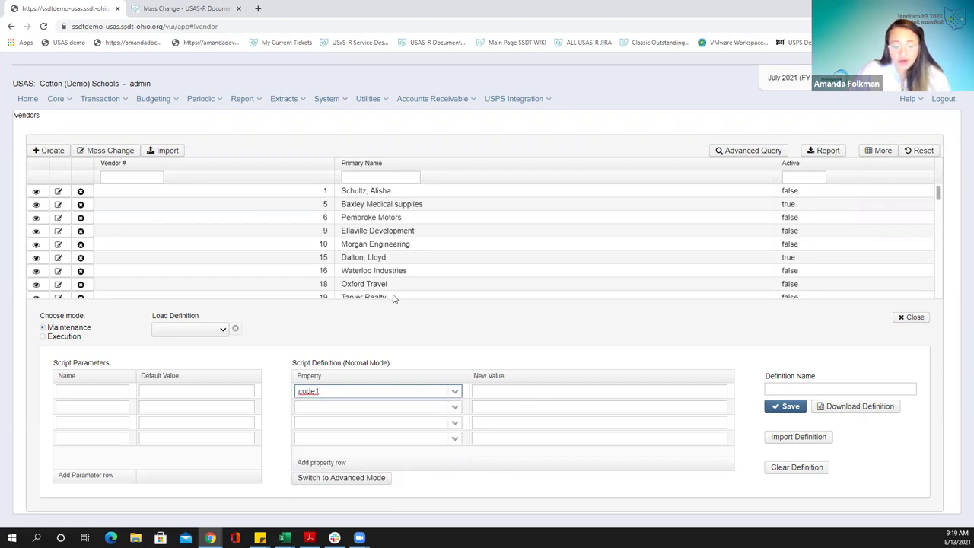
# - Browse the second row's property list and leave that row empty
pyautogui.click(453, 410)
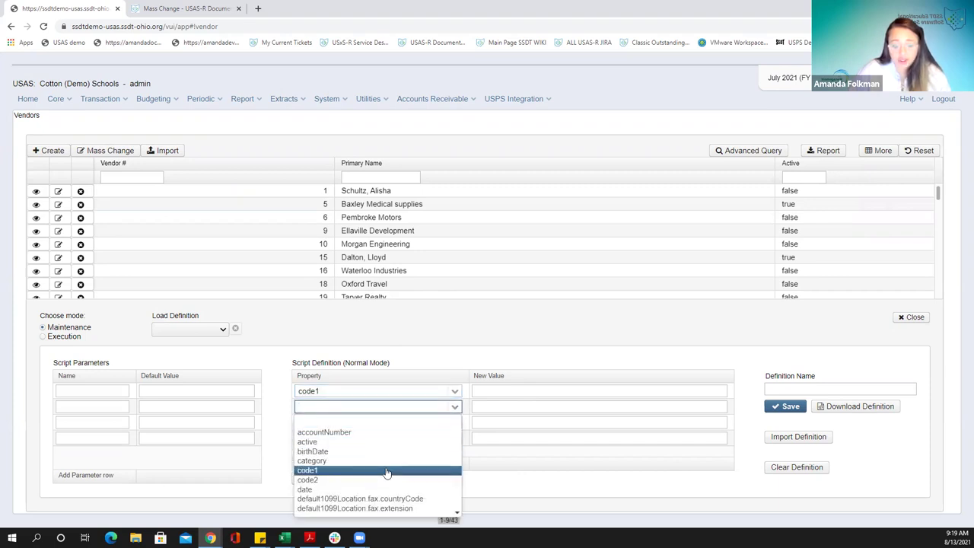
pyautogui.press('Down')
pyautogui.press('Down')
pyautogui.press('Down')
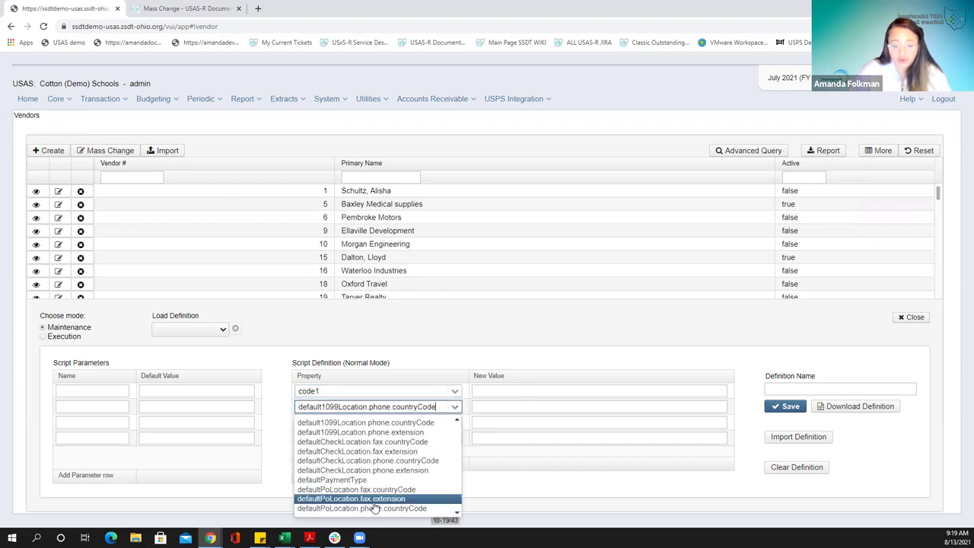
pyautogui.press('Down')
pyautogui.press('Down')
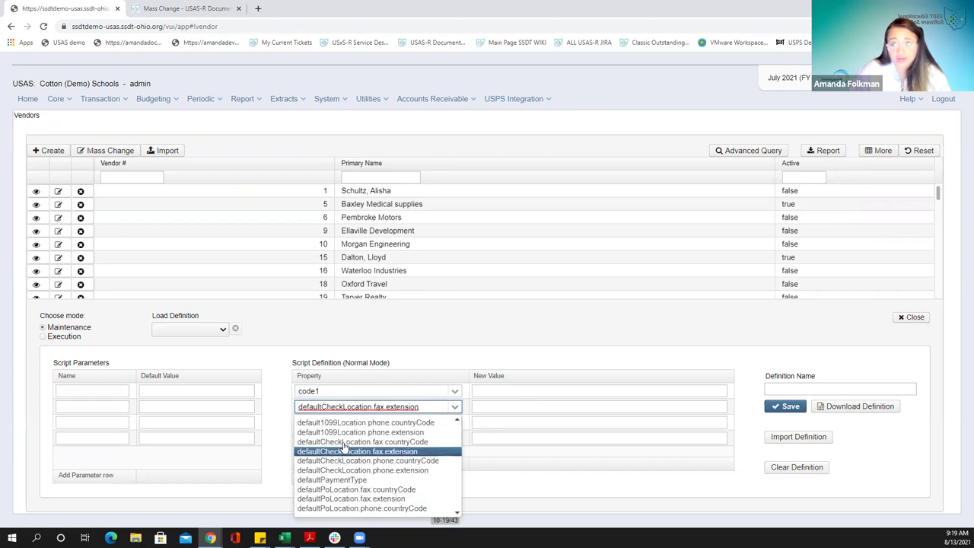
pyautogui.press('Down')
pyautogui.press('Down')
pyautogui.press('Down')
pyautogui.press('Down')
pyautogui.press('Down')
pyautogui.press('Down')
pyautogui.press('Down')
pyautogui.press('Down')
pyautogui.press('Down')
pyautogui.press('Down')
pyautogui.press('Down')
pyautogui.press('Down')
pyautogui.press('Down')
pyautogui.press('Down')
pyautogui.press('Down')
pyautogui.press('Down')
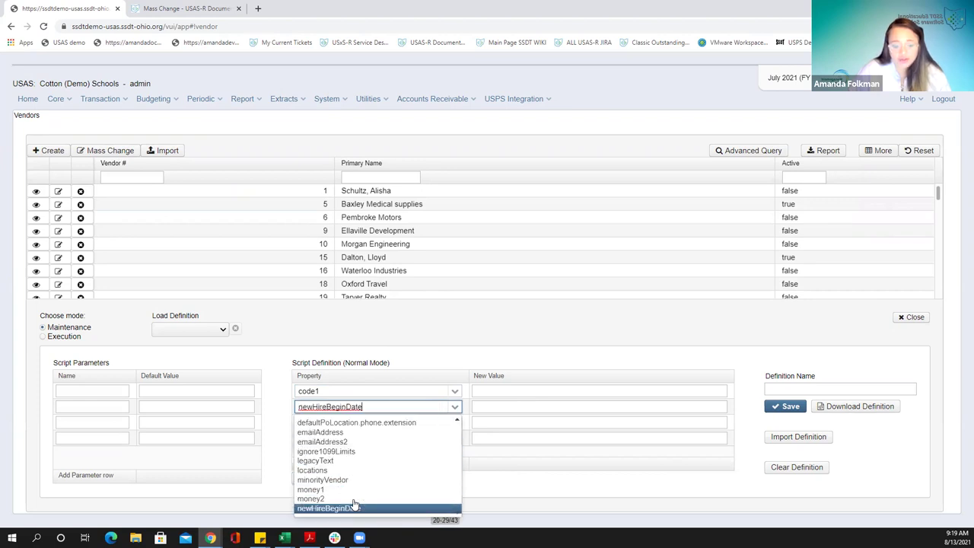
pyautogui.press('Down')
pyautogui.press('Down')
pyautogui.press('Down')
pyautogui.press('Down')
pyautogui.press('Down')
pyautogui.press('Down')
pyautogui.press('Down')
pyautogui.press('Down')
pyautogui.press('Down')
pyautogui.press('Down')
pyautogui.press('Down')
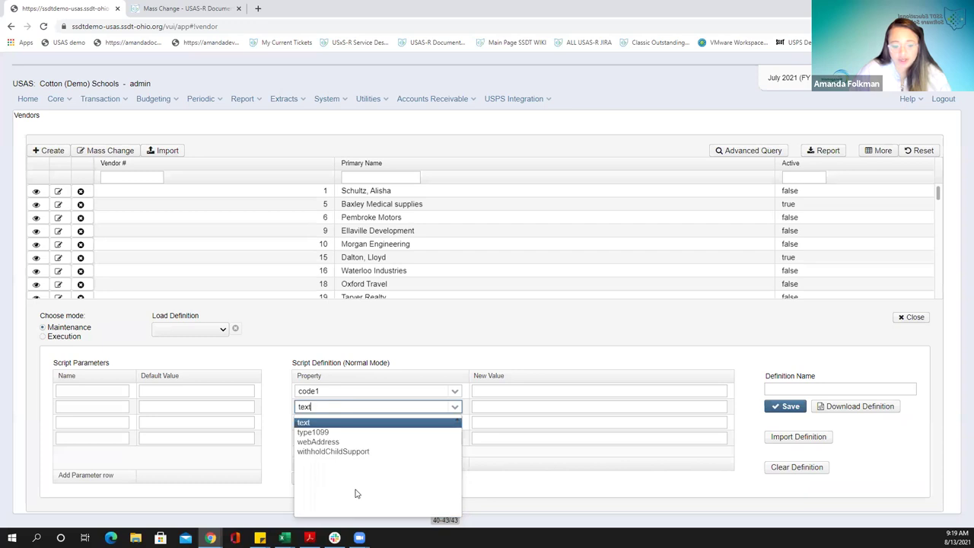
pyautogui.press('Up')
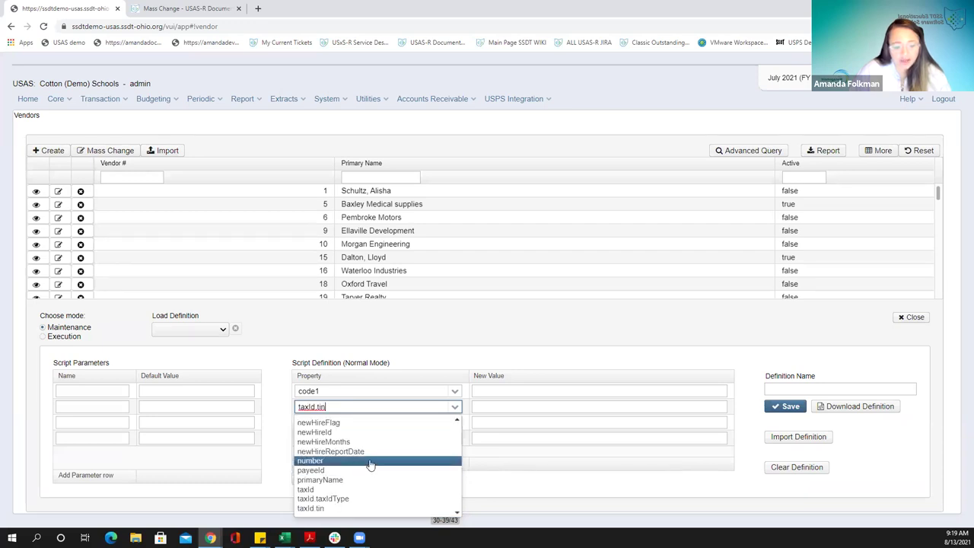
pyautogui.press('Up')
pyautogui.press('Up')
pyautogui.press('Up')
pyautogui.press('Up')
pyautogui.press('Up')
pyautogui.press('Up')
pyautogui.press('Up')
pyautogui.press('Up')
pyautogui.press('Up')
pyautogui.press('Up')
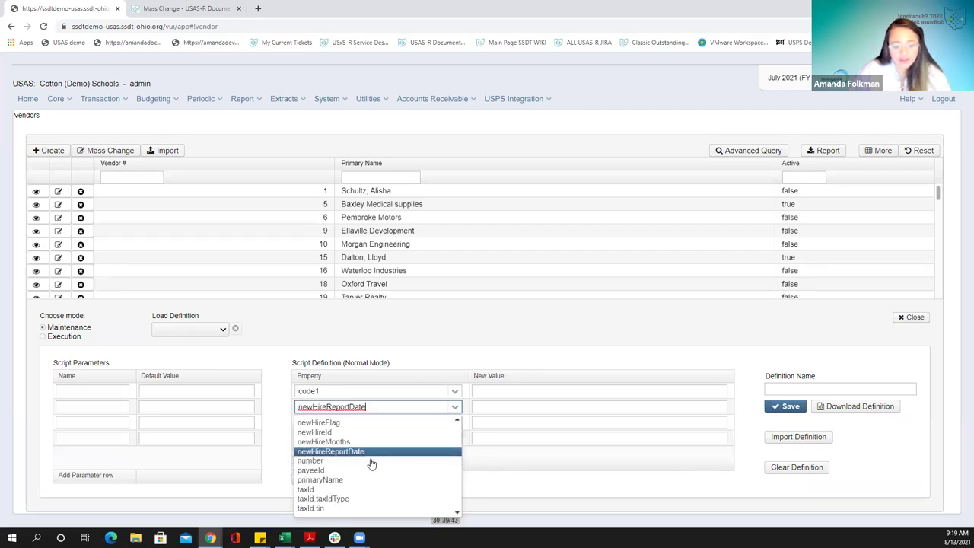
pyautogui.press('Up')
pyautogui.press('Up')
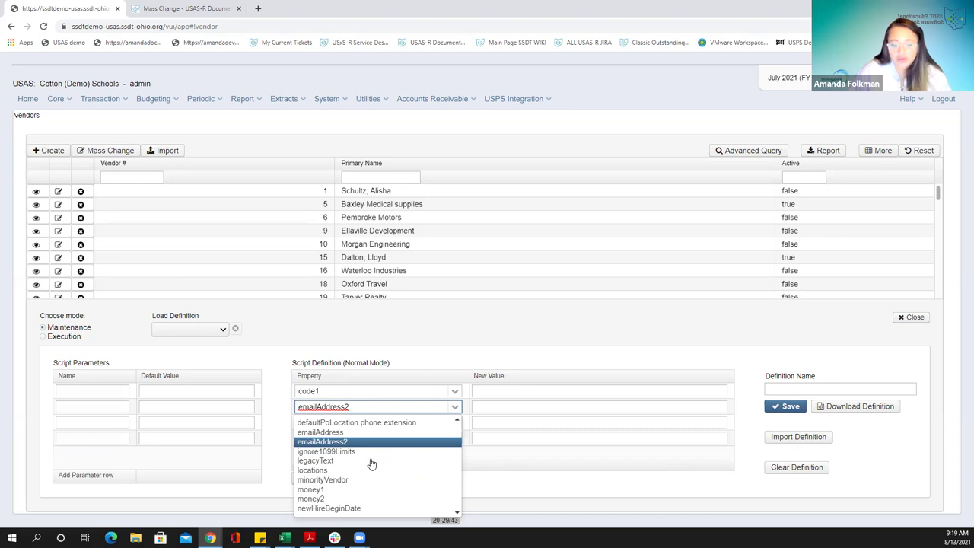
pyautogui.press('Up')
pyautogui.press('Up')
pyautogui.press('Up')
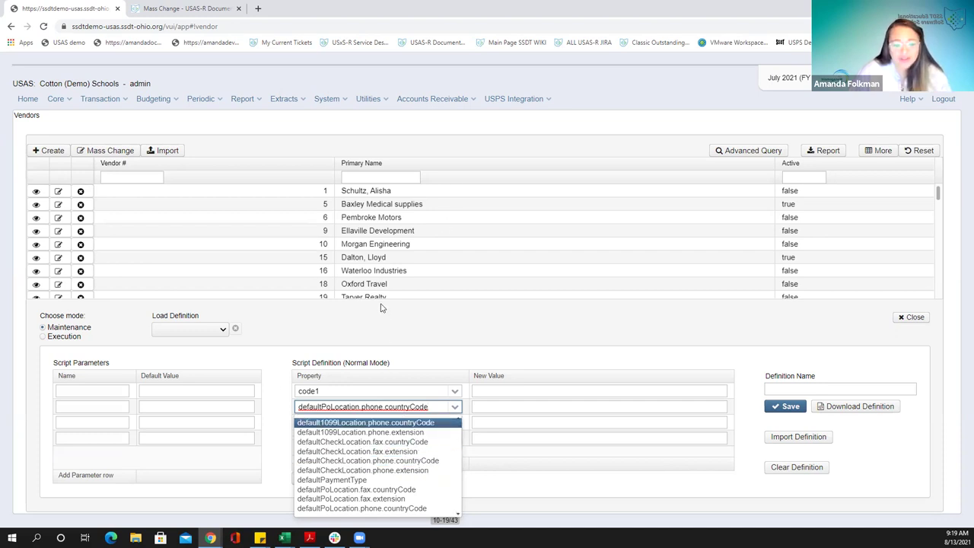
pyautogui.click(401, 341)
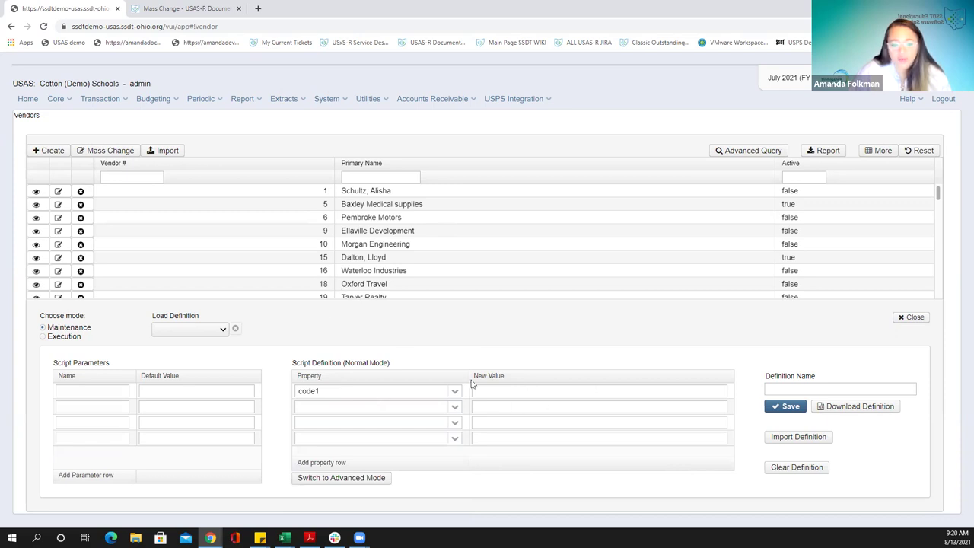
# - Give code1 the new value 'amanda' and save the definition named 'amanda'
pyautogui.click(512, 391)
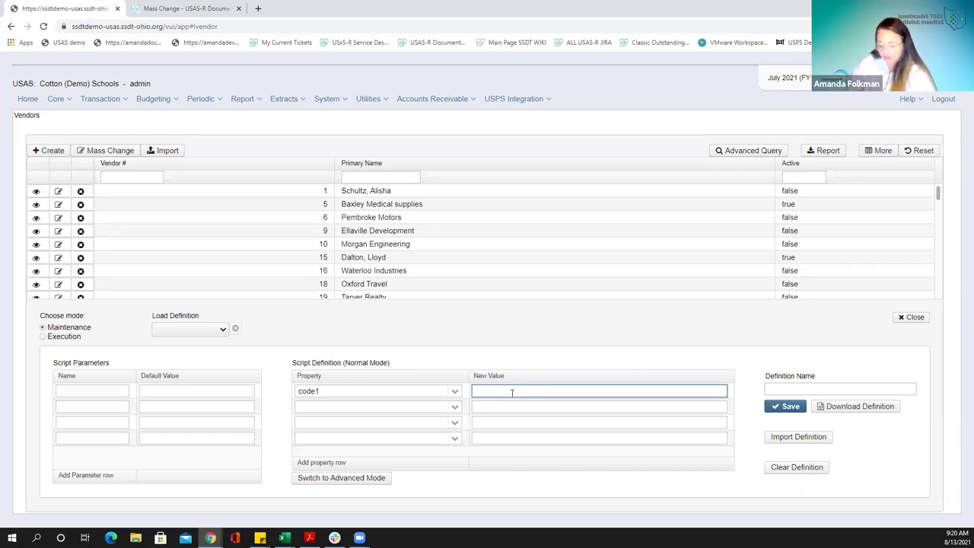
pyautogui.write('amanda')
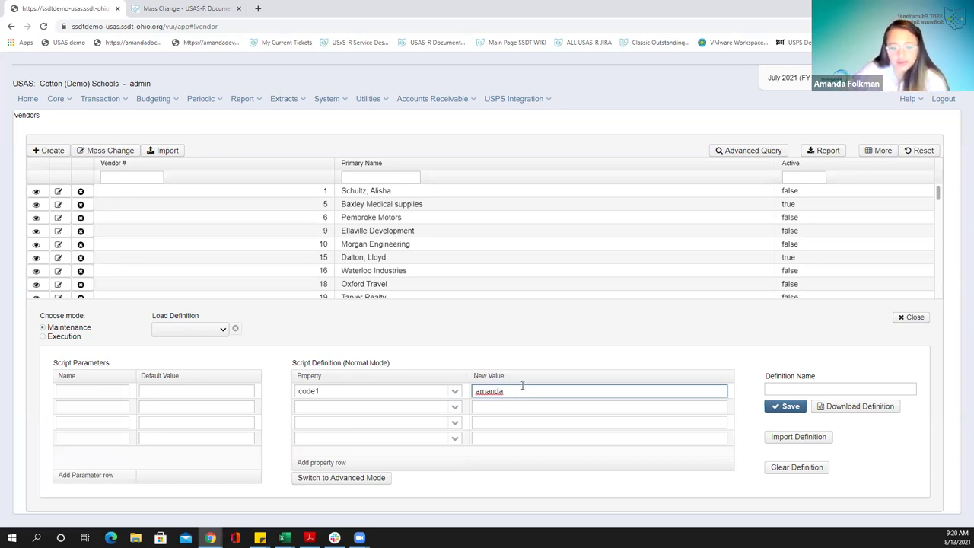
pyautogui.click(789, 388)
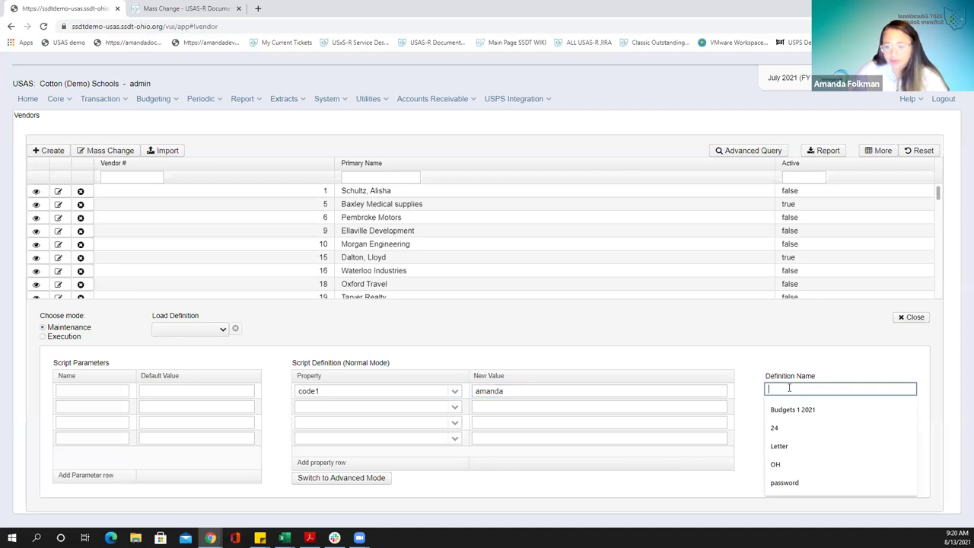
pyautogui.write('amanda')
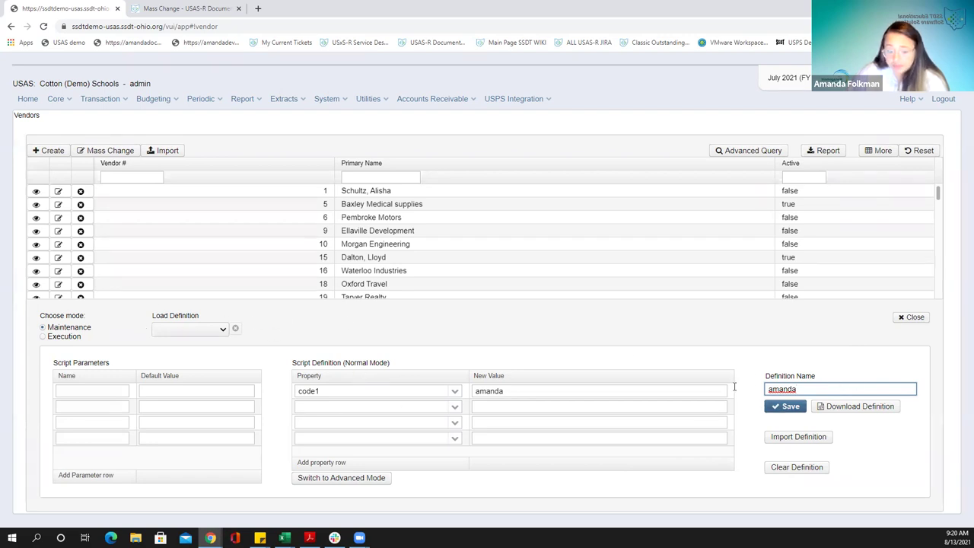
pyautogui.click(771, 412)
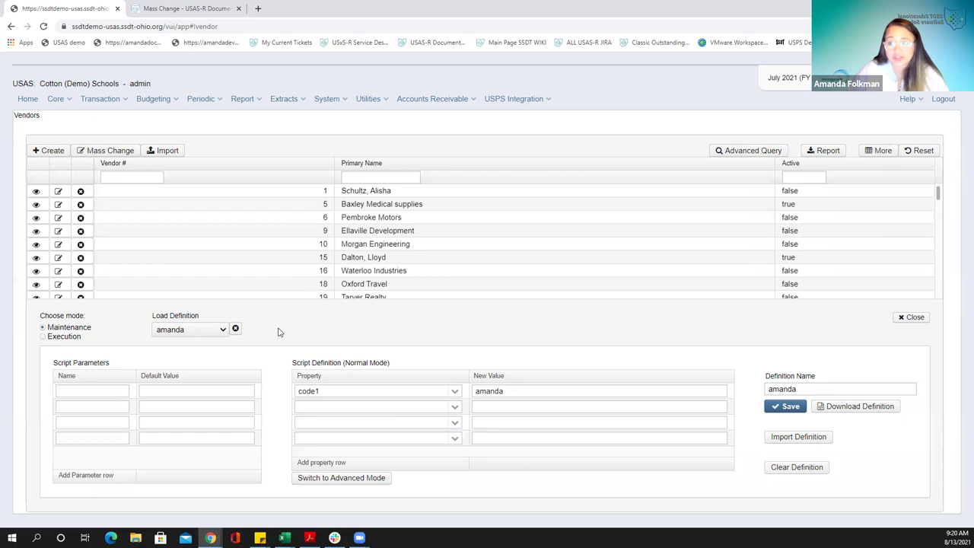
# - Add a second row setting code2 to 'ssdt' and save the definition again
pyautogui.click(455, 409)
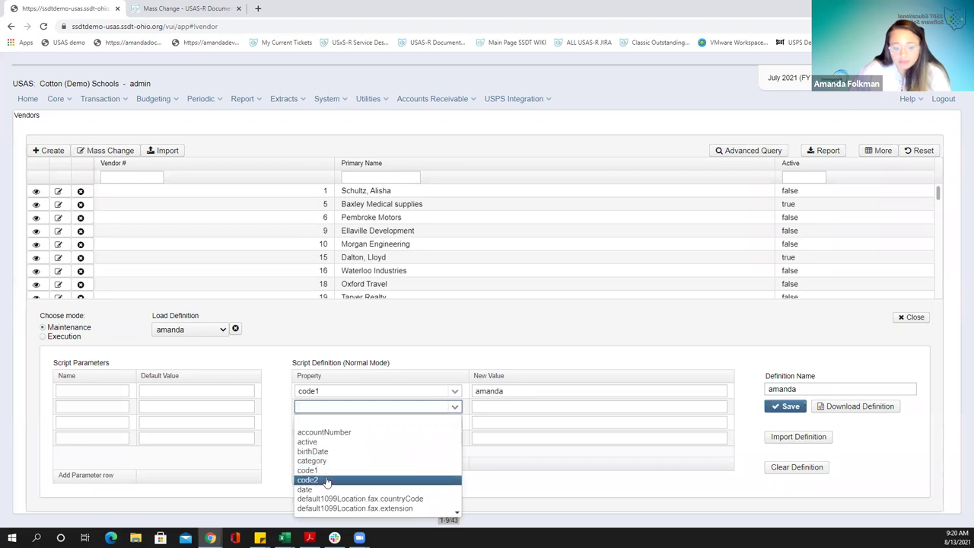
pyautogui.click(327, 480)
pyautogui.click(495, 408)
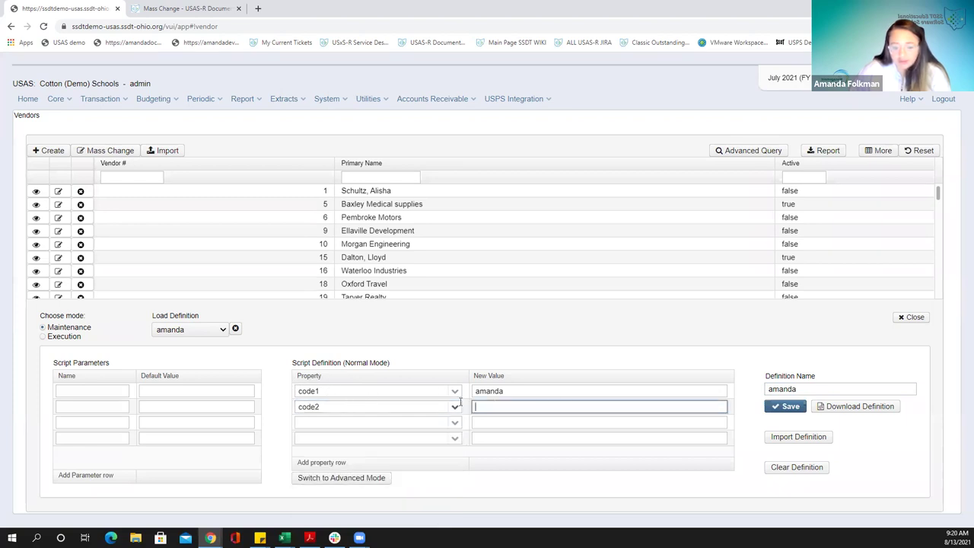
pyautogui.write('ssdt')
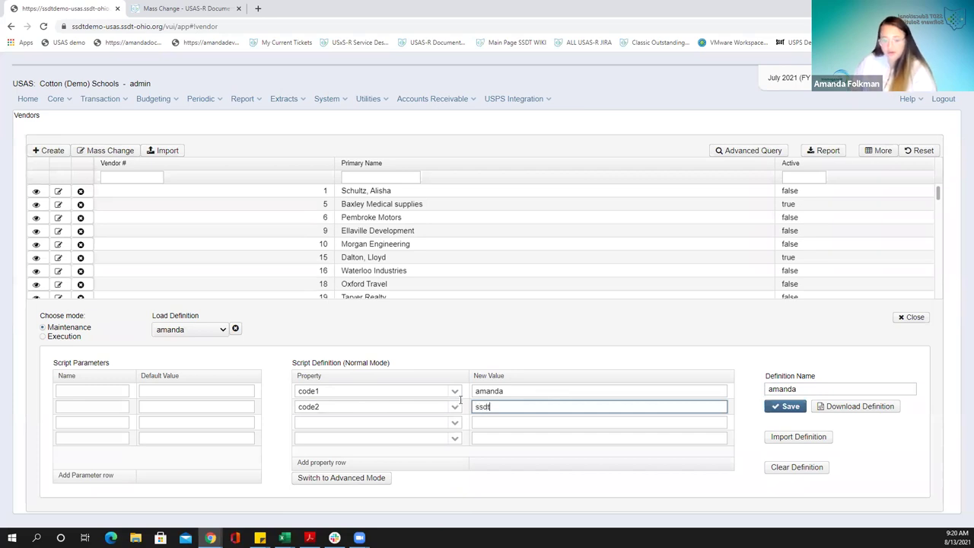
pyautogui.click(780, 406)
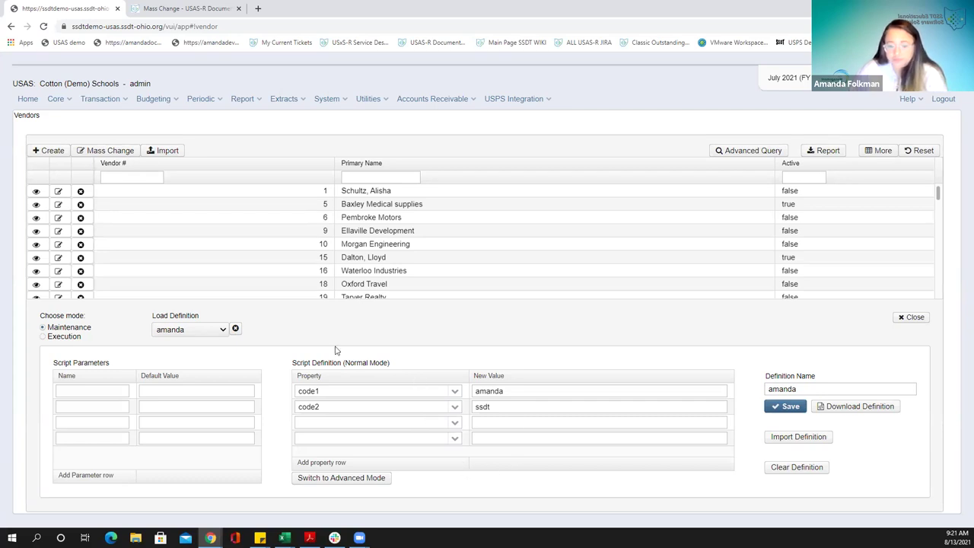
pyautogui.click(342, 481)
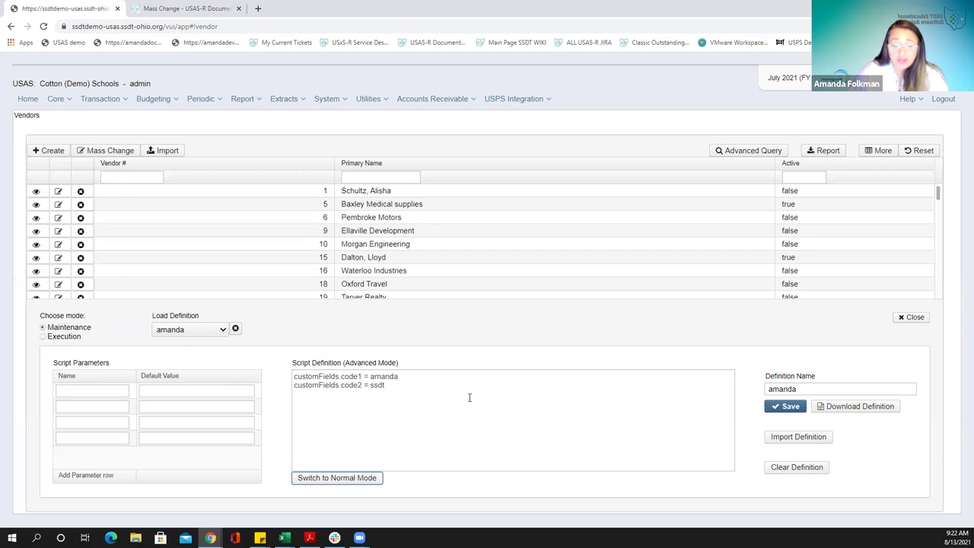
pyautogui.click(365, 481)
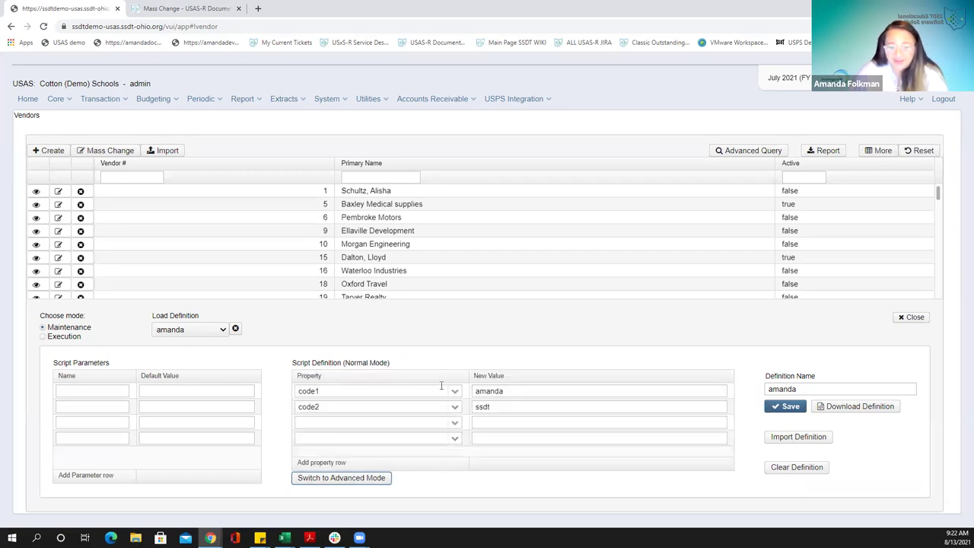
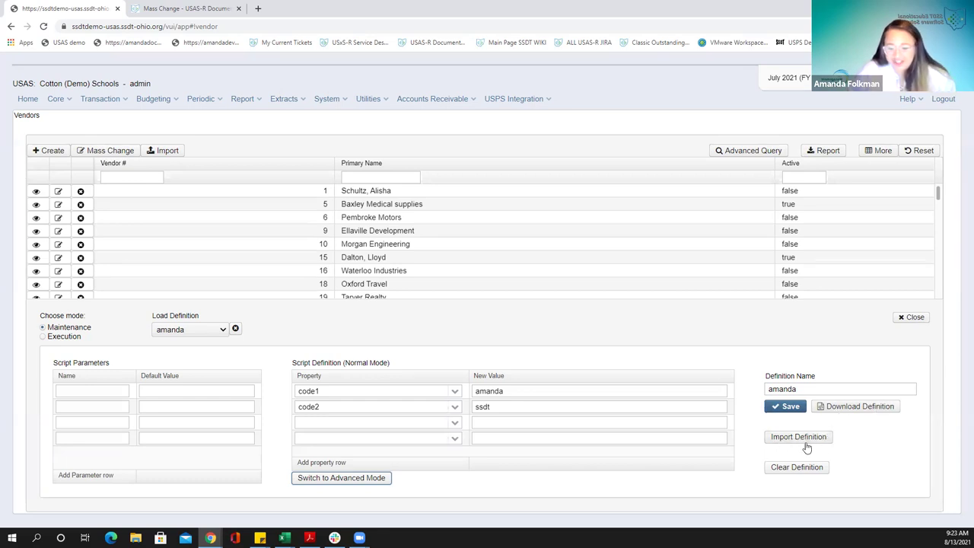
# - Cancel a definition-file import, check the third row's property list, then go to the Mass Change wiki
pyautogui.click(816, 431)
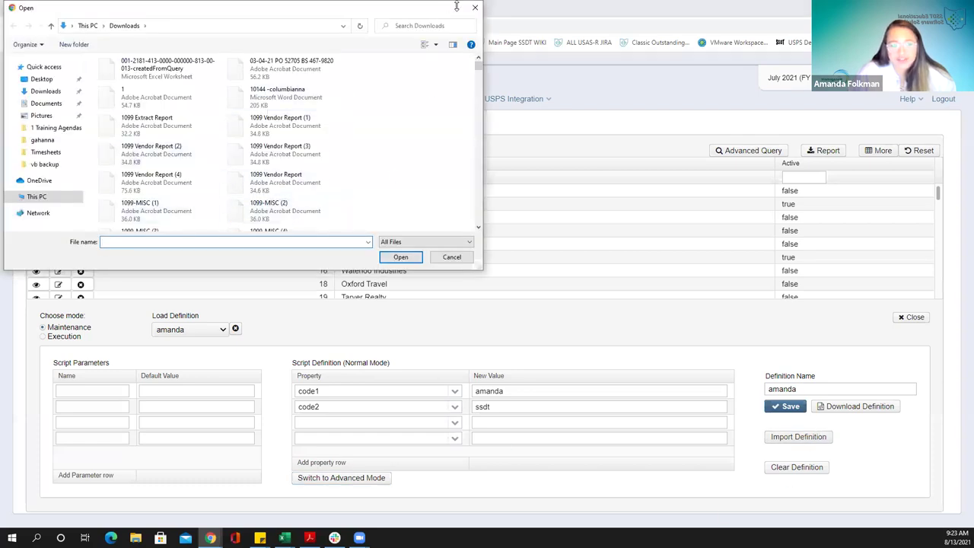
pyautogui.click(474, 8)
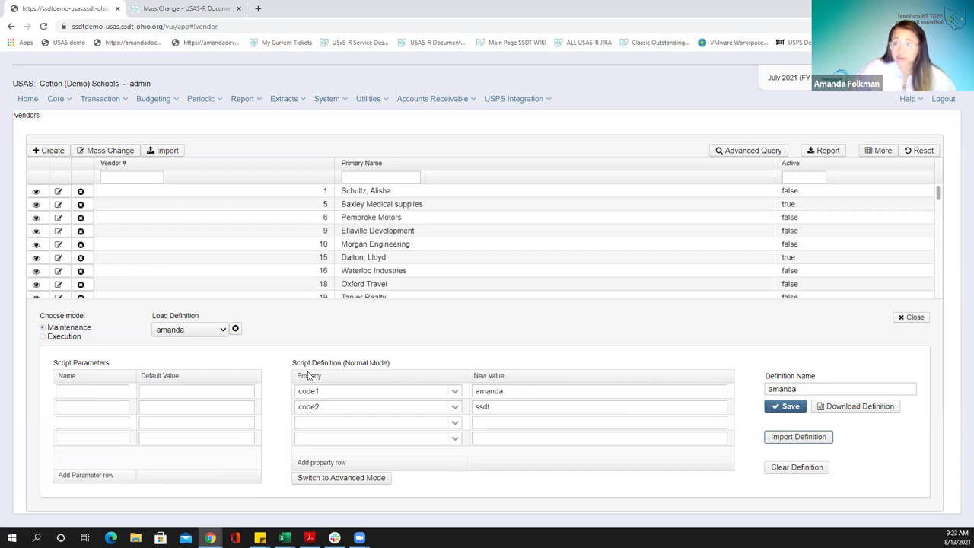
pyautogui.click(454, 422)
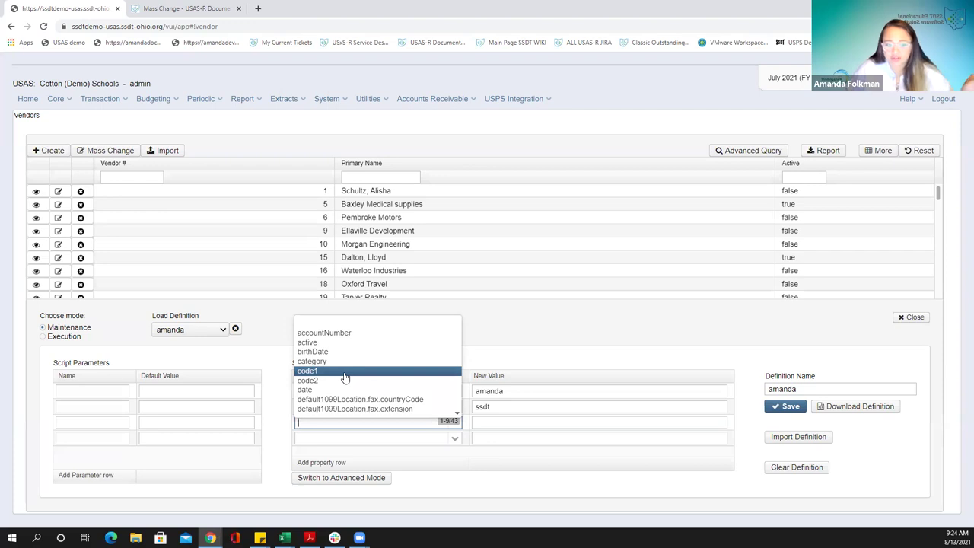
pyautogui.click(523, 342)
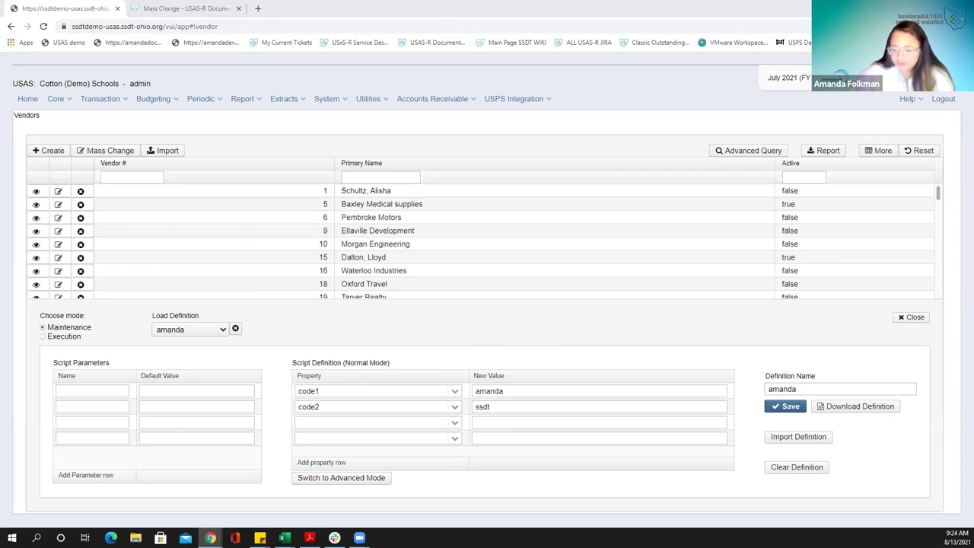
pyautogui.click(190, 9)
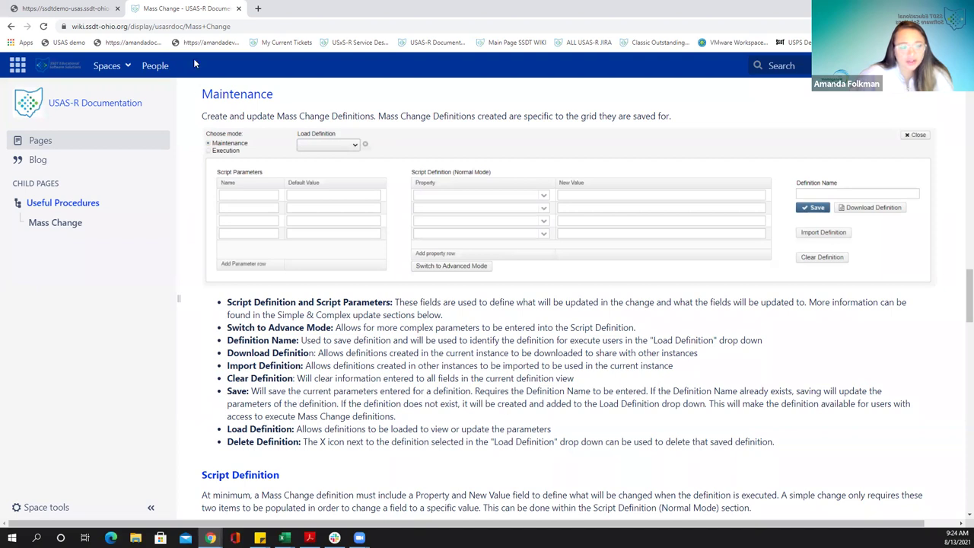
# - Go back to the USAS-R vendor grid with its Mass Change panel and 'amanda' definition
pyautogui.click(79, 9)
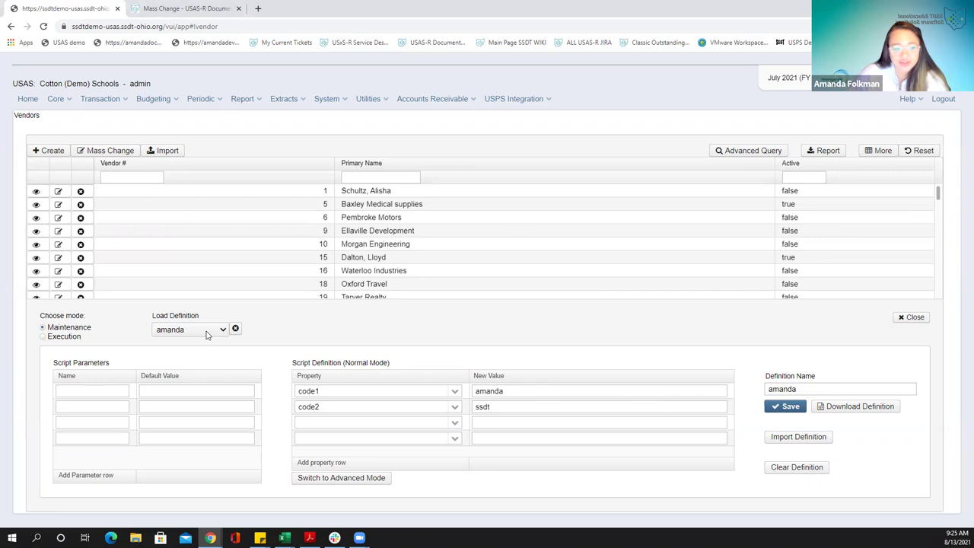
# - Delete the saved 'amanda' mass change definition and confirm the deletion
pyautogui.click(43, 337)
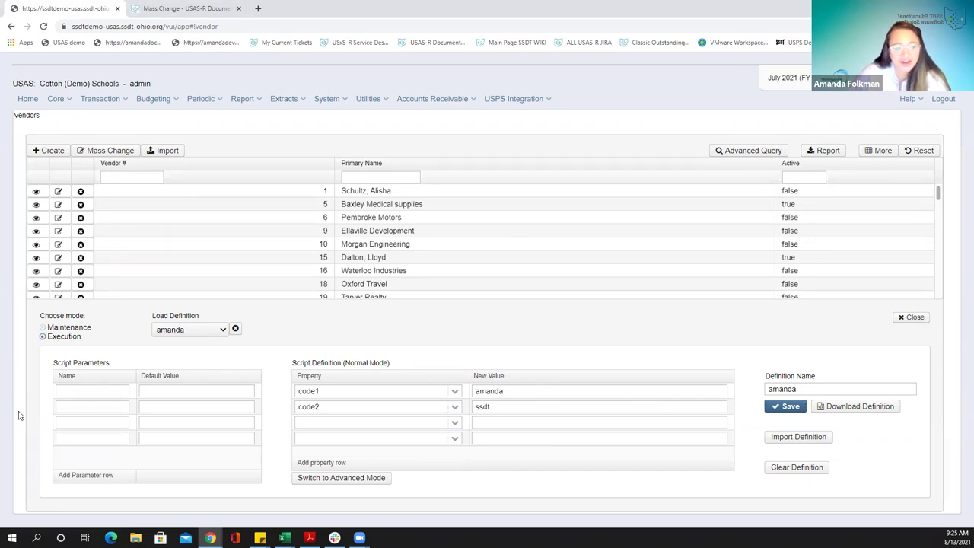
pyautogui.click(44, 327)
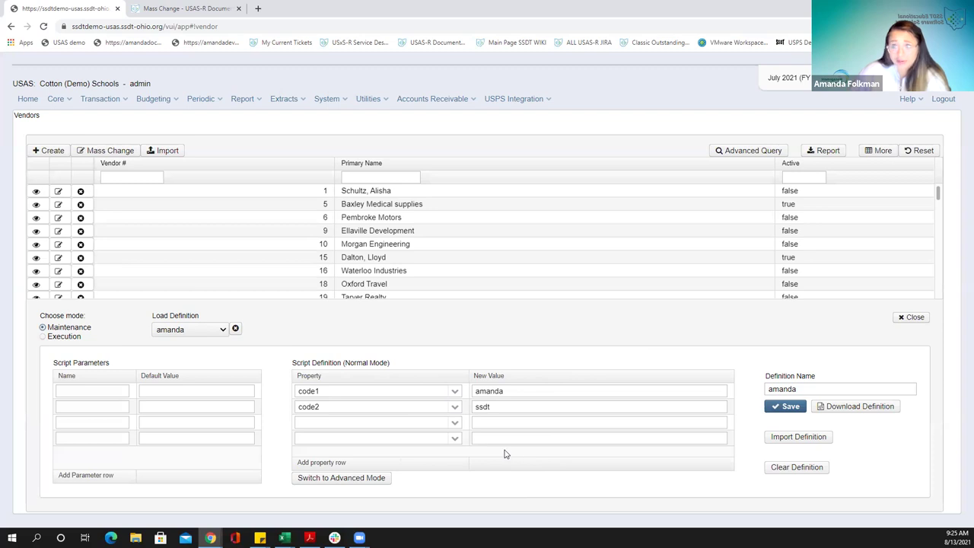
pyautogui.click(235, 329)
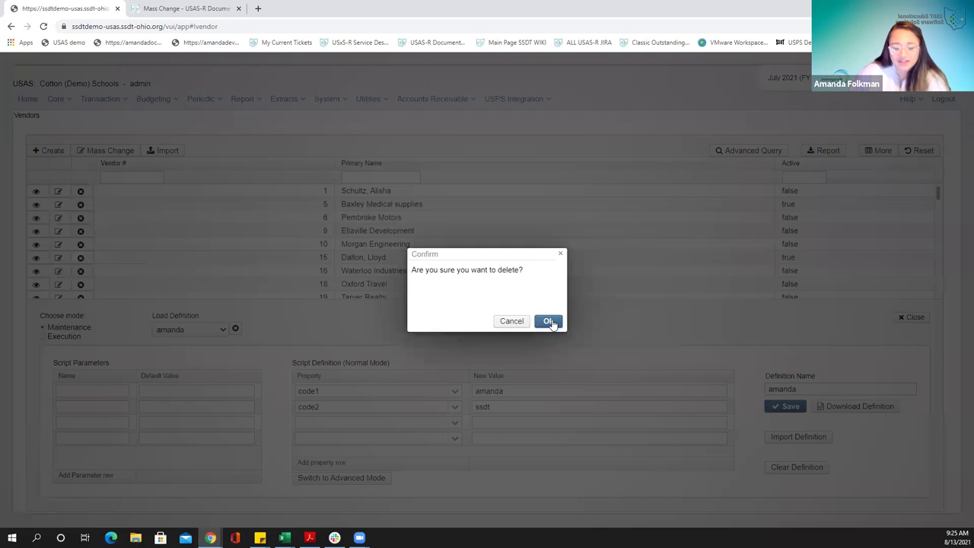
pyautogui.click(548, 322)
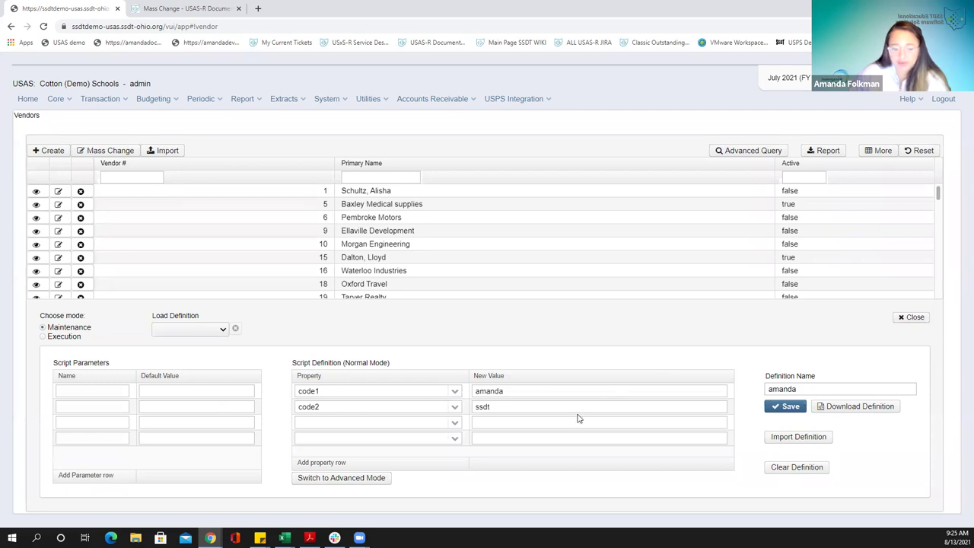
# - Clear the definition name, every property and every new value from the Mass Change form
pyautogui.click(788, 469)
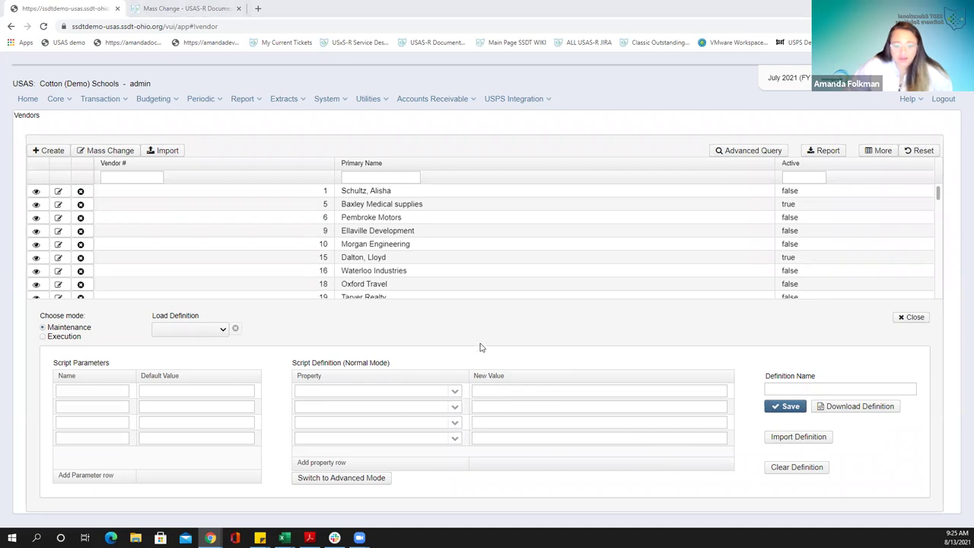
pyautogui.click(453, 393)
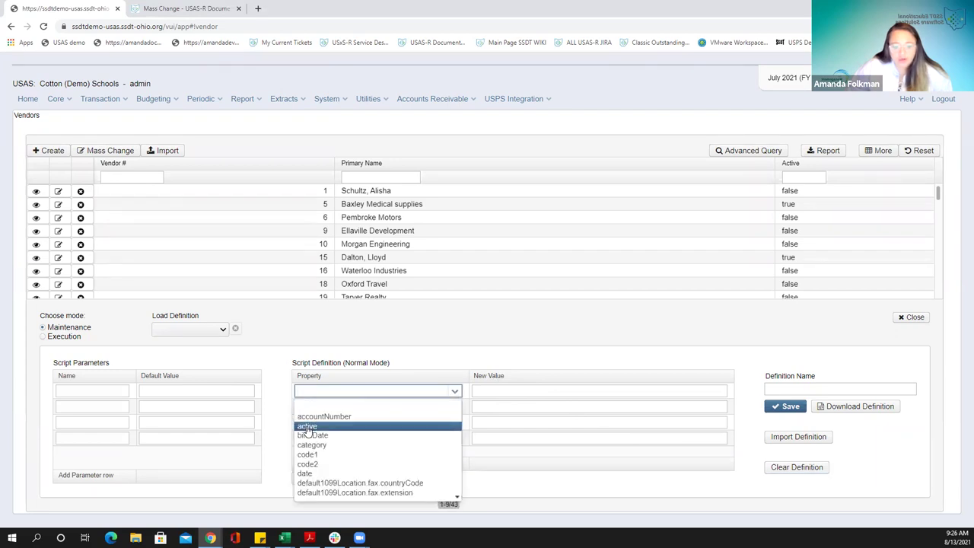
# - Set the first row's property to 'active' and briefly view the first vendor's full record
pyautogui.click(307, 427)
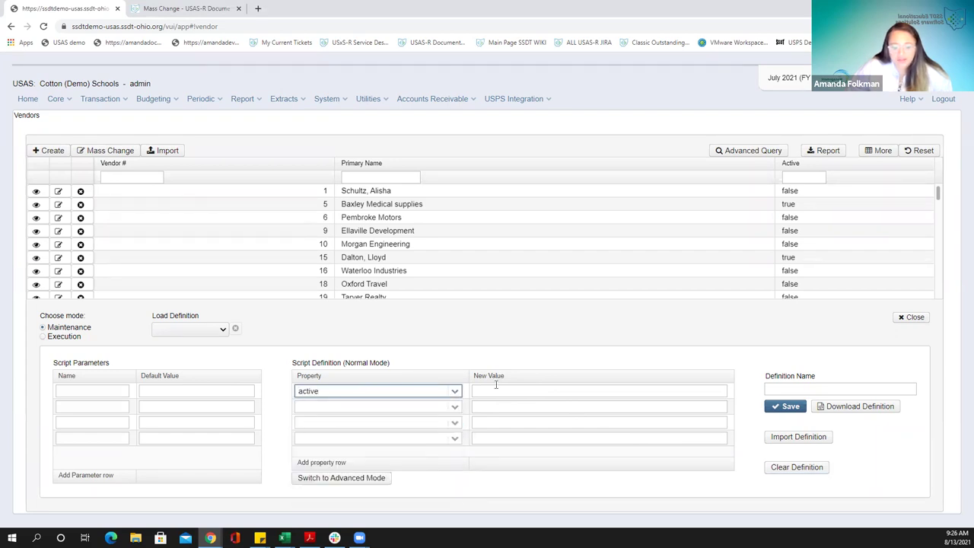
pyautogui.click(36, 190)
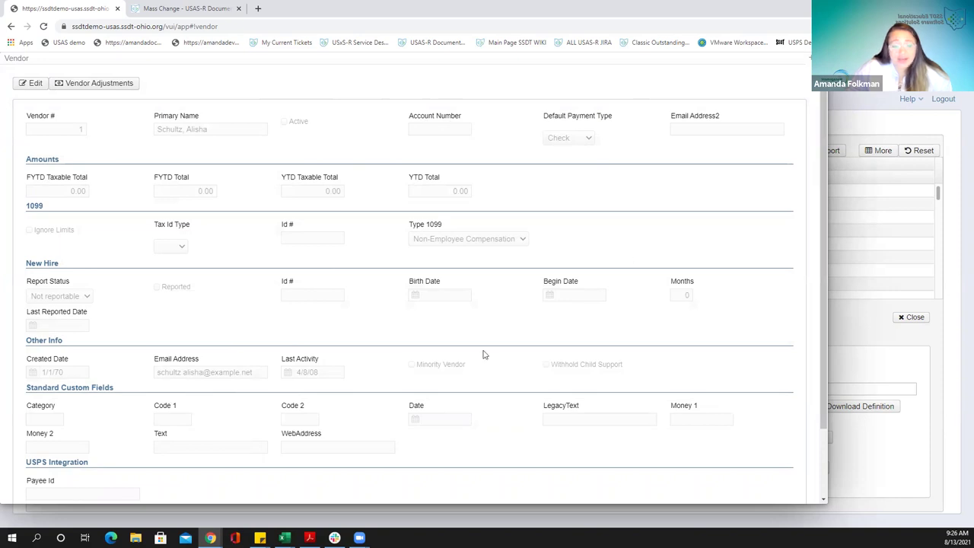
pyautogui.press('Escape')
pyautogui.click(491, 390)
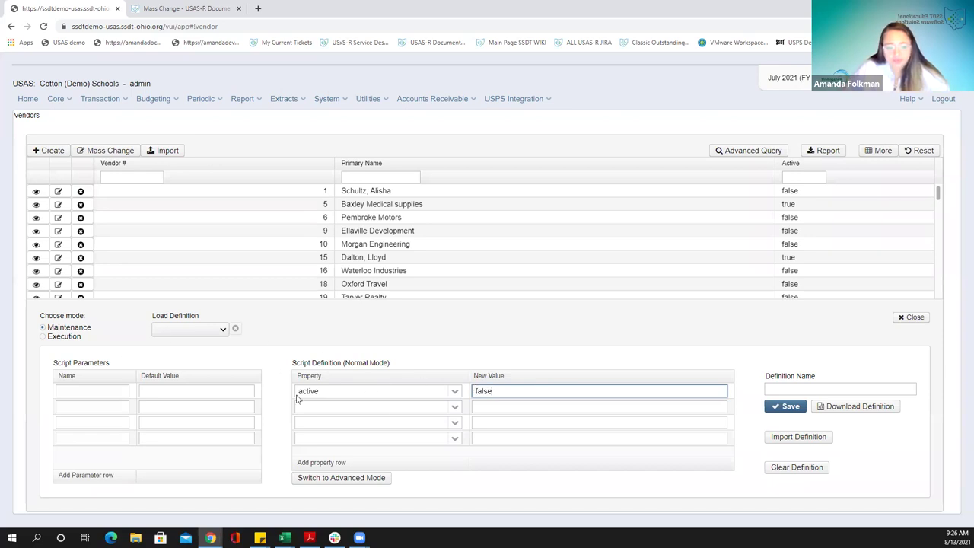
# - Save the definition as 'inactivate' and switch to Execution mode, targeting 8078 vendors
pyautogui.click(792, 388)
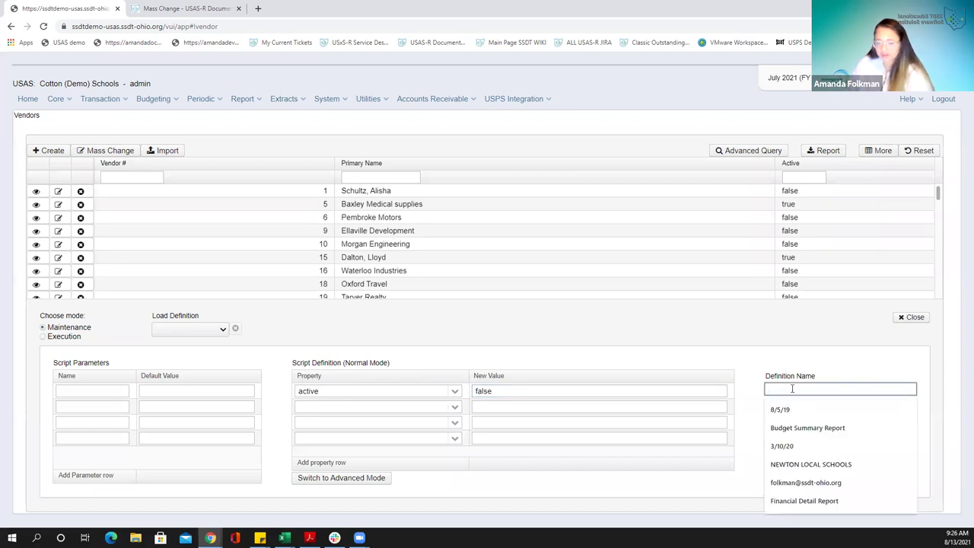
pyautogui.write('inactivate')
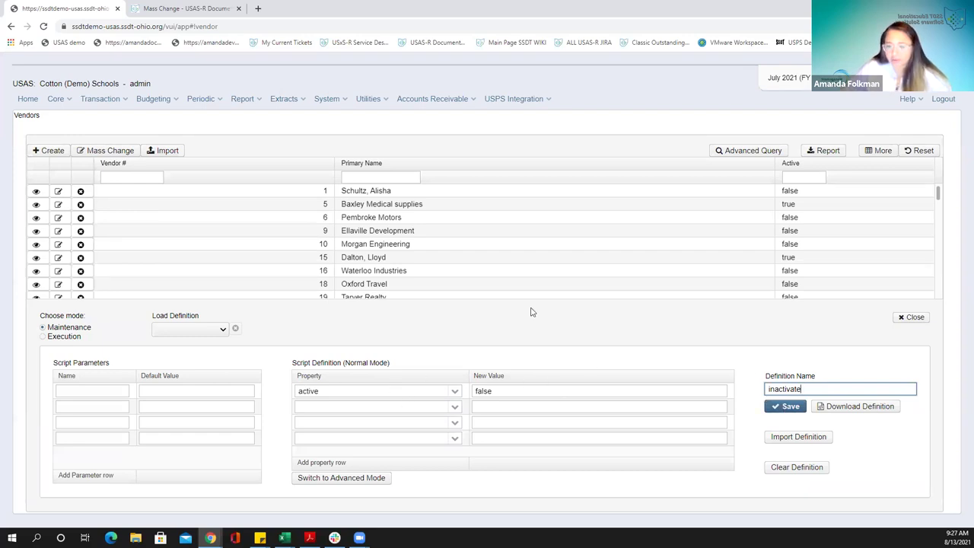
pyautogui.click(784, 409)
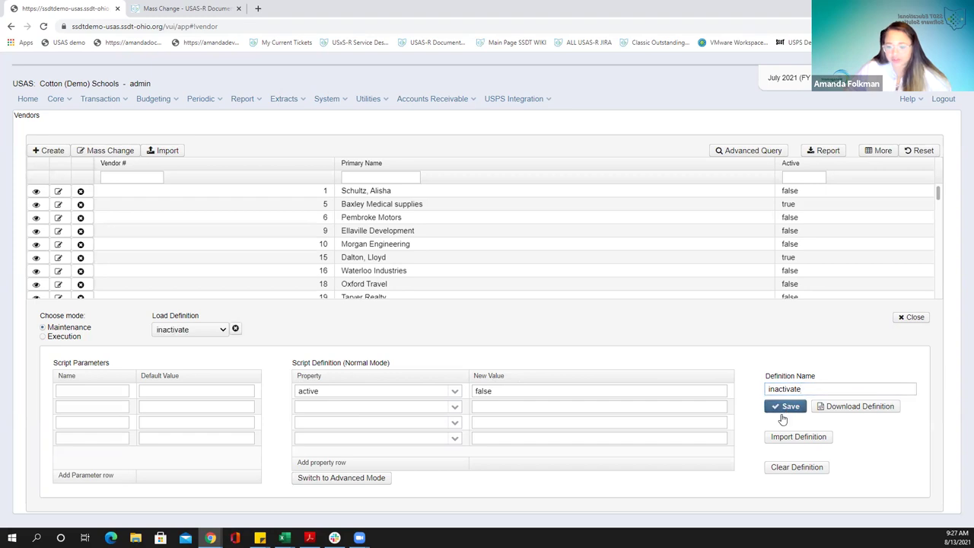
pyautogui.click(52, 339)
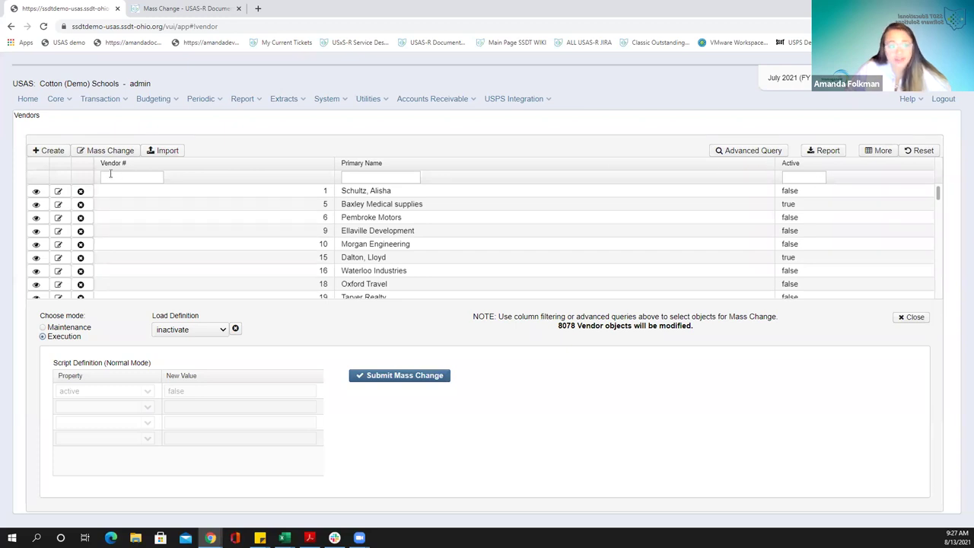
# - Filter vendors to numbers 100..200 that are active, narrowing the mass change to 22 vendors
pyautogui.click(128, 178)
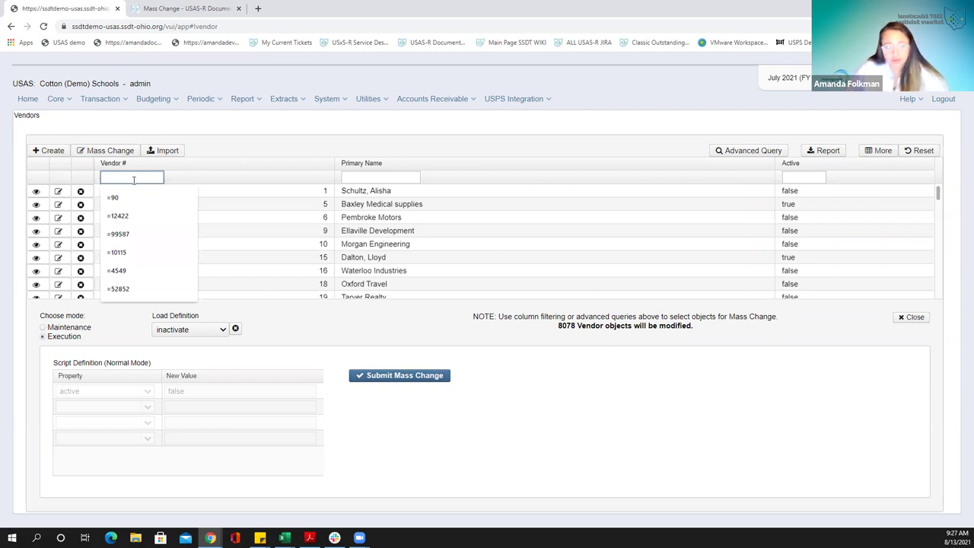
pyautogui.write('100..200')
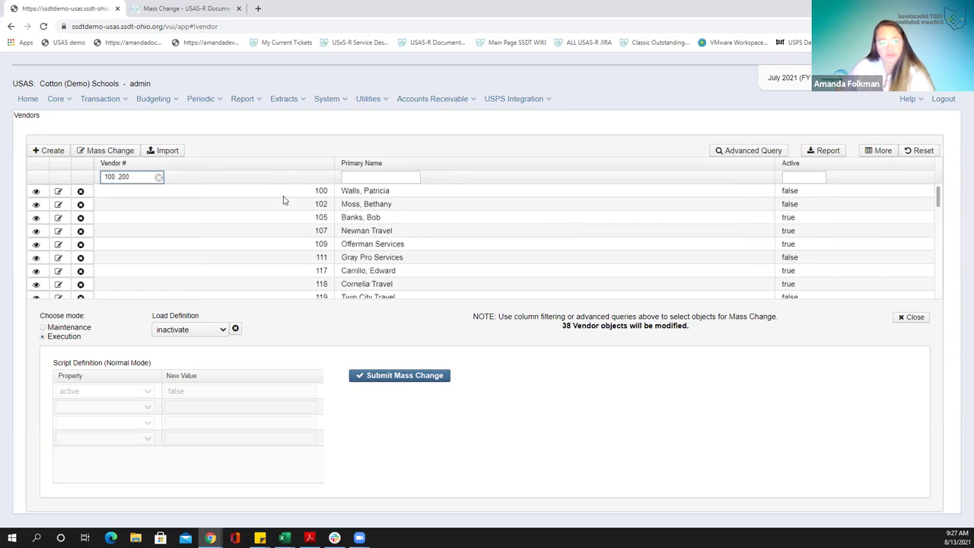
pyautogui.click(789, 176)
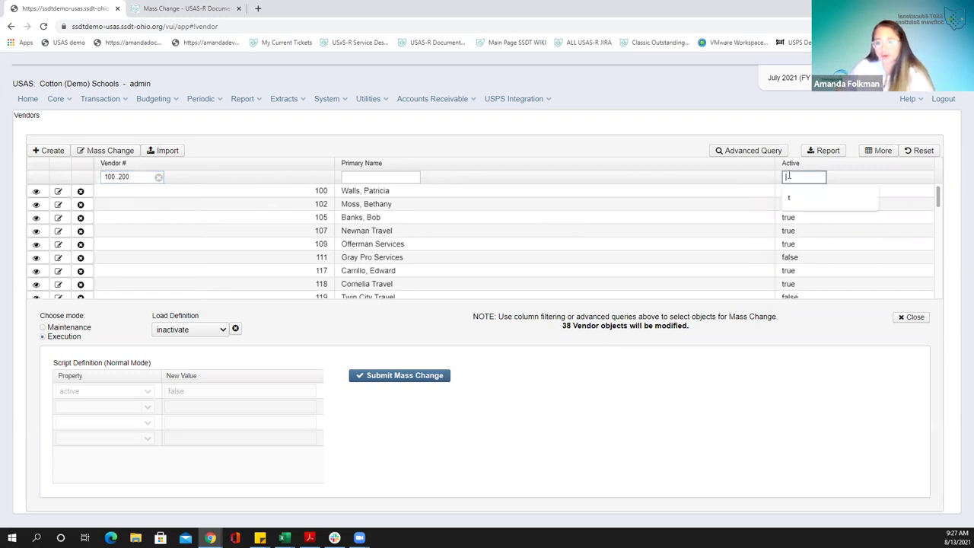
pyautogui.click(790, 198)
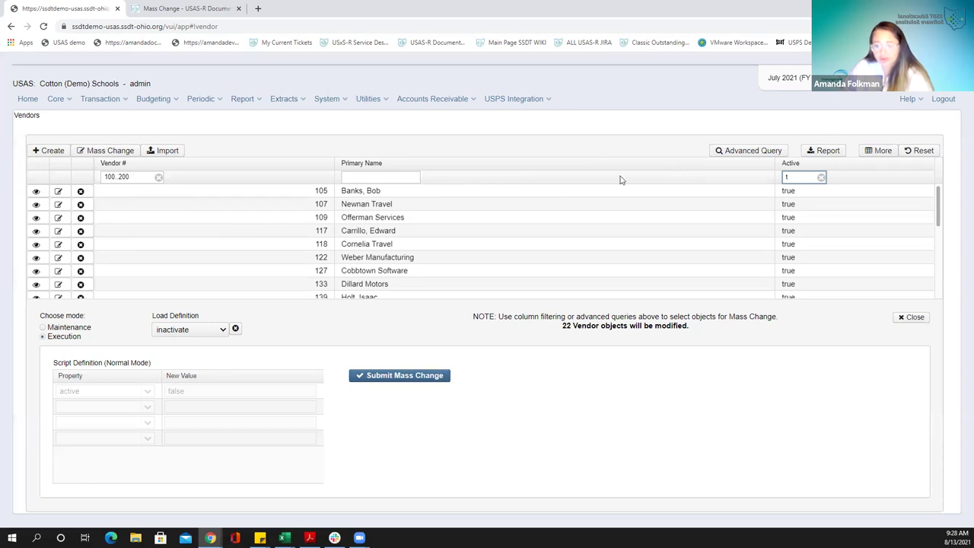
pyautogui.click(881, 151)
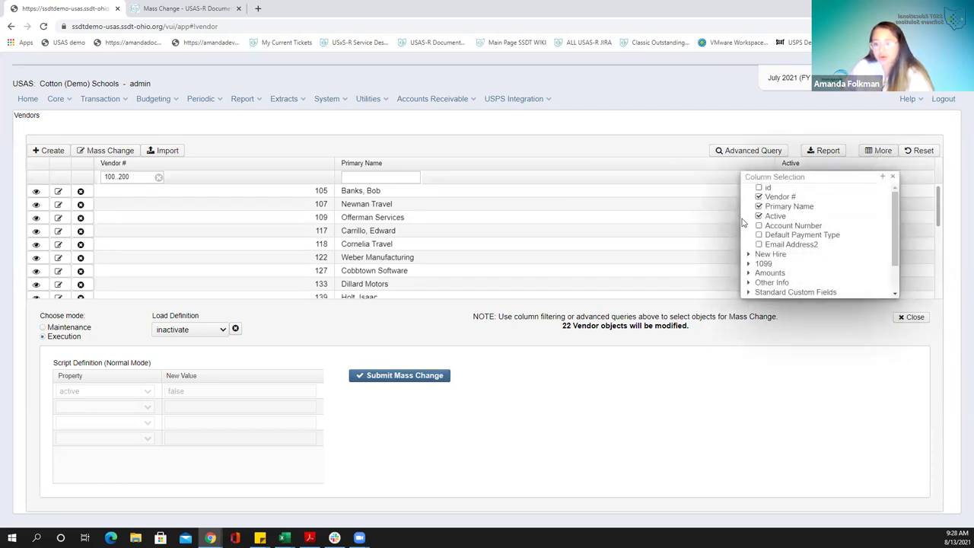
pyautogui.click(748, 283)
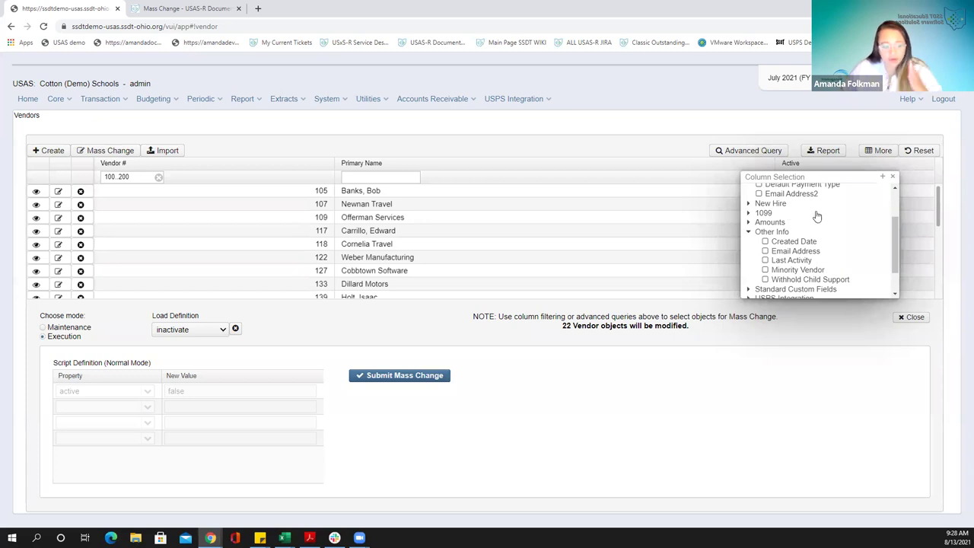
pyautogui.click(893, 178)
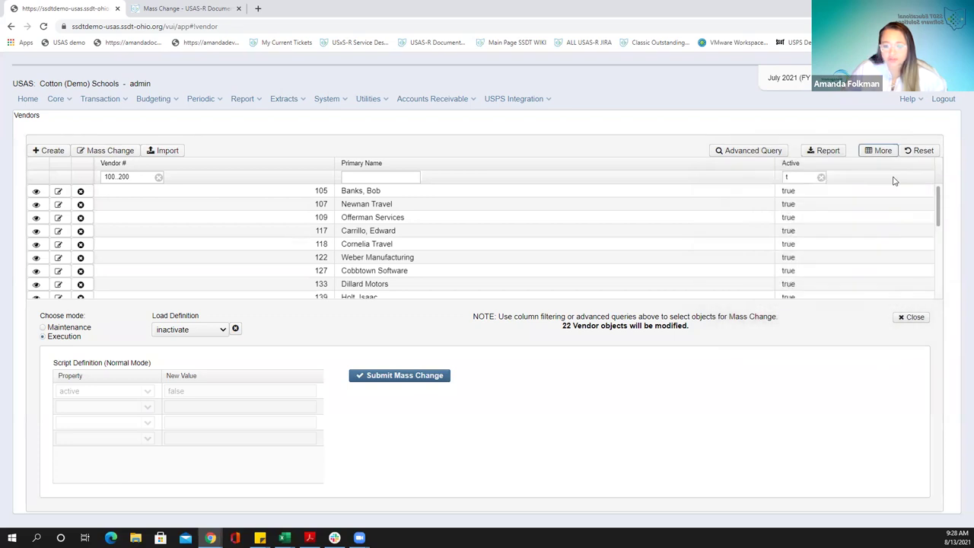
# - Run the inactivate mass change, then clear the Active filter to confirm vendors 100–200 show false
pyautogui.click(386, 385)
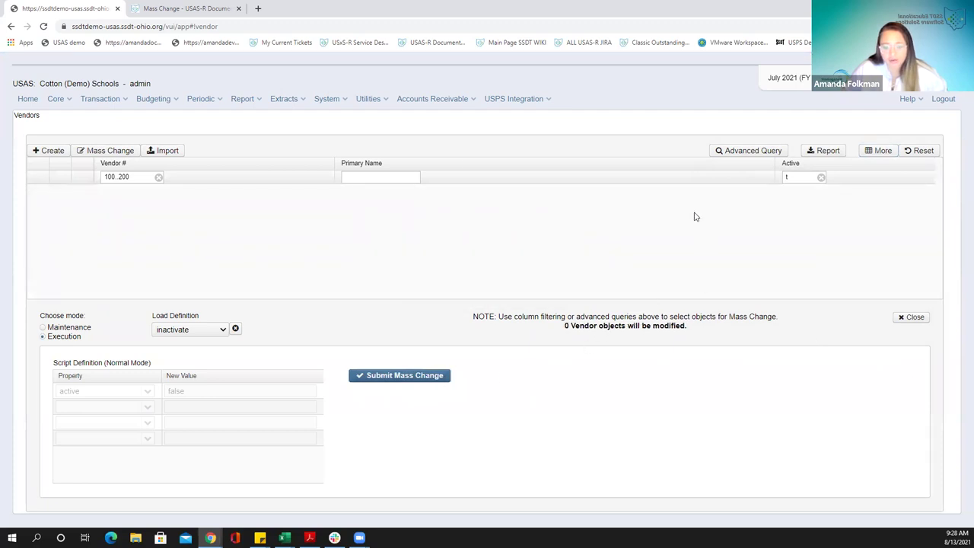
pyautogui.click(820, 177)
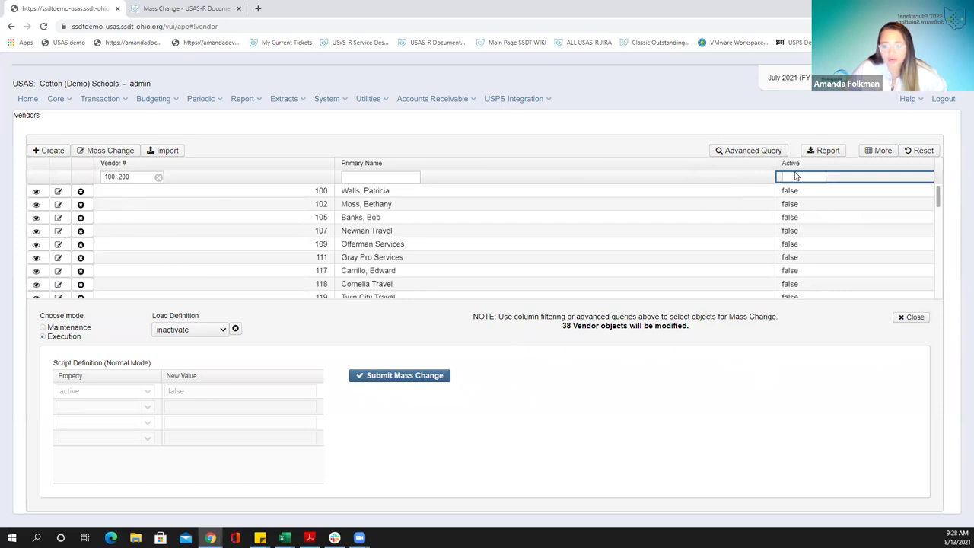
pyautogui.scroll(-6, 705, 207)
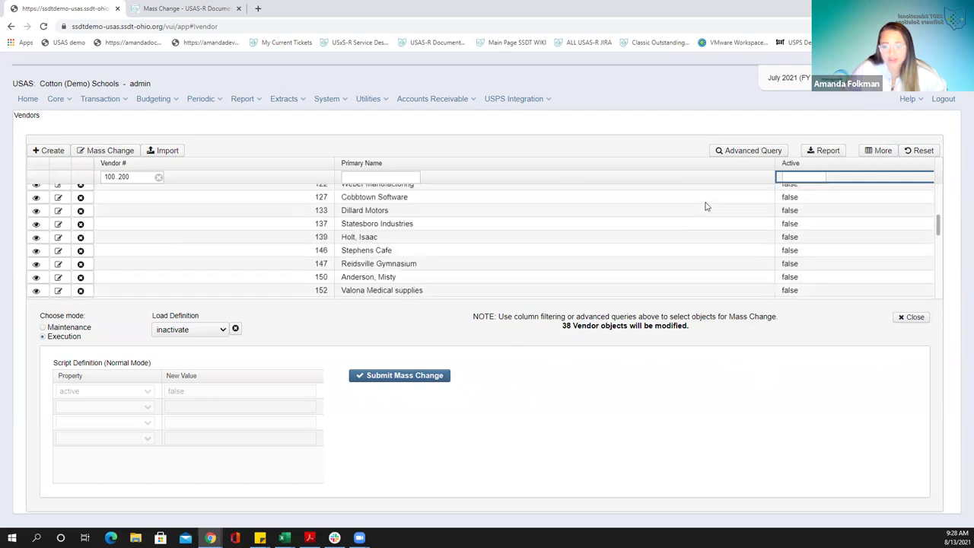
pyautogui.scroll(6, 700, 226)
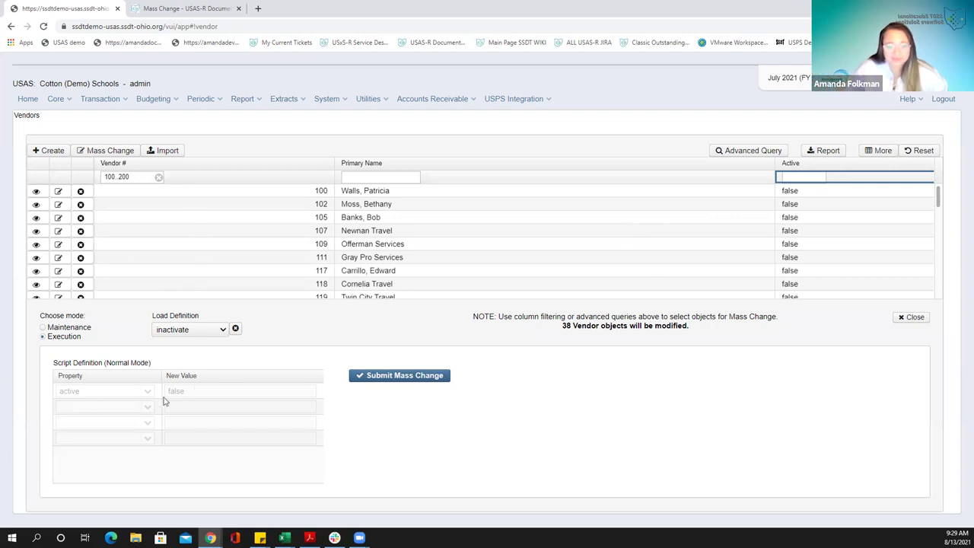
pyautogui.click(43, 328)
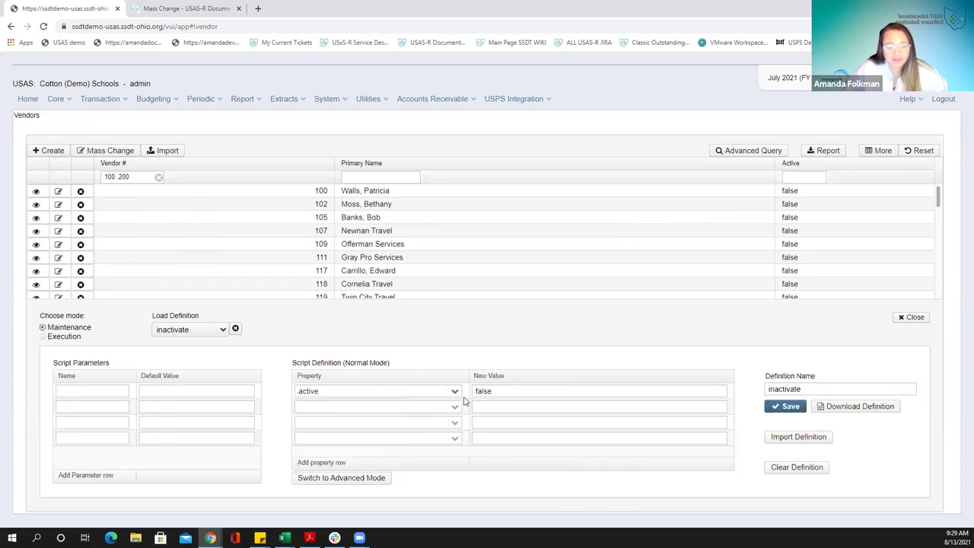
# - Change the first row's property from active to code1 and delete its 'false' new value
pyautogui.click(454, 391)
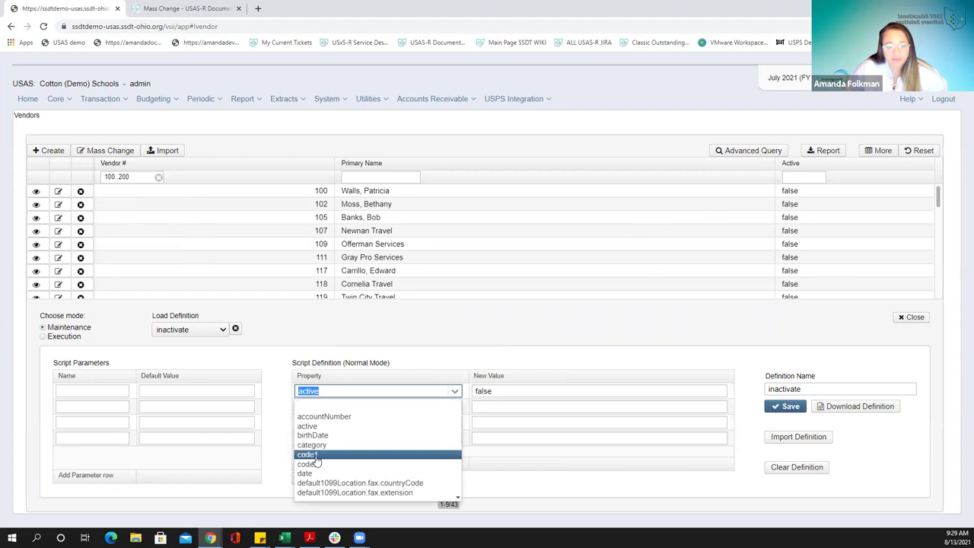
pyautogui.click(320, 454)
pyautogui.click(498, 391)
pyautogui.moveTo(497, 390); pyautogui.dragTo(473, 390)
pyautogui.press('BackSpace')
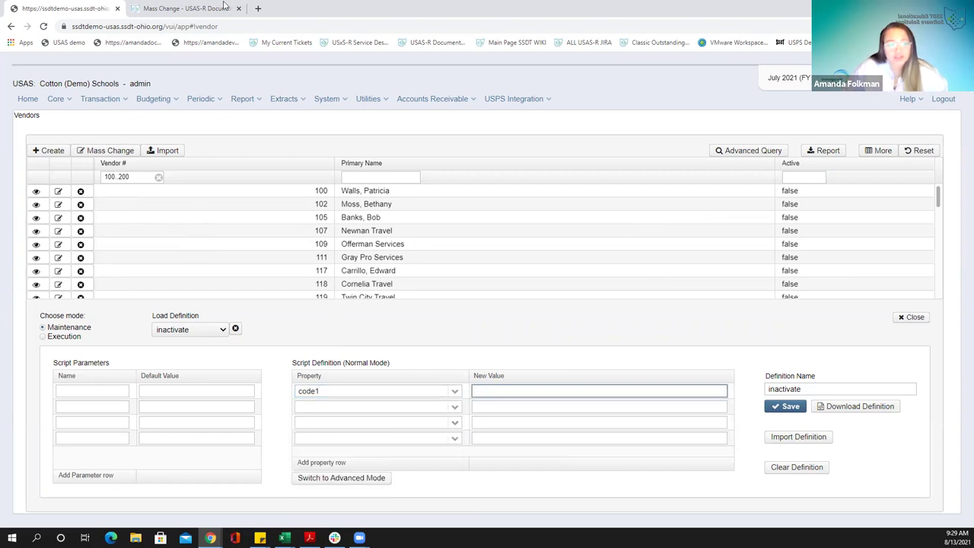
# - In the wiki's Script Definition table, highlight the Boolean true/false and quoted Text value formats
pyautogui.click(144, 10)
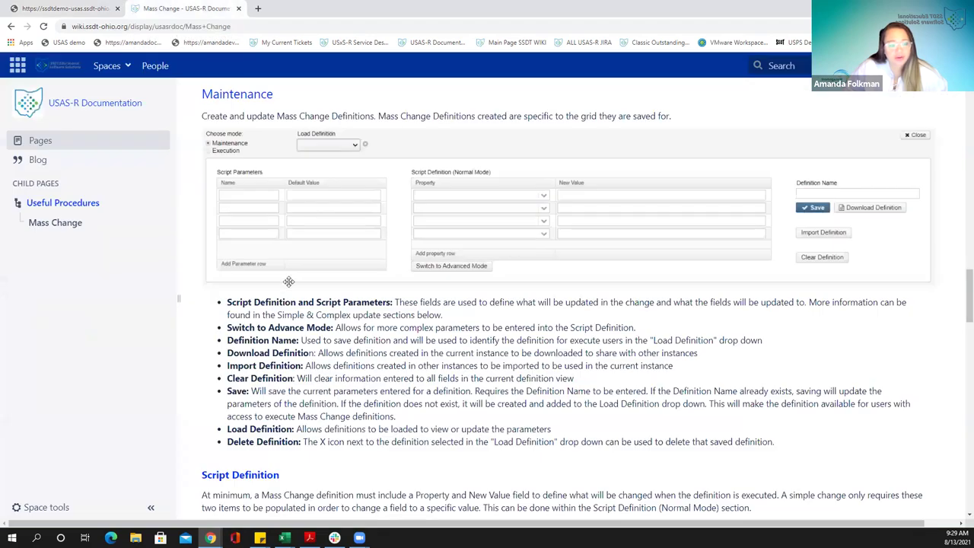
pyautogui.scroll(-3, 289, 281)
pyautogui.scroll(-2, 292, 282)
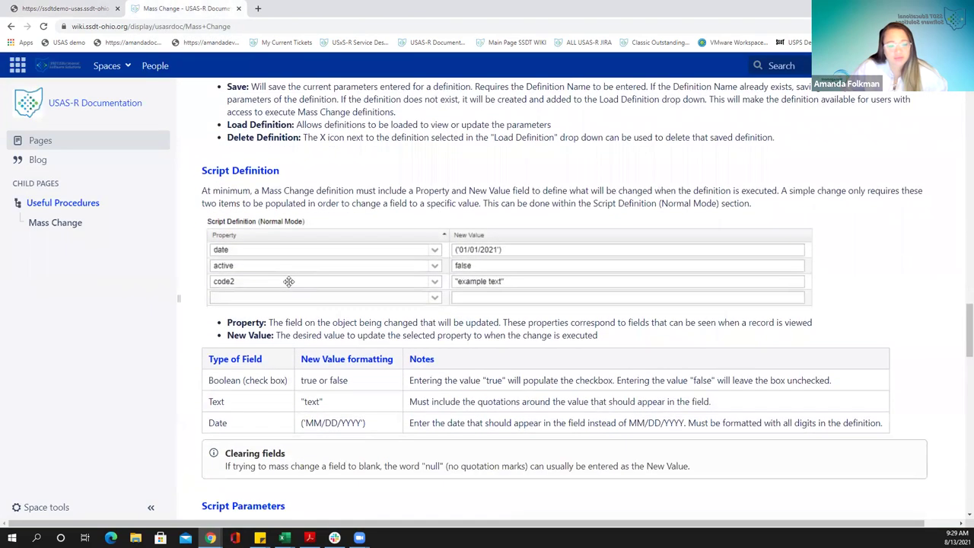
pyautogui.moveTo(208, 380); pyautogui.dragTo(292, 382)
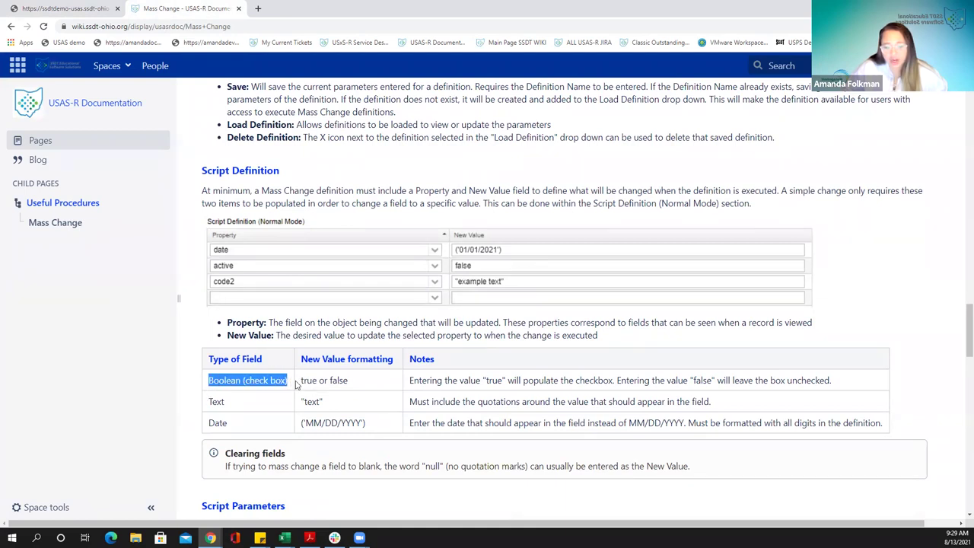
pyautogui.moveTo(300, 382); pyautogui.dragTo(355, 382)
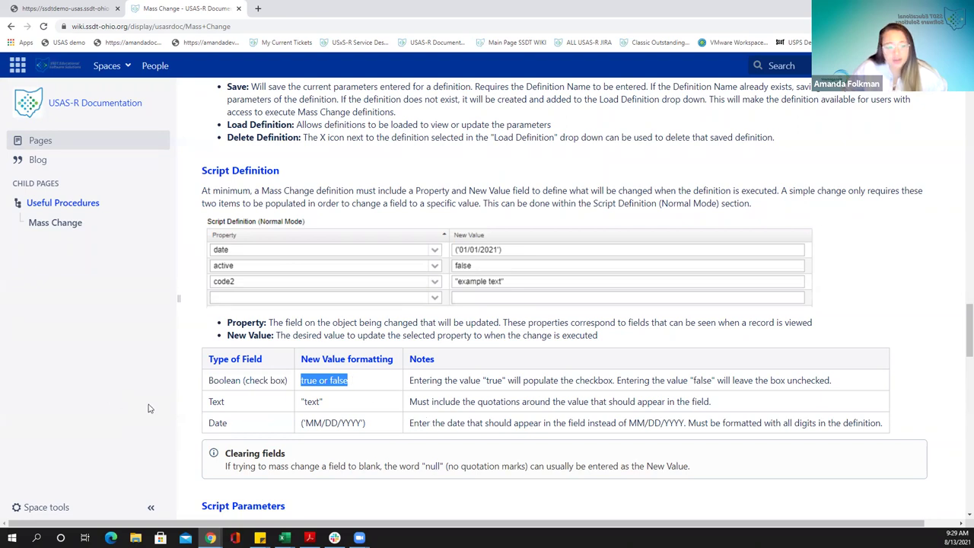
pyautogui.moveTo(209, 401); pyautogui.dragTo(238, 405)
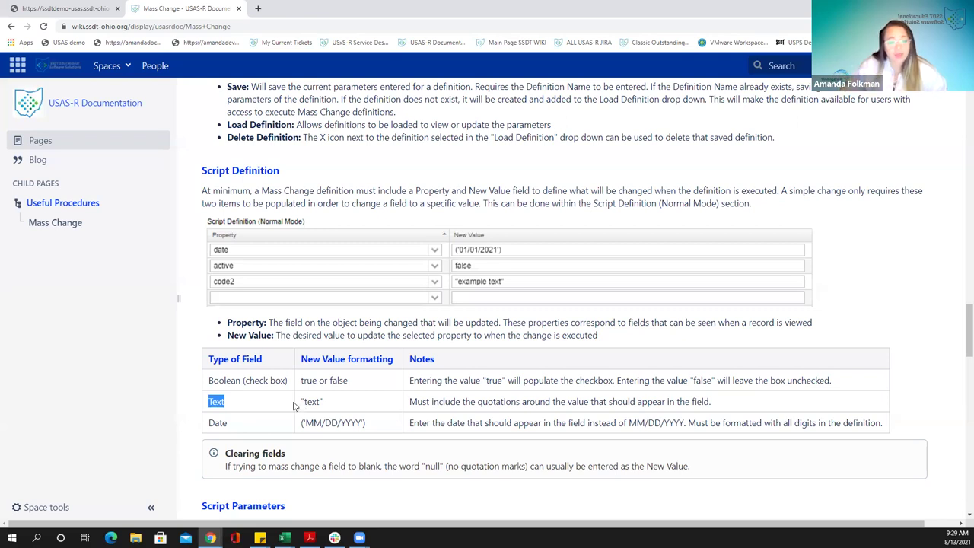
pyautogui.moveTo(302, 401); pyautogui.dragTo(327, 402)
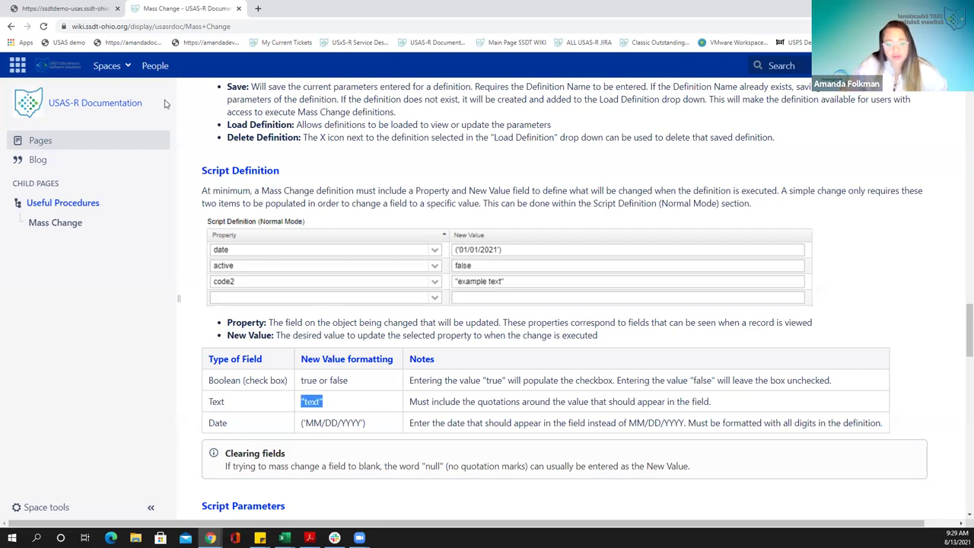
pyautogui.click(61, 8)
# - Set New Value to "amanda" and save the definition under the new name 'amanda'
pyautogui.write('"amanda"')
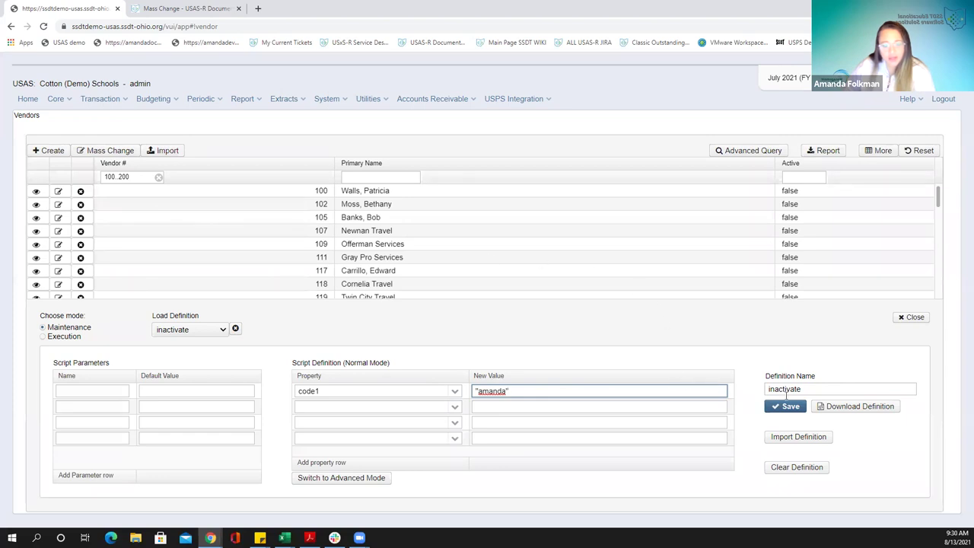
pyautogui.doubleClick(807, 387)
pyautogui.write('amanda')
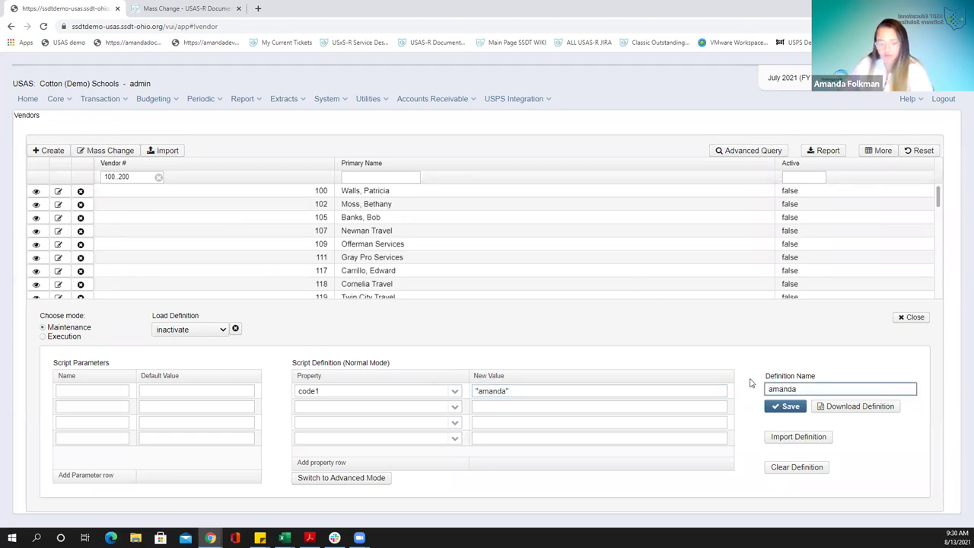
pyautogui.click(784, 408)
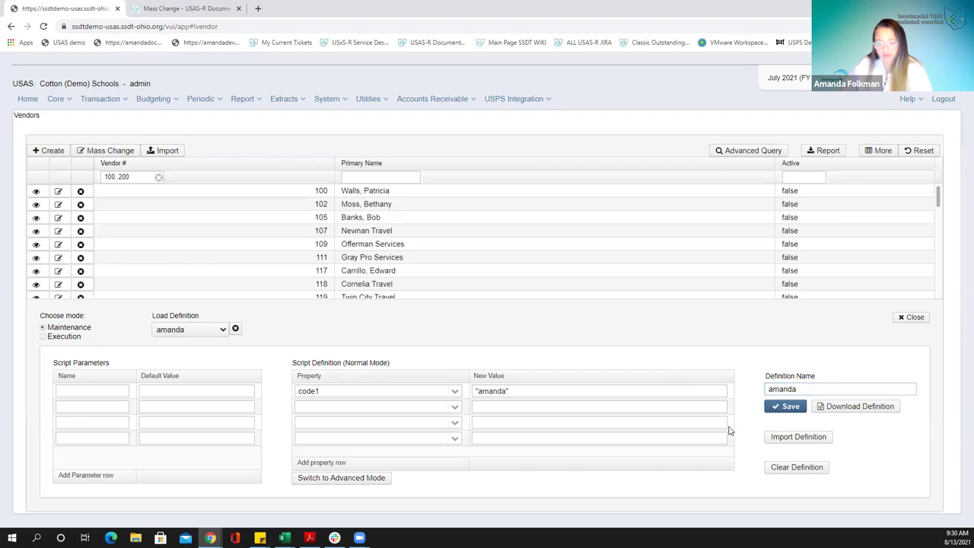
# - Run the mass change on vendors 100..110 in Execution mode and view vendor 100's record
pyautogui.click(43, 336)
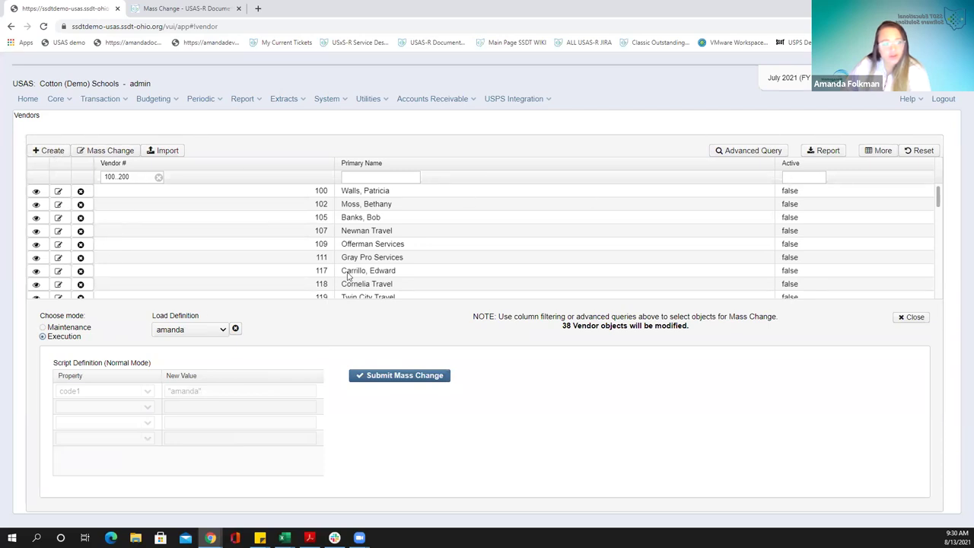
pyautogui.doubleClick(123, 176)
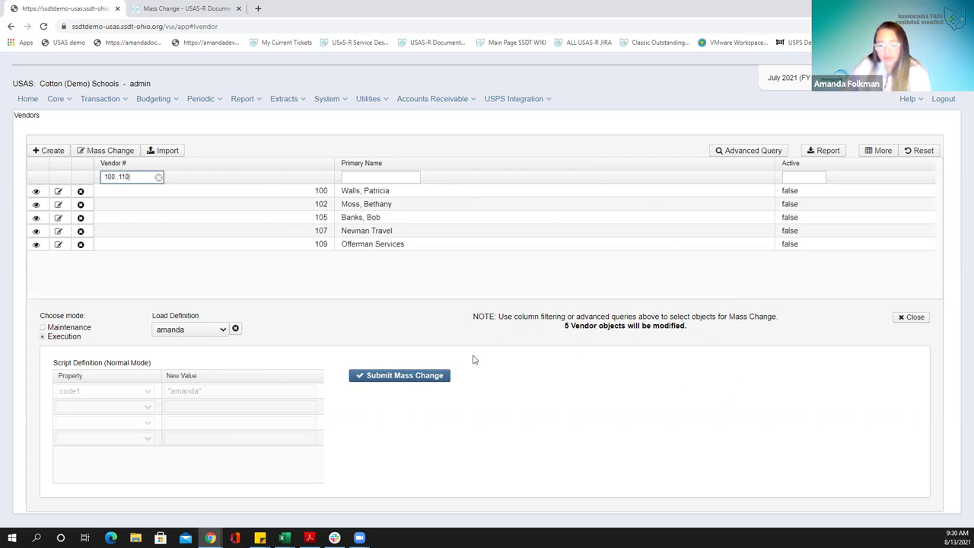
pyautogui.click(391, 375)
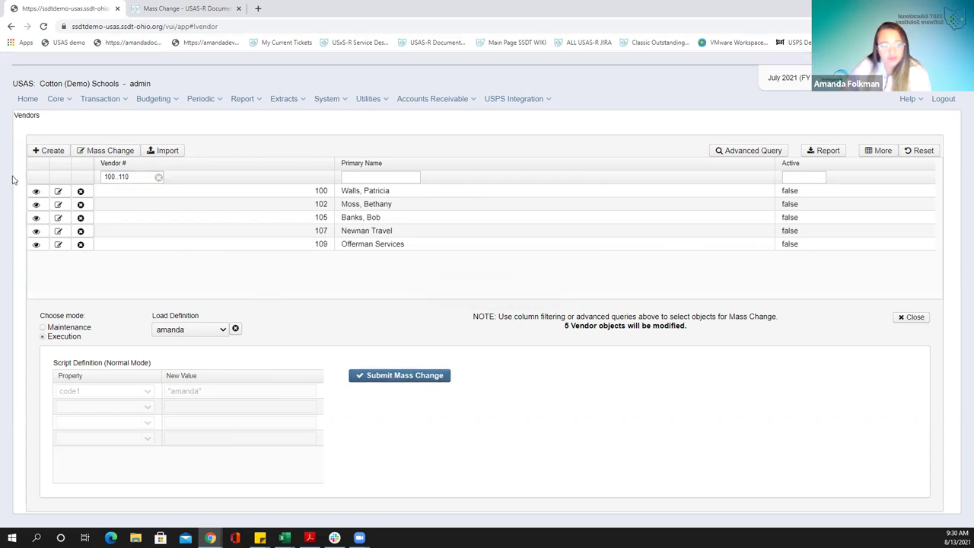
pyautogui.click(36, 192)
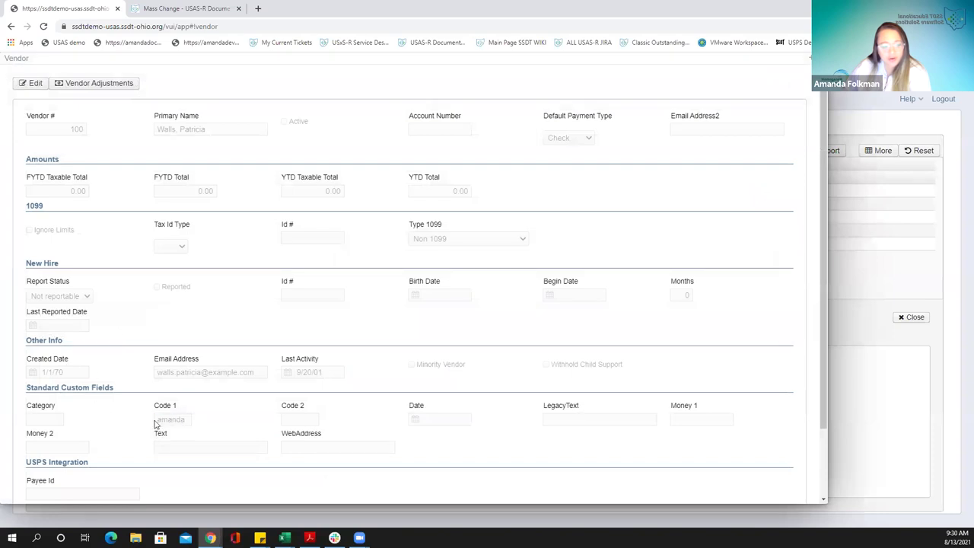
# - Check vendor 100's Code 1 value, close its details, and open the first row's Property list
pyautogui.moveTo(155, 421); pyautogui.dragTo(190, 424)
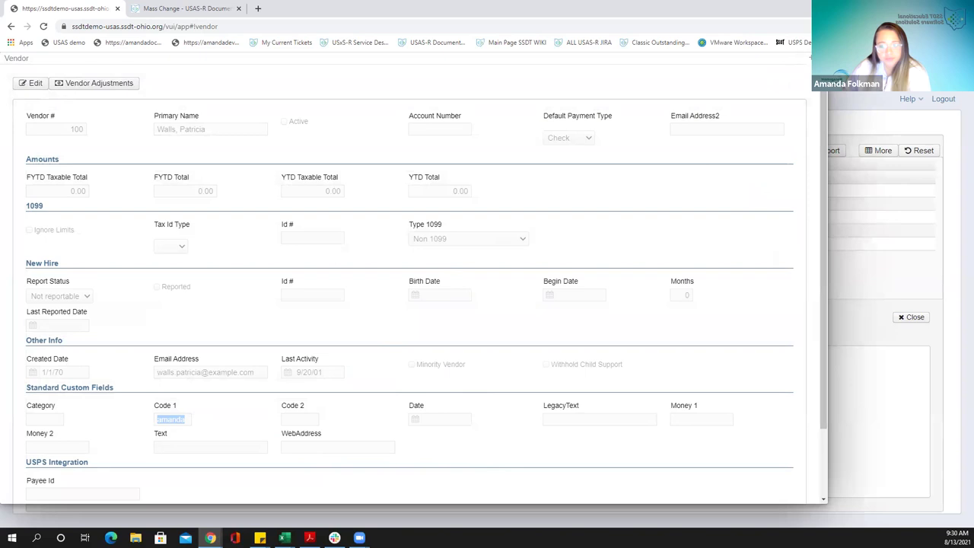
pyautogui.press('Escape')
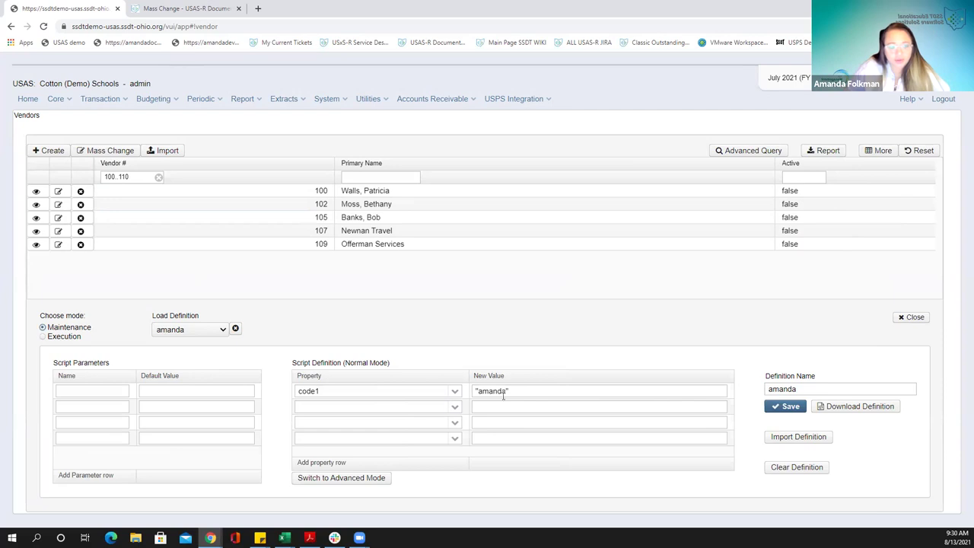
pyautogui.click(35, 191)
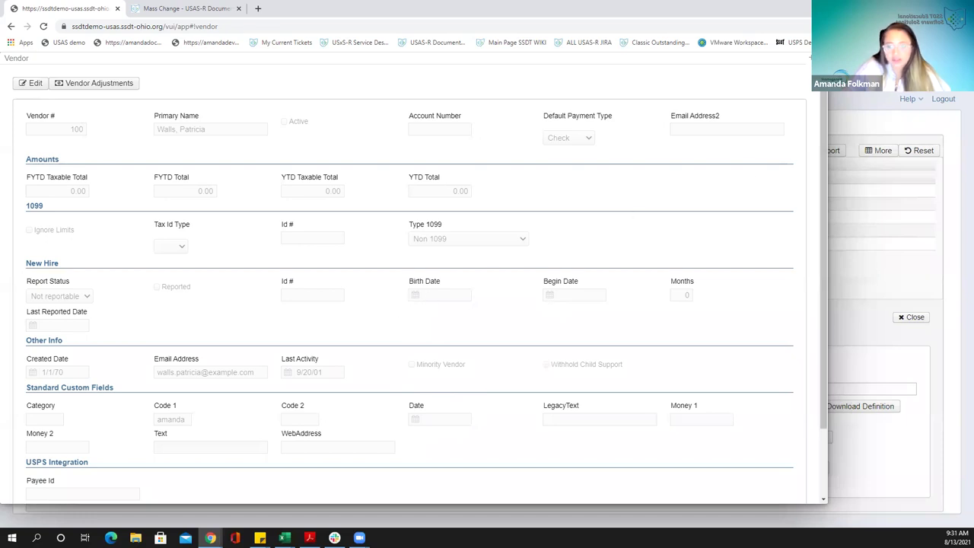
pyautogui.press('Escape')
pyautogui.click(454, 391)
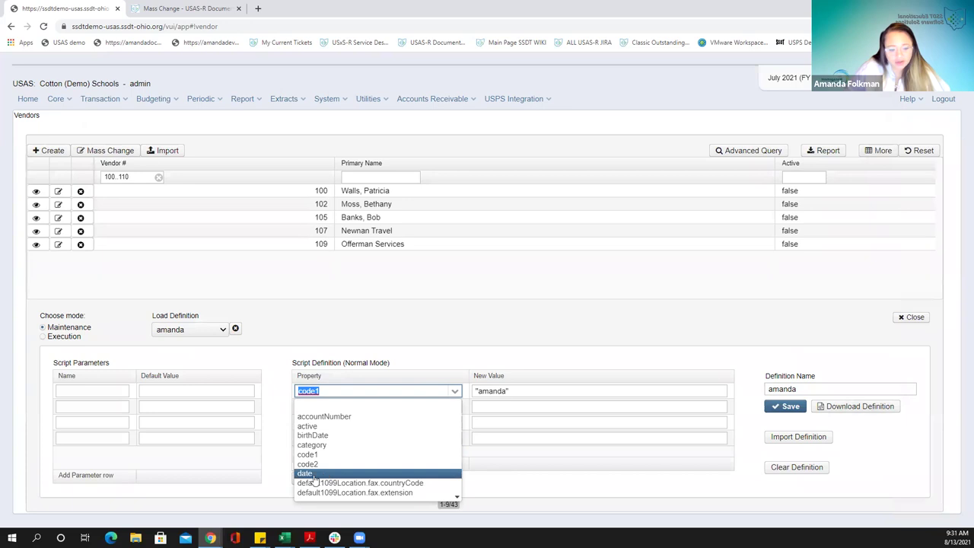
# - Set the first row's property to date and clear the old New Value text
pyautogui.click(316, 474)
pyautogui.press('Tab')
pyautogui.press('BackSpace')
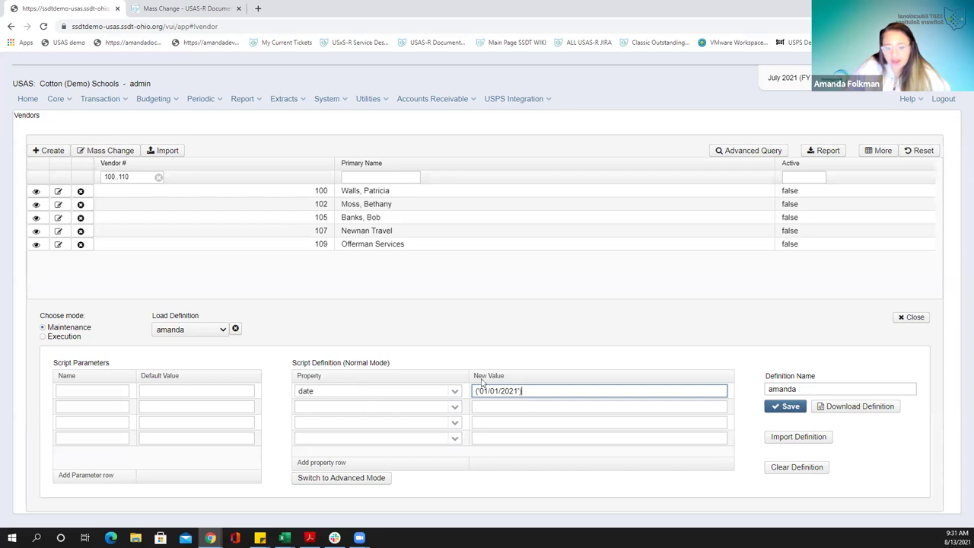
pyautogui.click(176, 10)
pyautogui.tripleClick(339, 424)
pyautogui.click(389, 427)
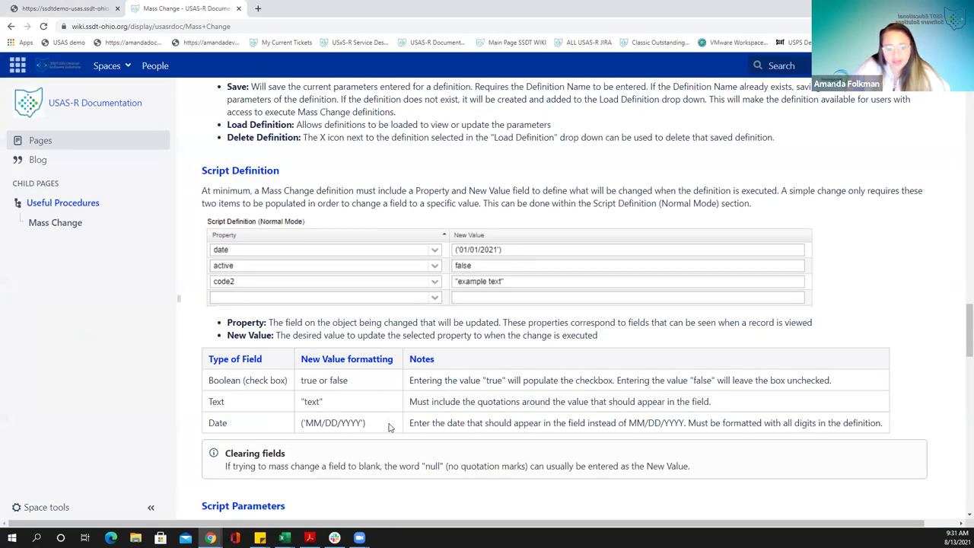
pyautogui.moveTo(308, 425); pyautogui.dragTo(337, 426)
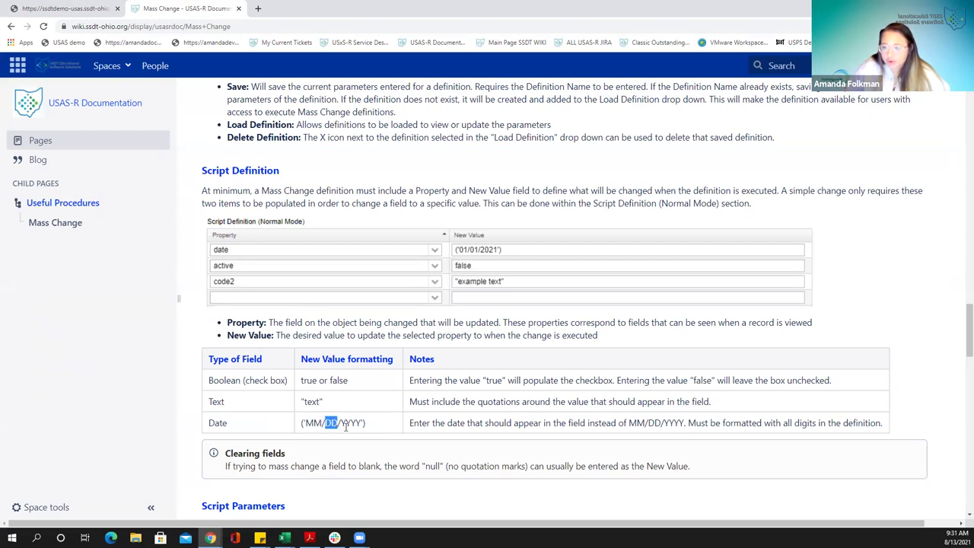
pyautogui.click(77, 11)
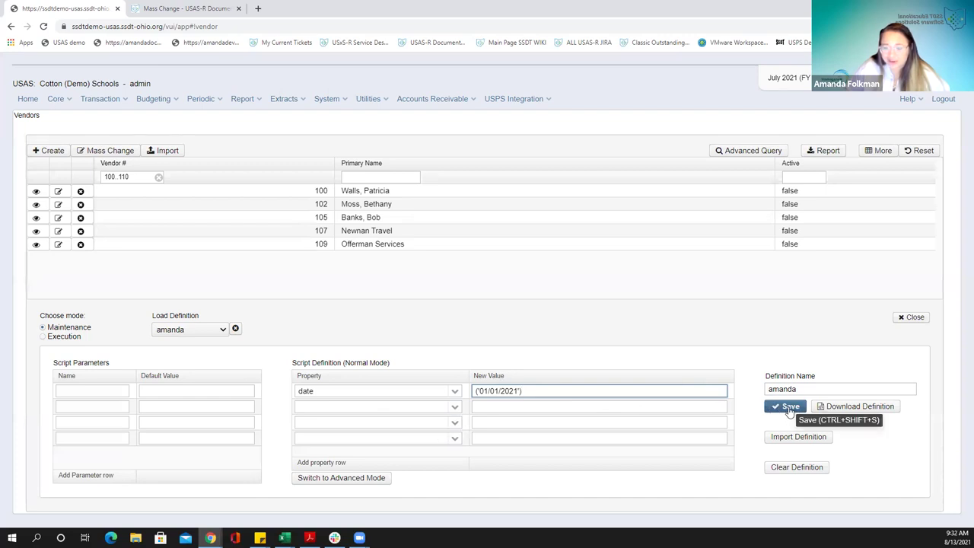
# - Save the date change, run it on the five vendors, and view vendor 100's record
pyautogui.click(784, 409)
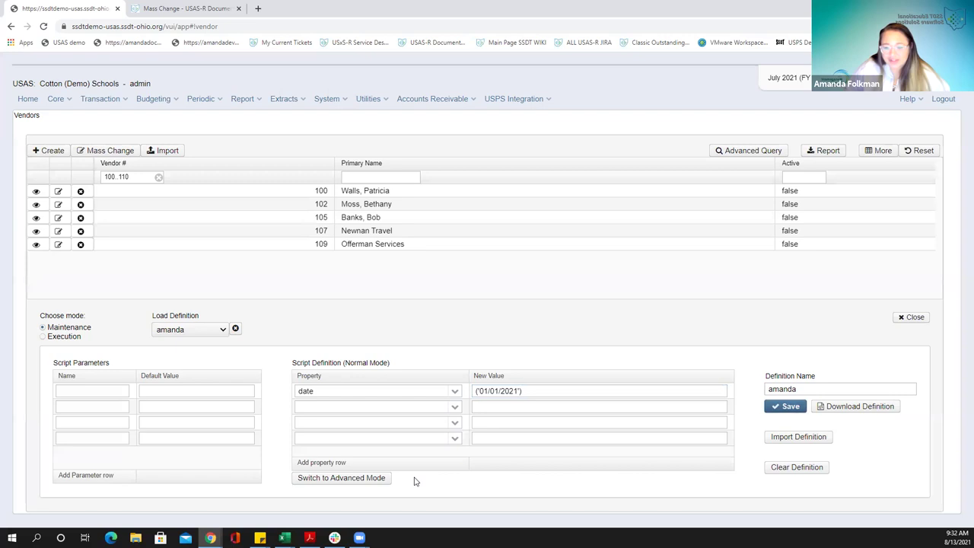
pyautogui.click(42, 336)
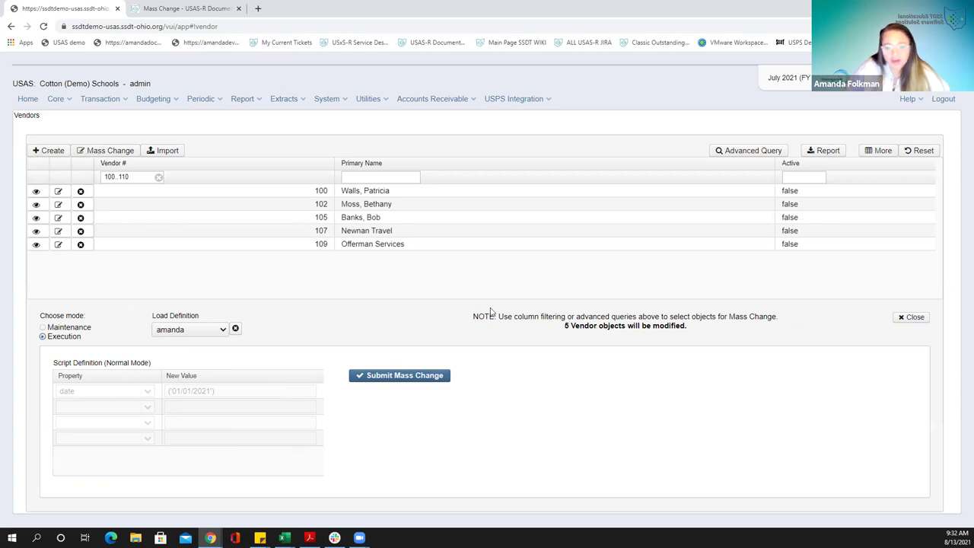
pyautogui.click(386, 376)
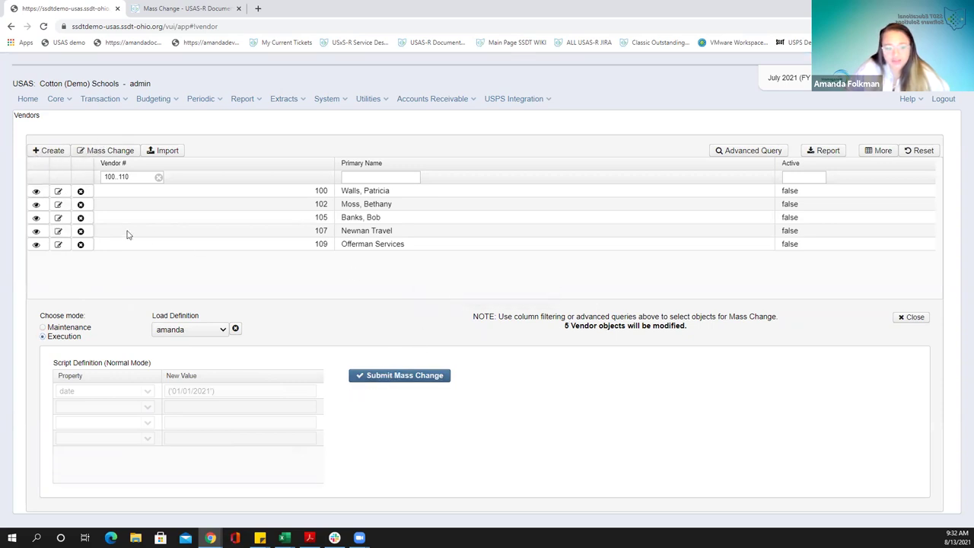
pyautogui.click(35, 191)
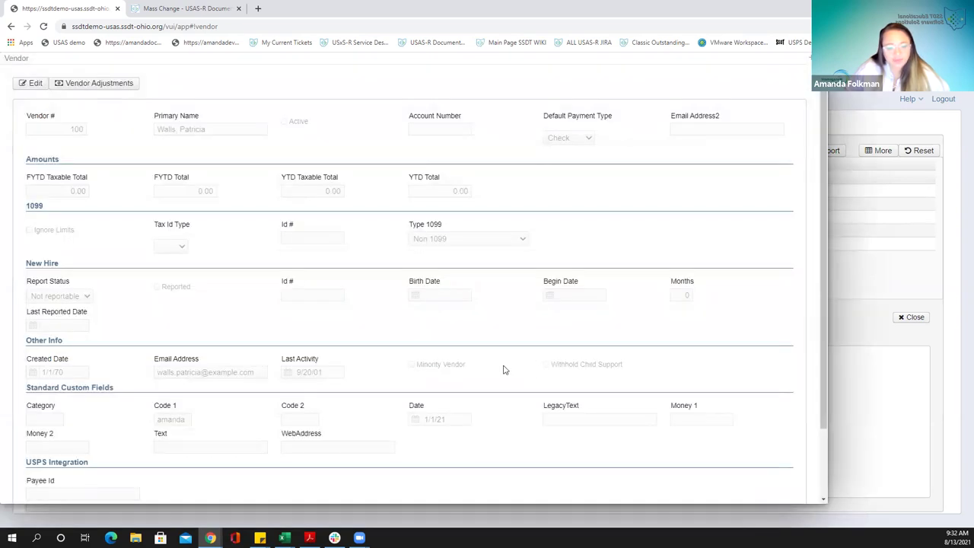
# - Confirm vendor 100's Date reads 1/1/21, then close its details
pyautogui.moveTo(424, 423); pyautogui.dragTo(456, 424)
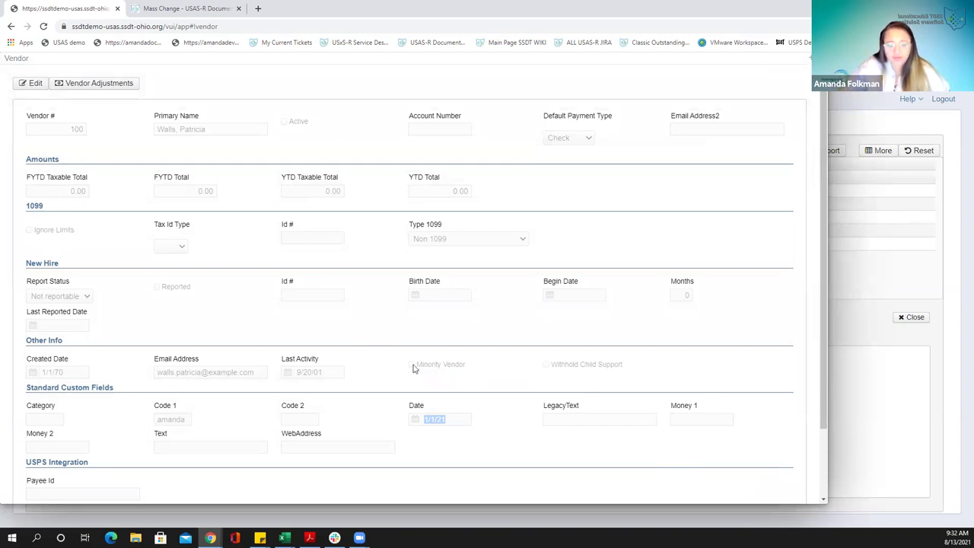
pyautogui.click(438, 431)
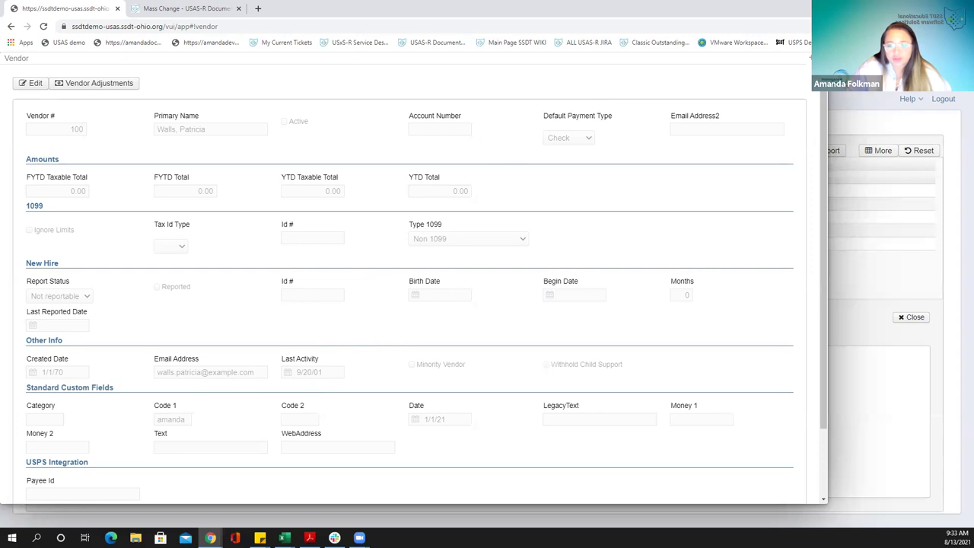
pyautogui.press('Escape')
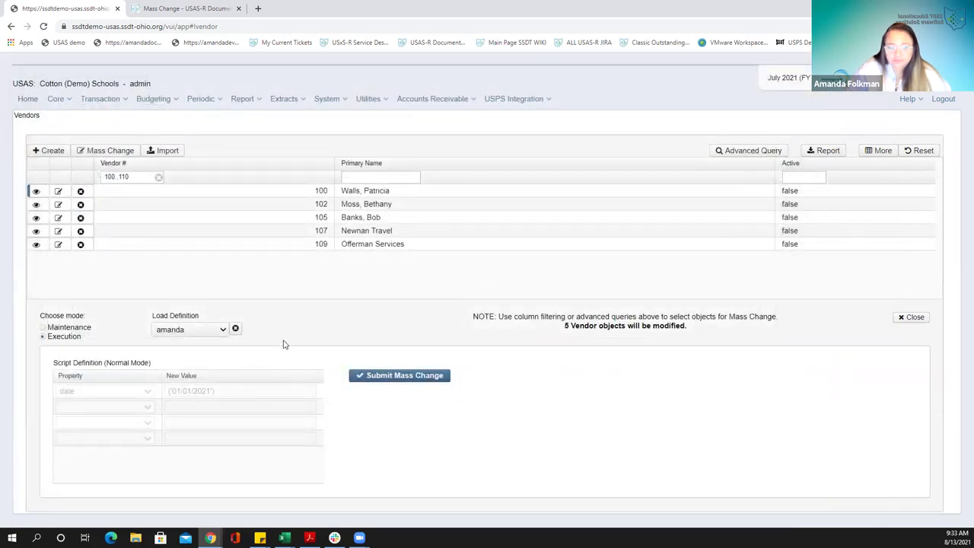
# - Switch between Maintenance and Execution, ending in Maintenance to edit the 'amanda' definition
pyautogui.click(41, 327)
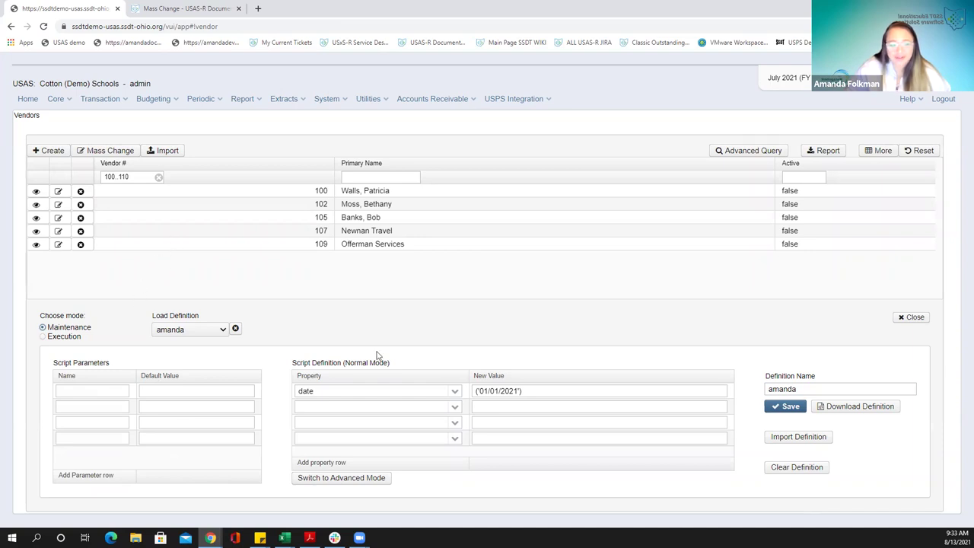
pyautogui.click(64, 336)
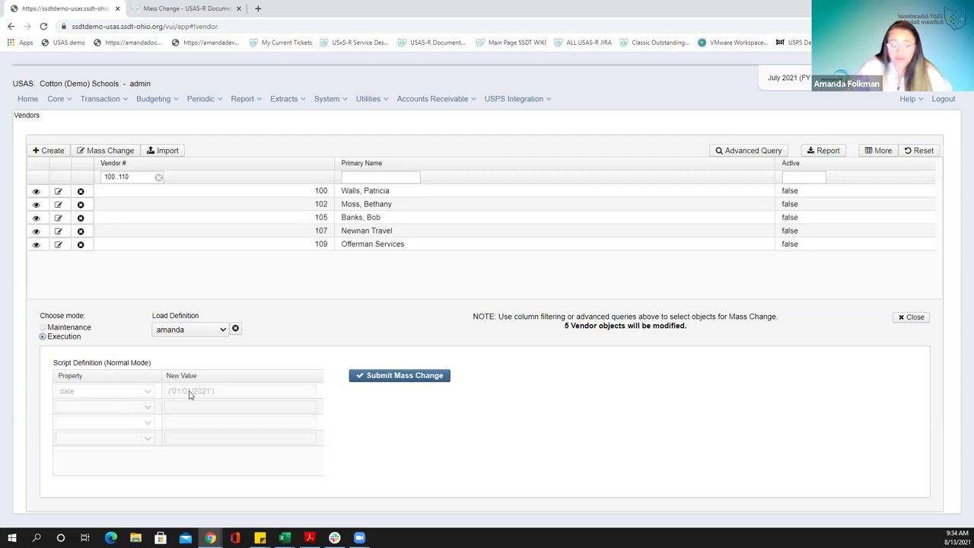
pyautogui.click(44, 327)
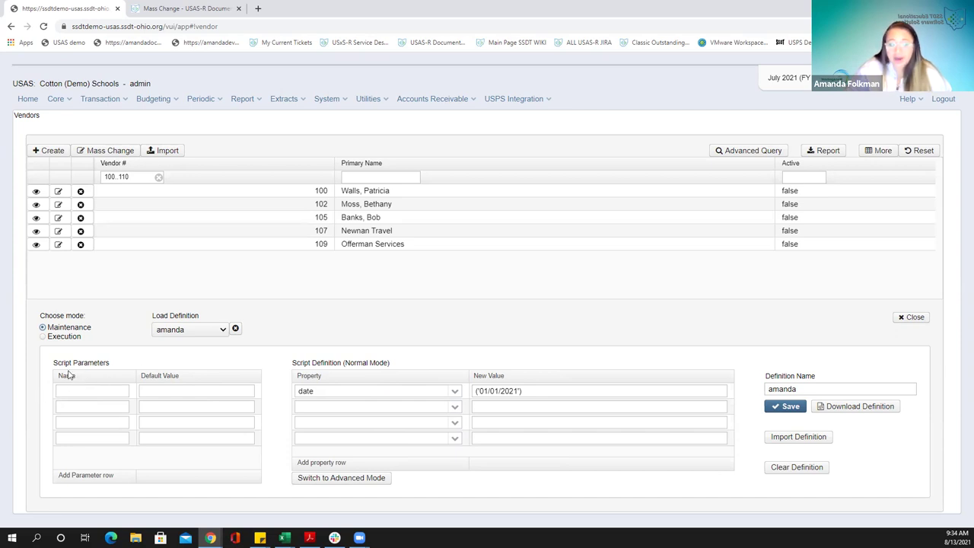
# - Add a script parameter named enterDate
pyautogui.click(88, 390)
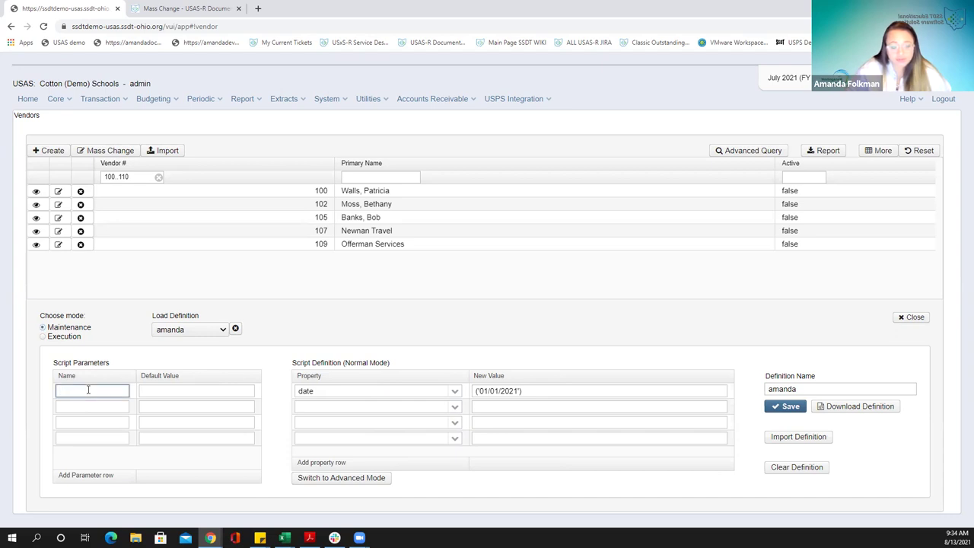
pyautogui.write('en')
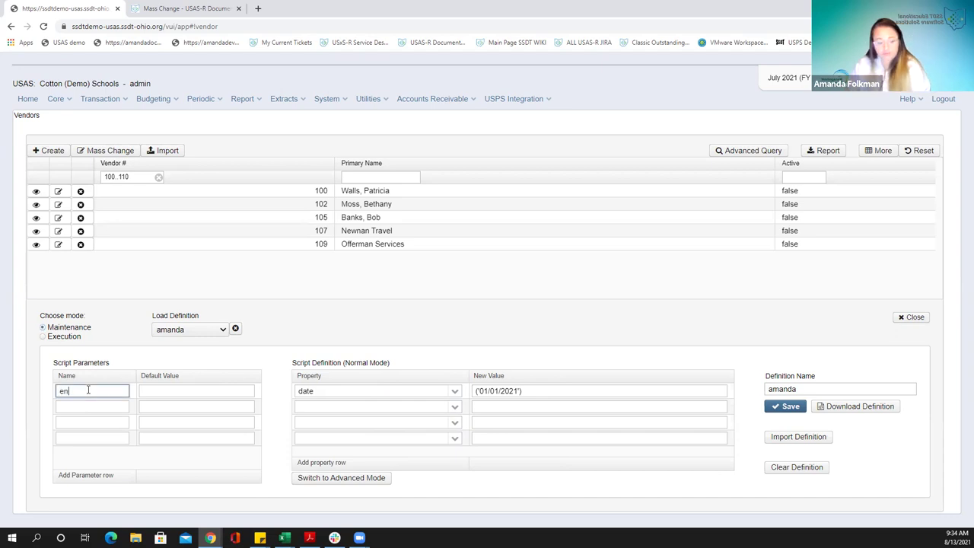
pyautogui.write('terDate')
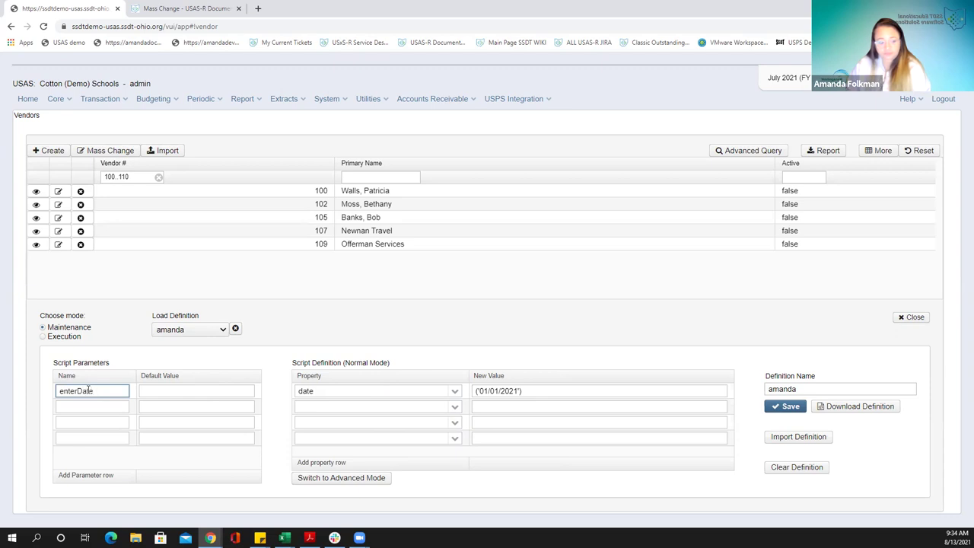
pyautogui.press('Tab')
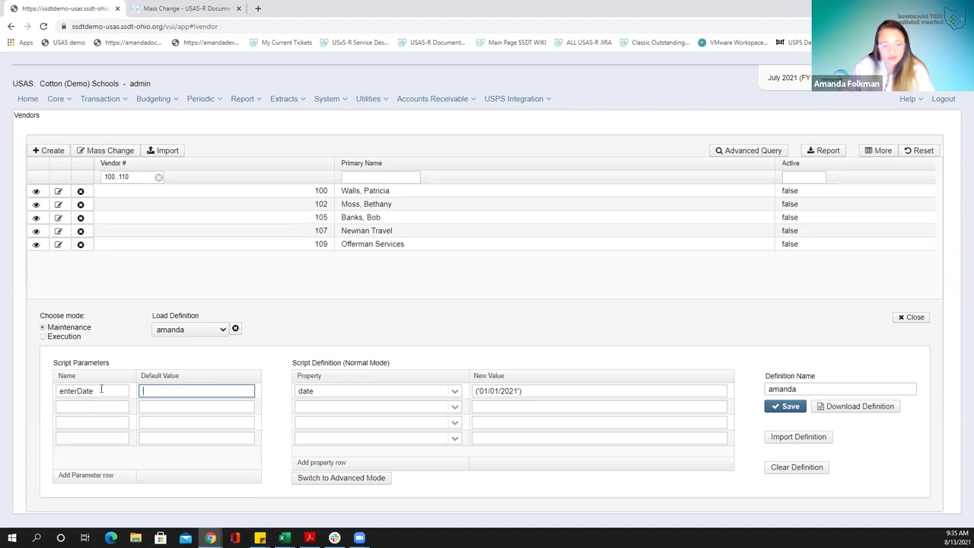
# - Replace the date property's fixed ('01/01/2021') value with enterDate
pyautogui.click(514, 388)
pyautogui.moveTo(521, 390); pyautogui.dragTo(472, 387)
pyautogui.press('BackSpace')
pyautogui.write("'enterDate")
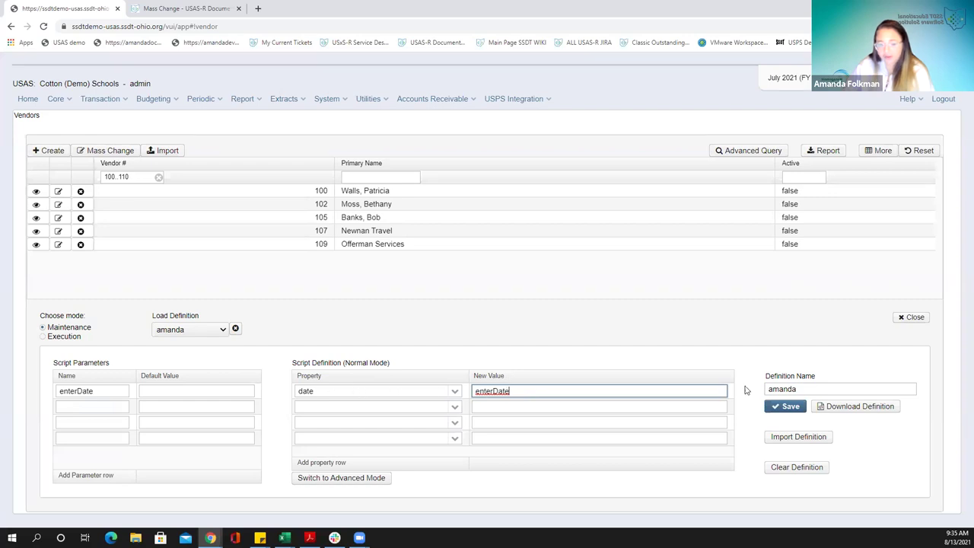
# - Save the definition and run it with Enter Date ('06/01/2021') on the five vendors
pyautogui.click(784, 407)
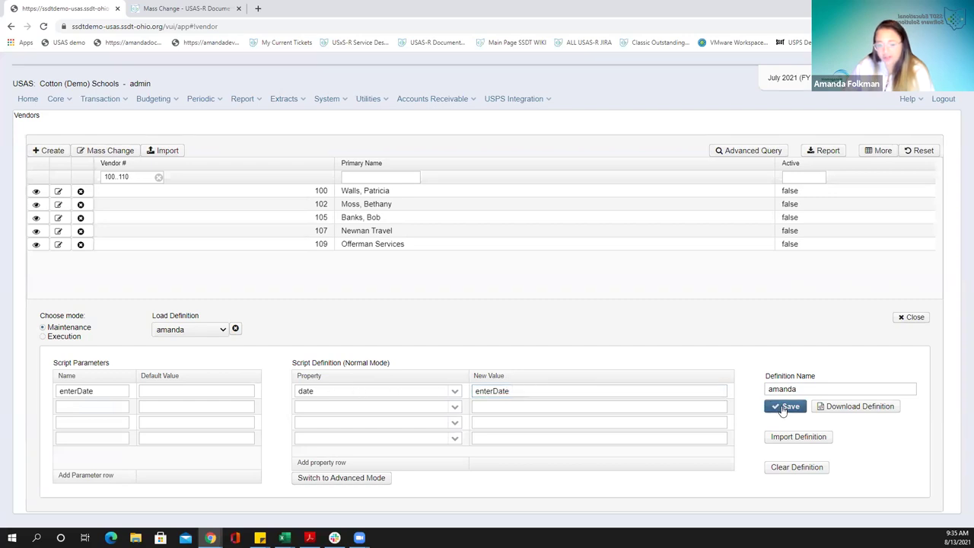
pyautogui.click(59, 339)
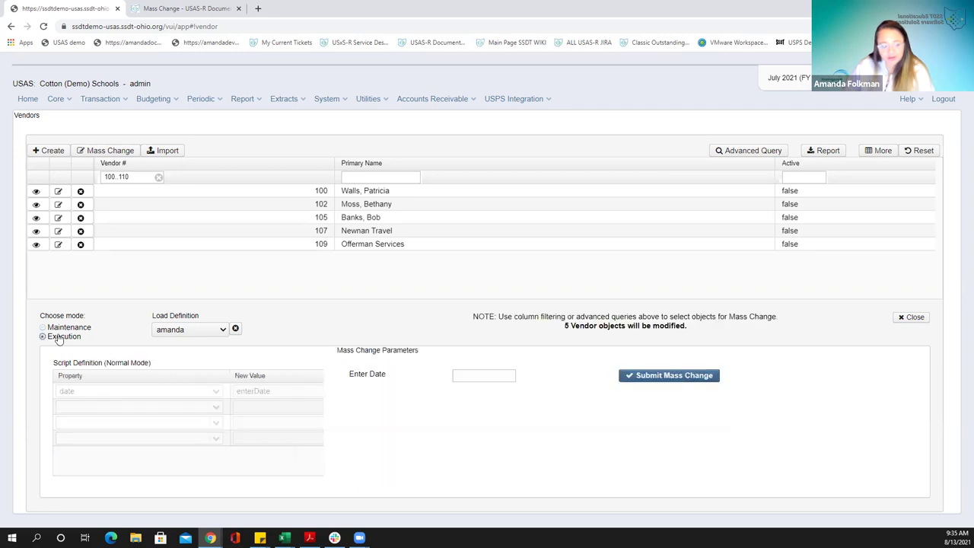
pyautogui.click(464, 375)
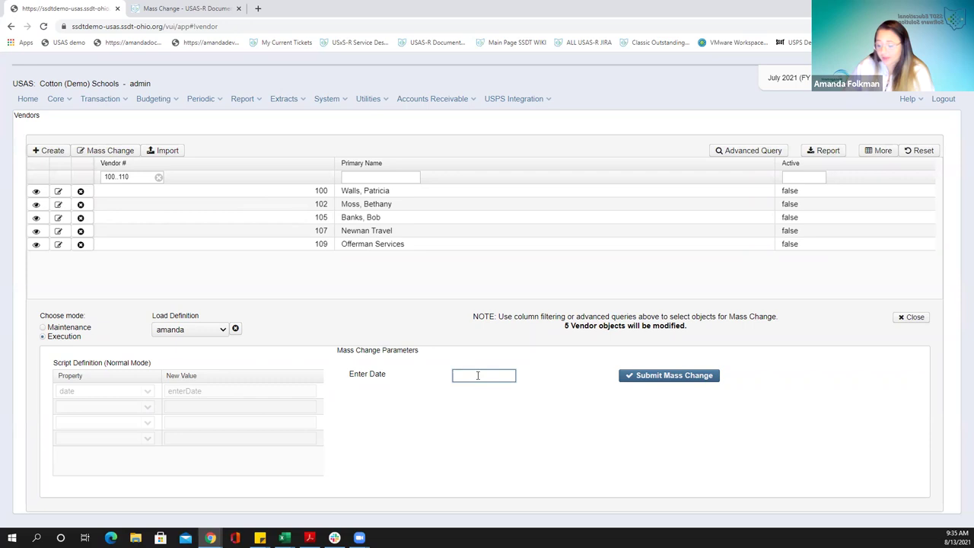
pyautogui.write('6/1/2')
pyautogui.press('BackSpace')
pyautogui.press('BackSpace')
pyautogui.press('BackSpace')
pyautogui.press('BackSpace')
pyautogui.press('BackSpace')
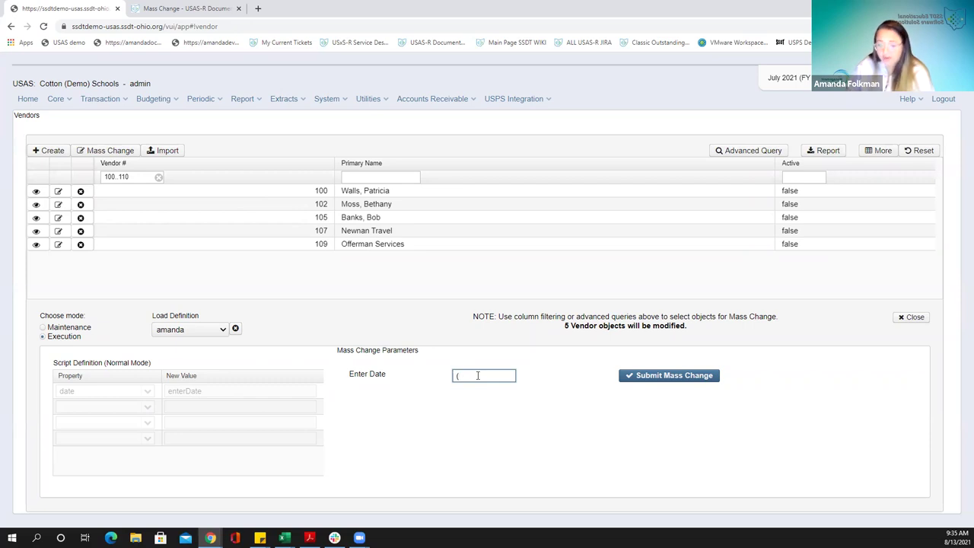
pyautogui.write('0')
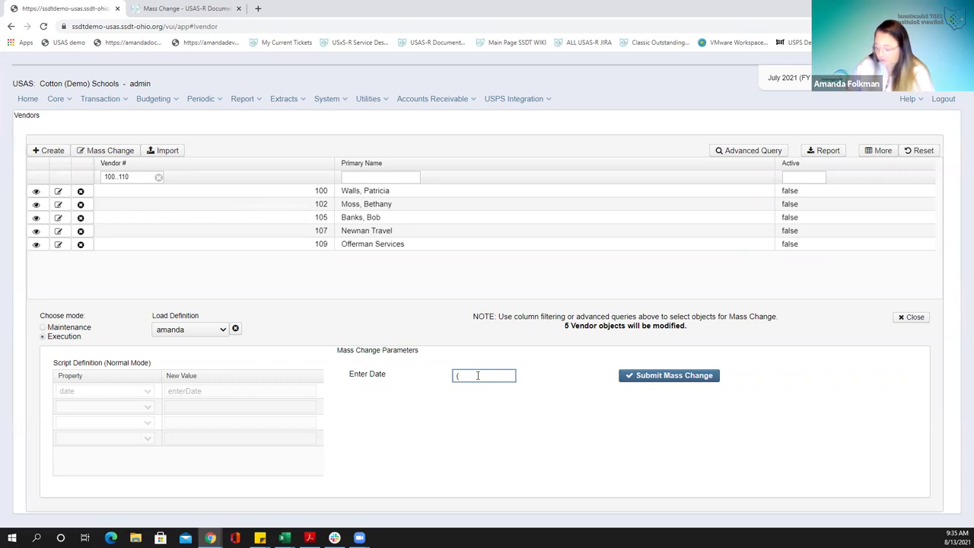
pyautogui.write('0')
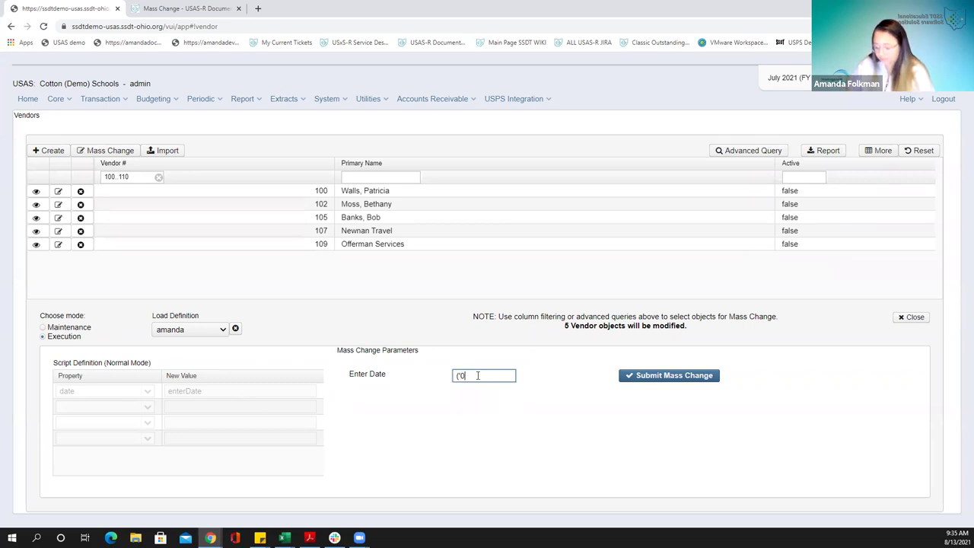
pyautogui.write('6/0')
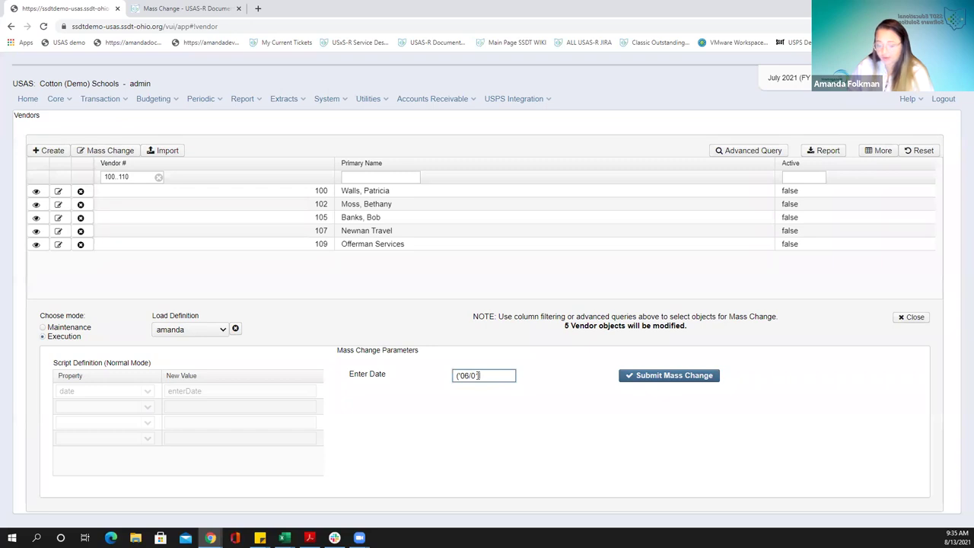
pyautogui.write('/201')
pyautogui.write('1/202')
pyautogui.write('1')
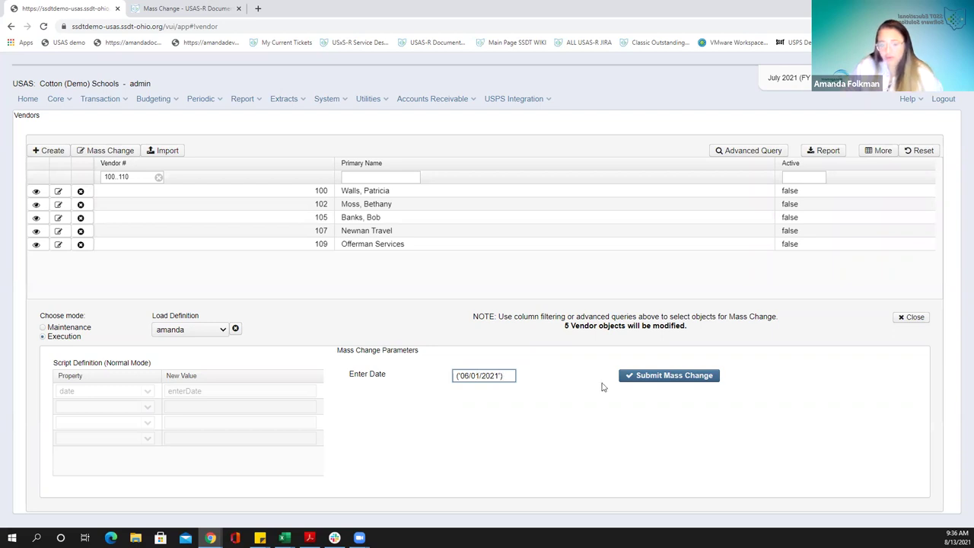
pyautogui.click(646, 377)
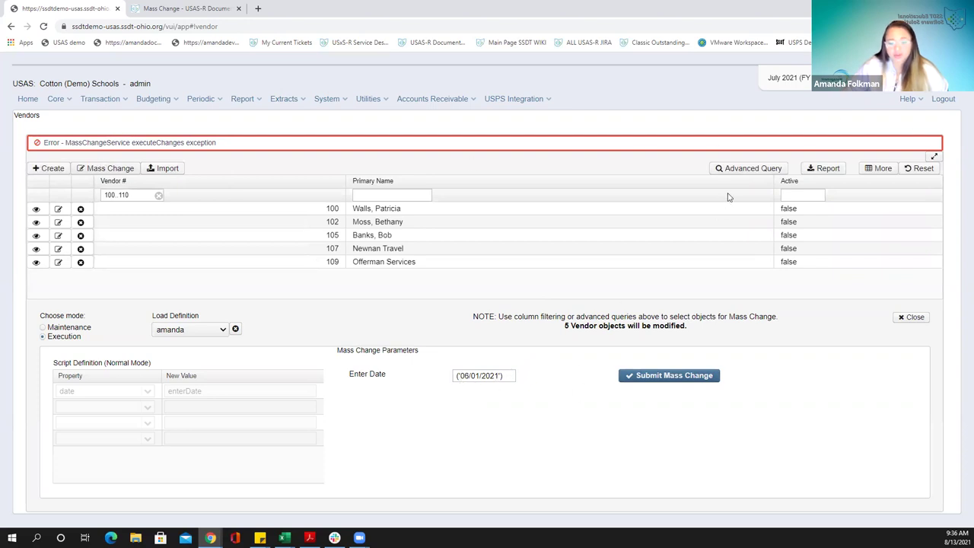
# - Review and dismiss the exception, then rerun with plain Enter Date 06/01/2021
pyautogui.click(173, 143)
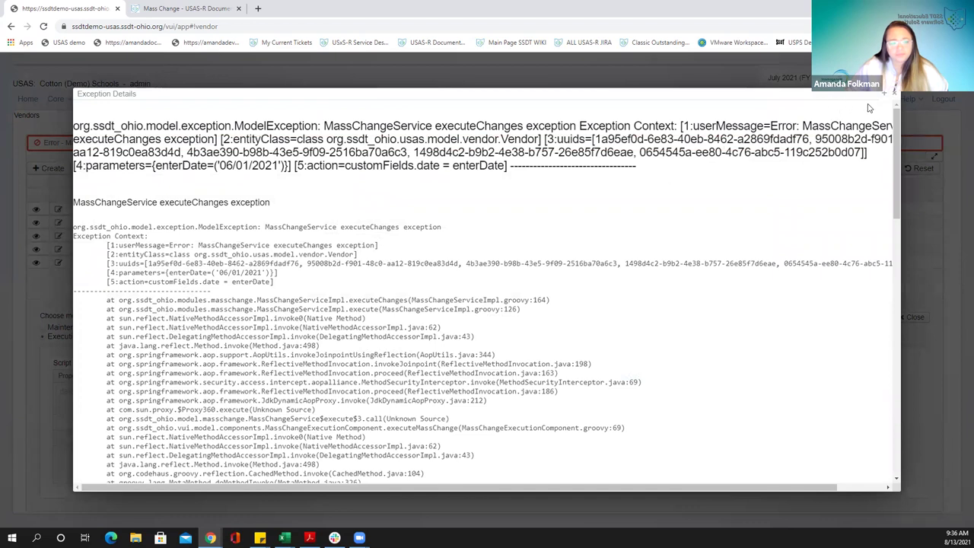
pyautogui.click(890, 96)
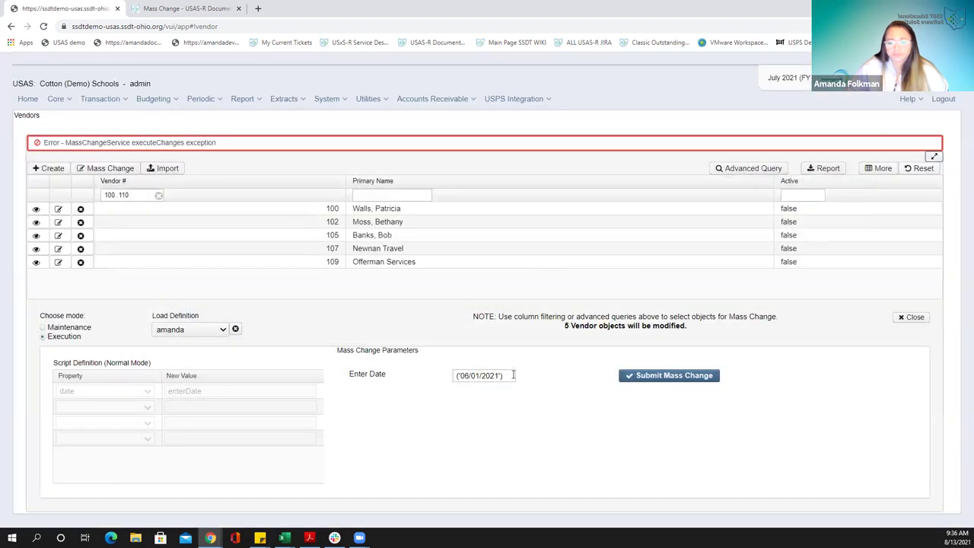
pyautogui.moveTo(515, 376); pyautogui.dragTo(411, 379)
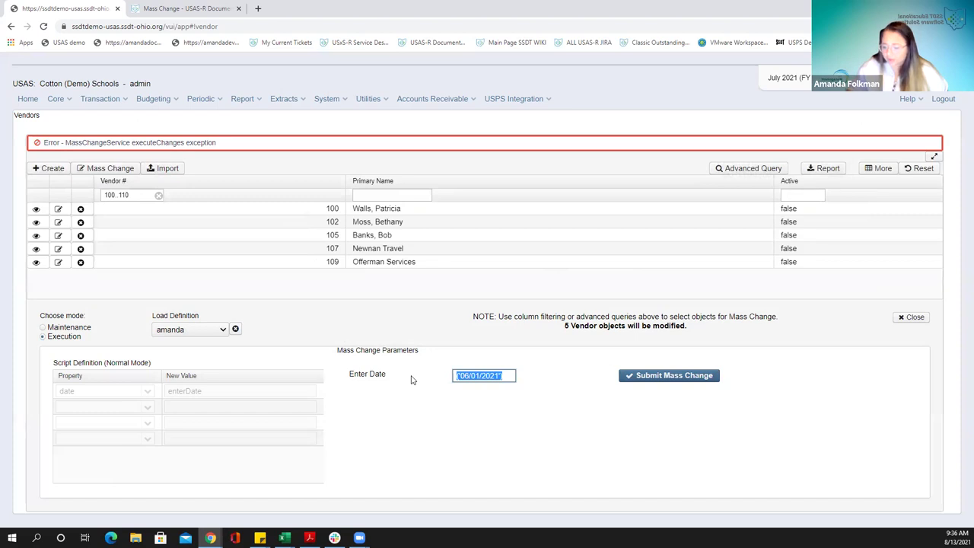
pyautogui.write('0')
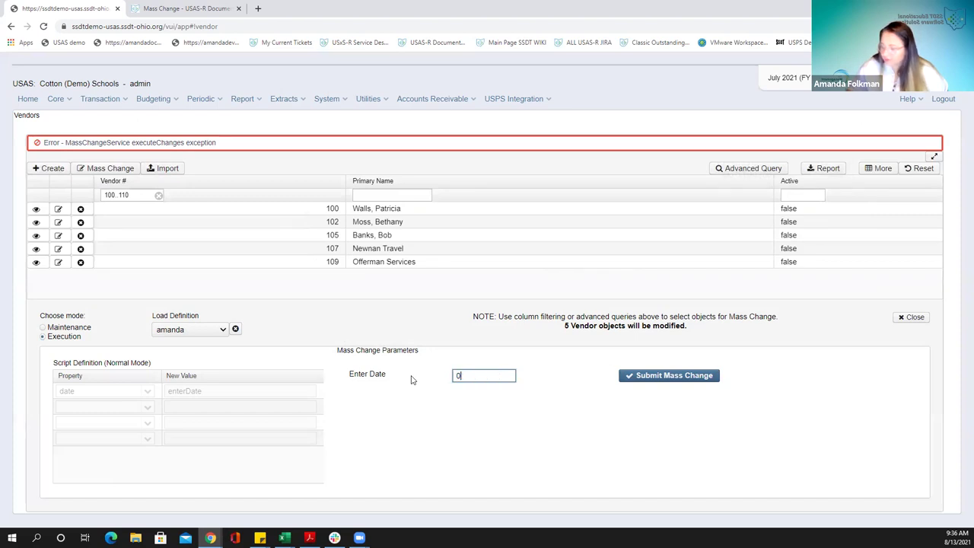
pyautogui.write('6/')
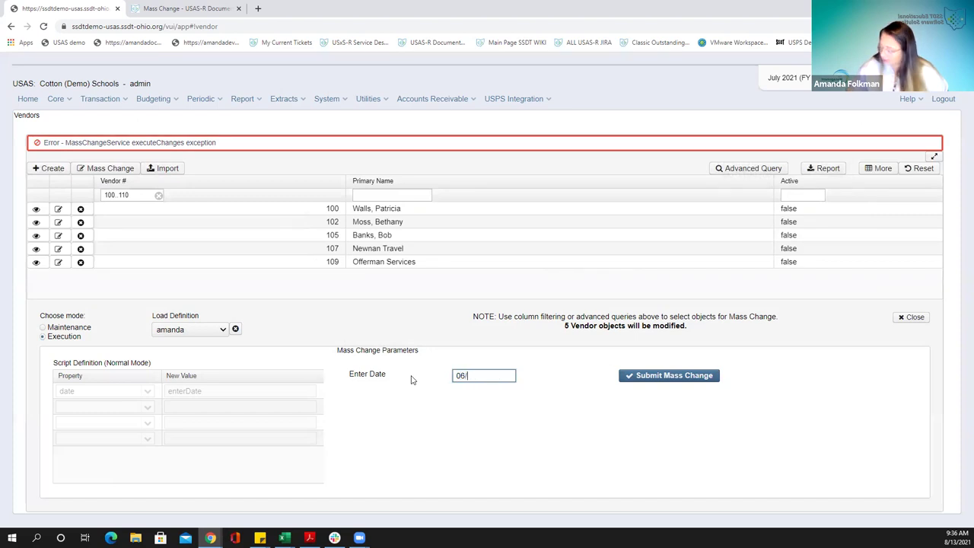
pyautogui.write('01/2021')
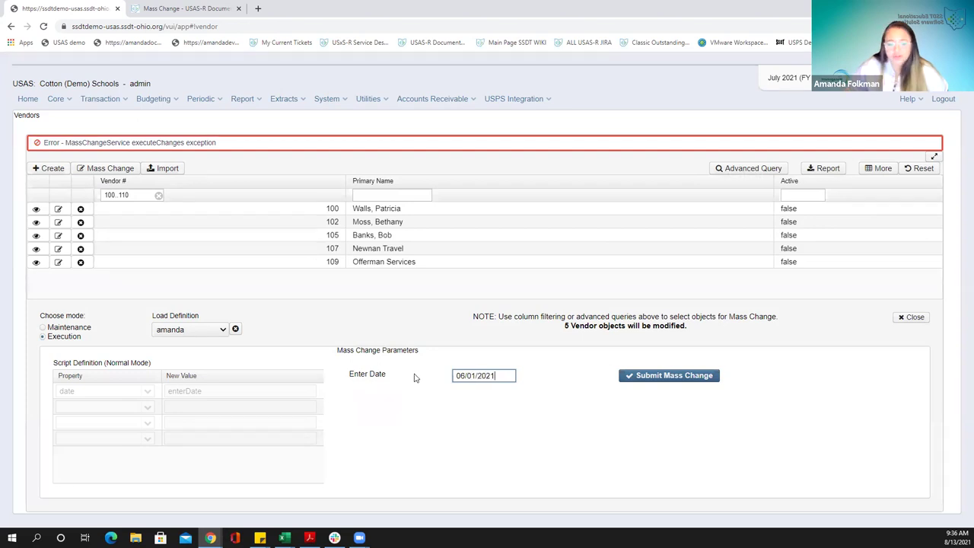
pyautogui.click(644, 383)
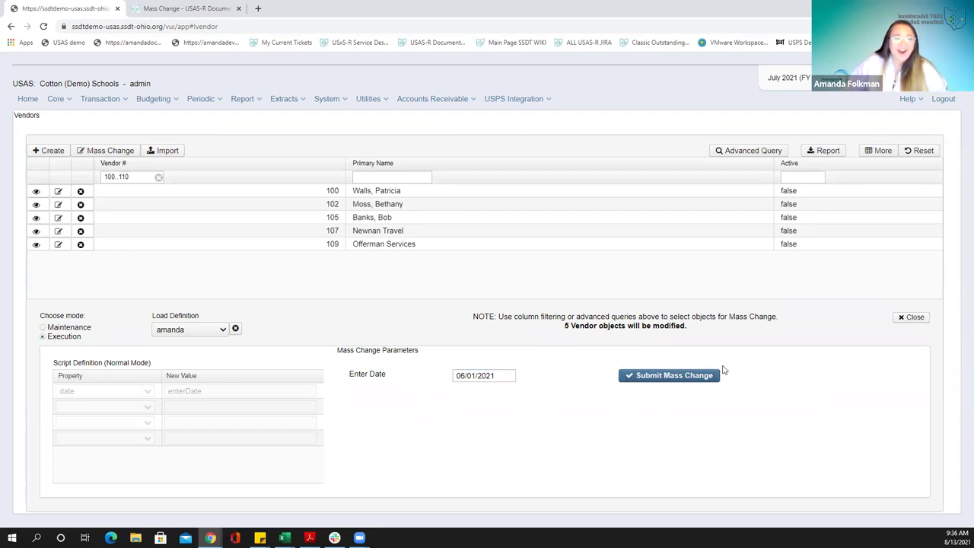
pyautogui.click(32, 191)
pyautogui.click(36, 191)
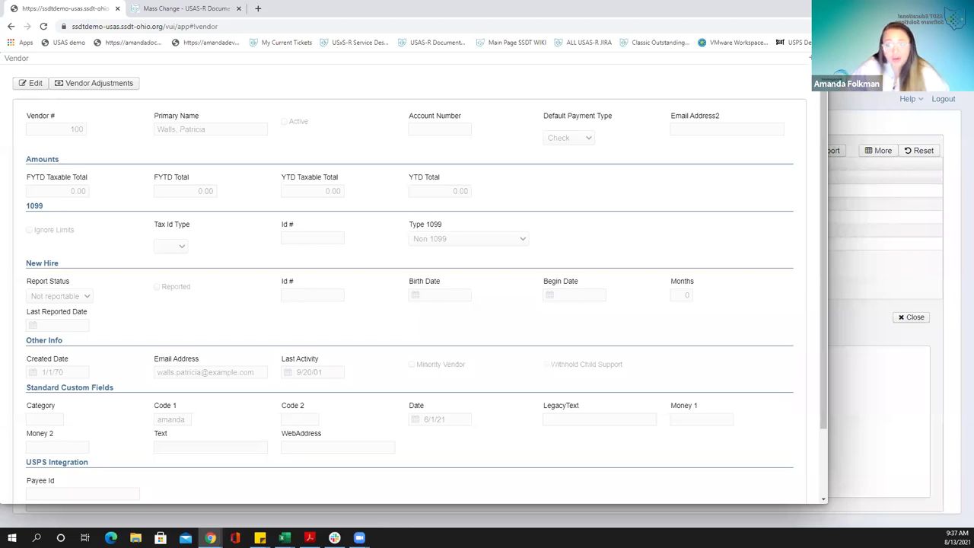
pyautogui.press('Escape')
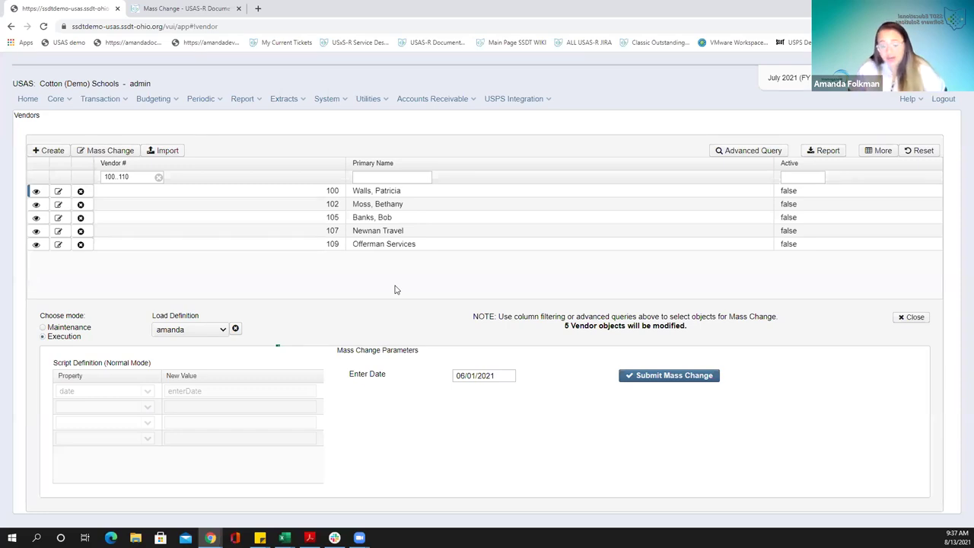
# - Give enterDate a default value of 06/01/2021, save the definition, and return to Execution mode
pyautogui.click(58, 328)
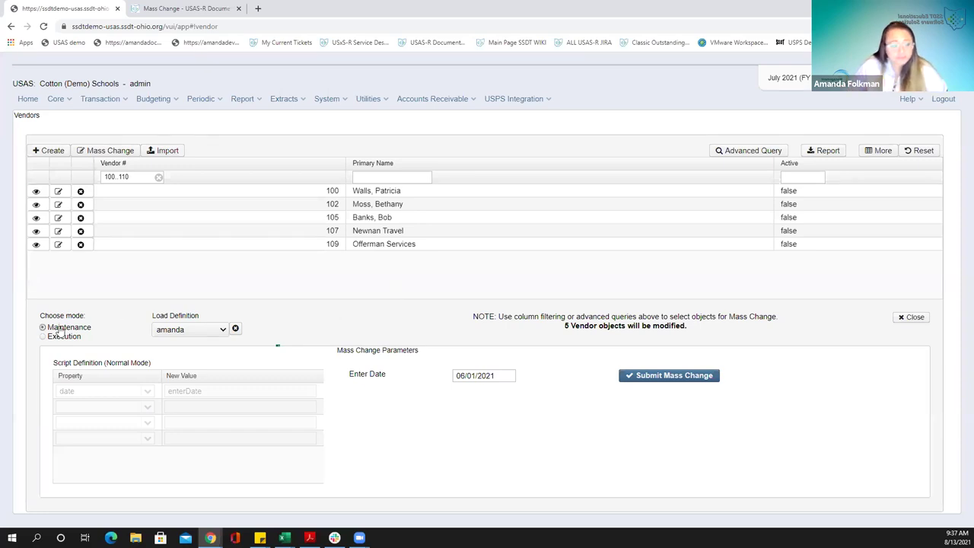
pyautogui.click(150, 393)
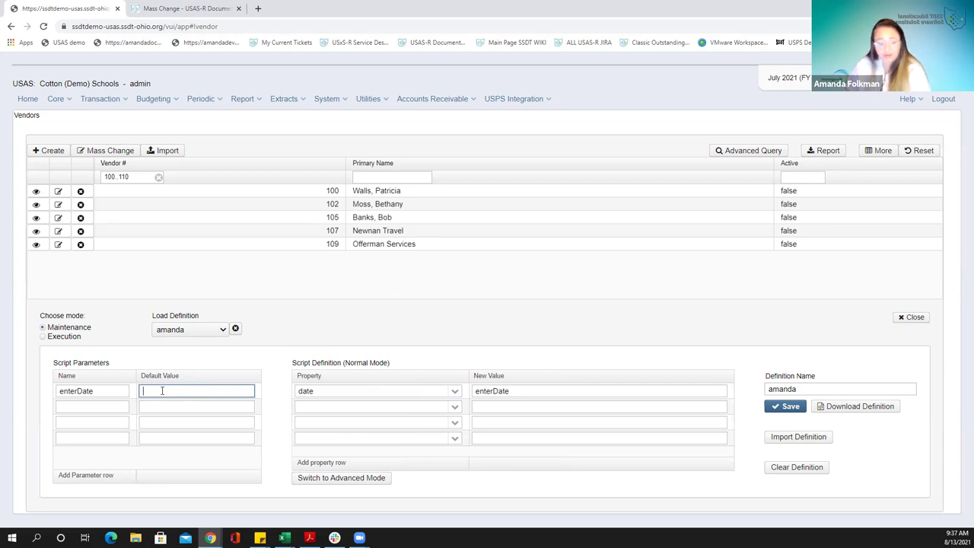
pyautogui.write('6/')
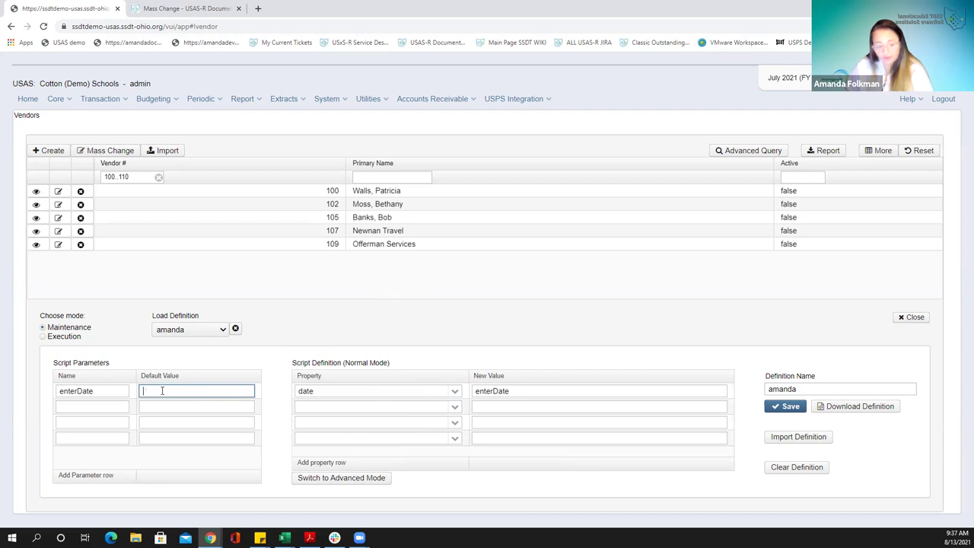
pyautogui.write('06/')
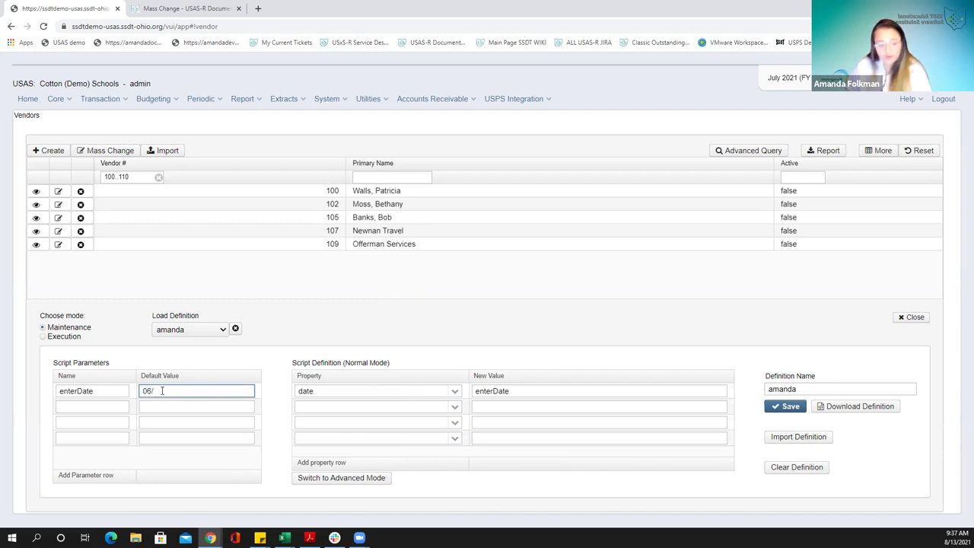
pyautogui.press('BackSpace')
pyautogui.press('BackSpace')
pyautogui.press('BackSpace')
pyautogui.write('06')
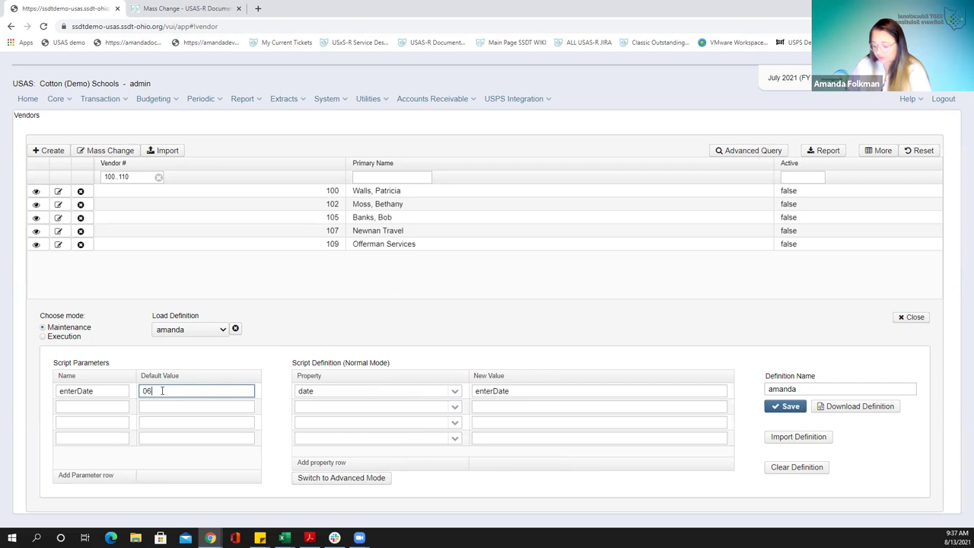
pyautogui.write('/01/2020')
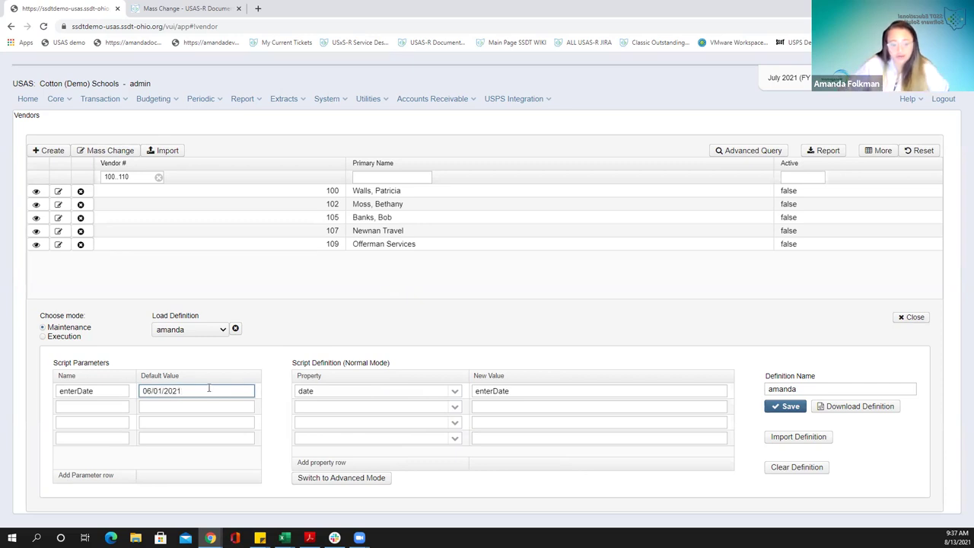
pyautogui.click(789, 406)
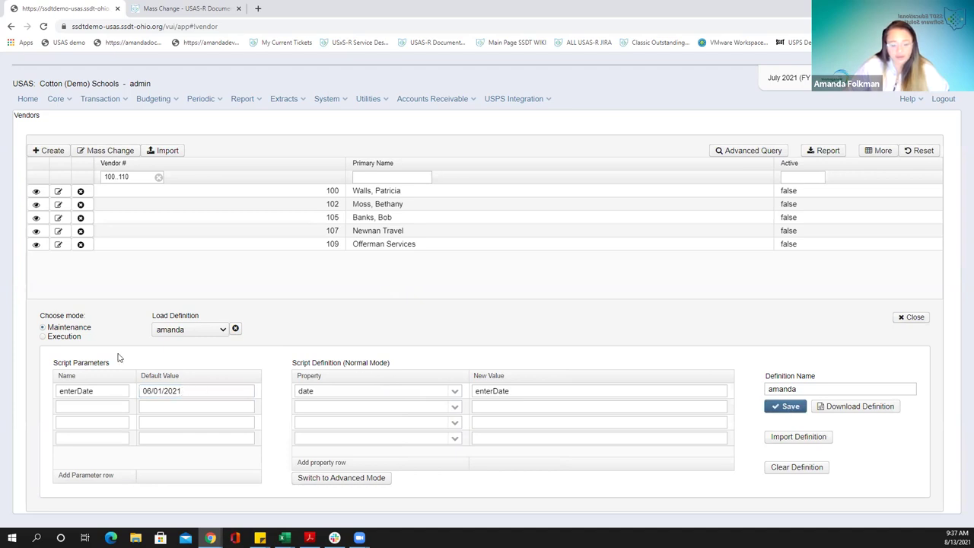
pyautogui.click(43, 337)
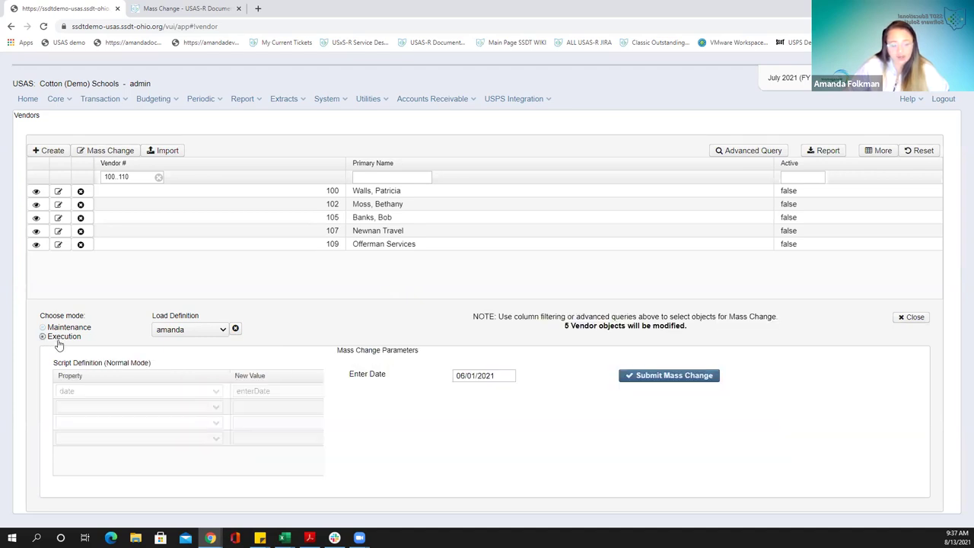
# - Override Enter Date to 05/01/2021 and submit the mass change
pyautogui.click(464, 376)
pyautogui.press('BackSpace')
pyautogui.write('5')
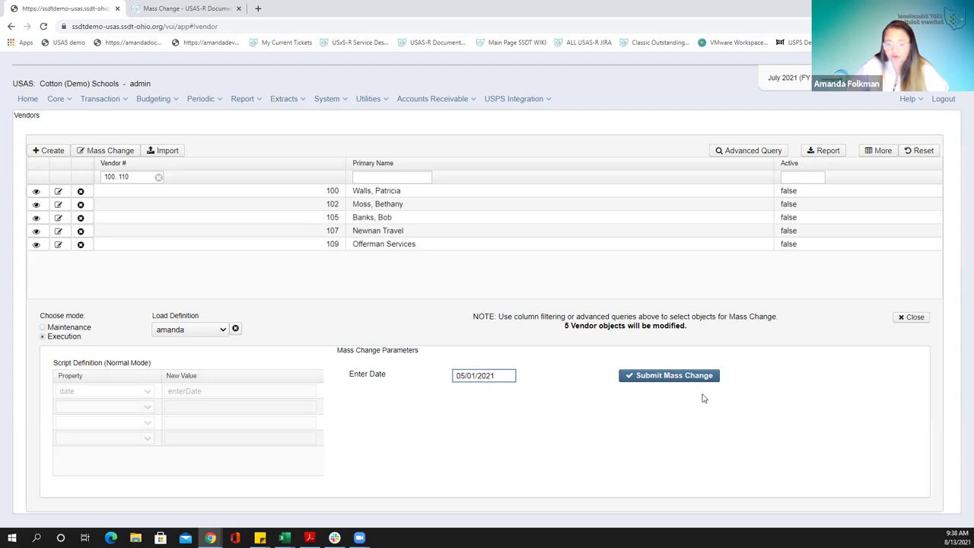
pyautogui.click(681, 377)
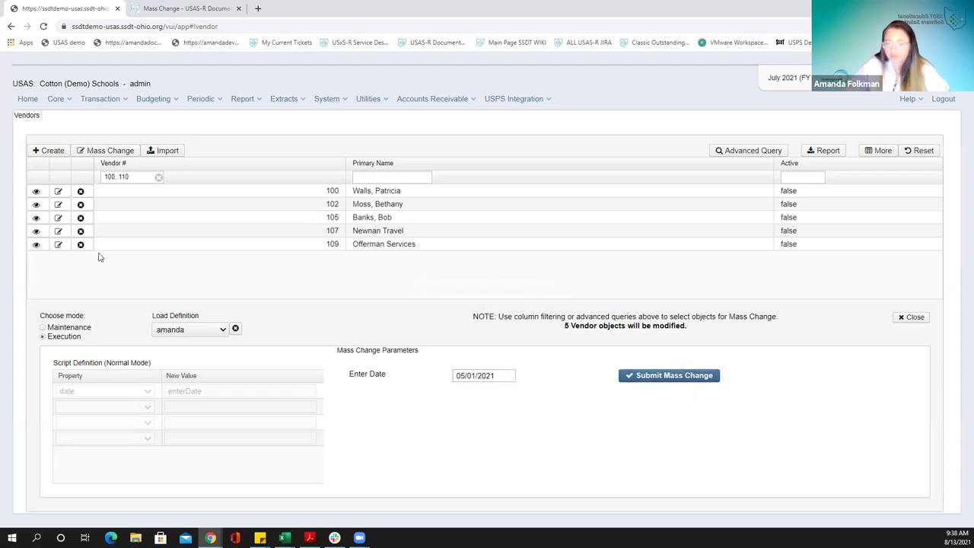
# - Confirm vendor 100's Date now reads 5/1/21
pyautogui.click(36, 191)
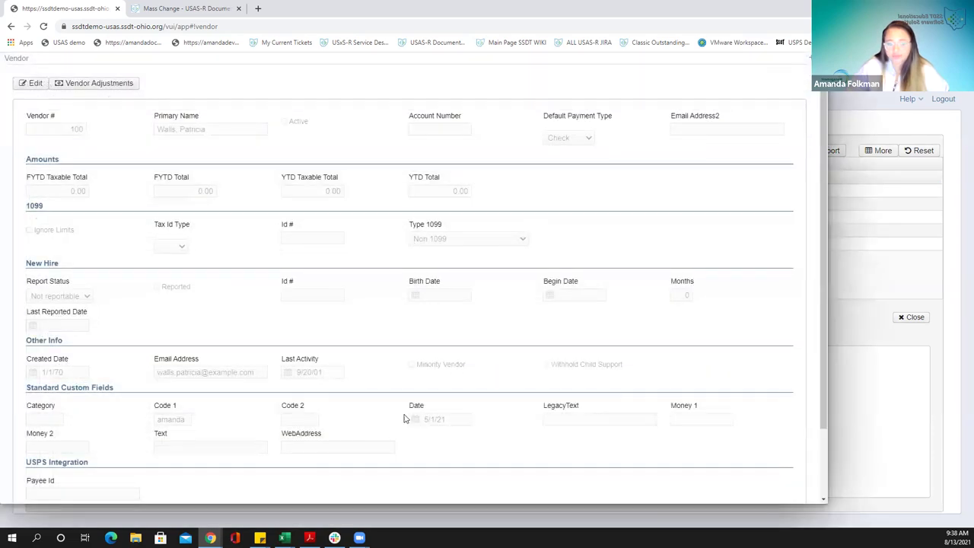
pyautogui.moveTo(449, 421); pyautogui.dragTo(429, 419)
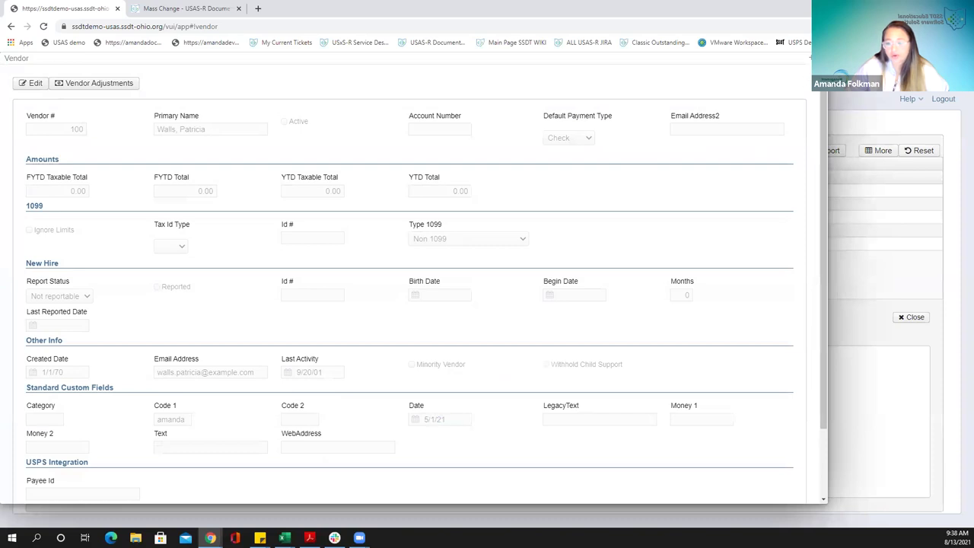
pyautogui.click(940, 213)
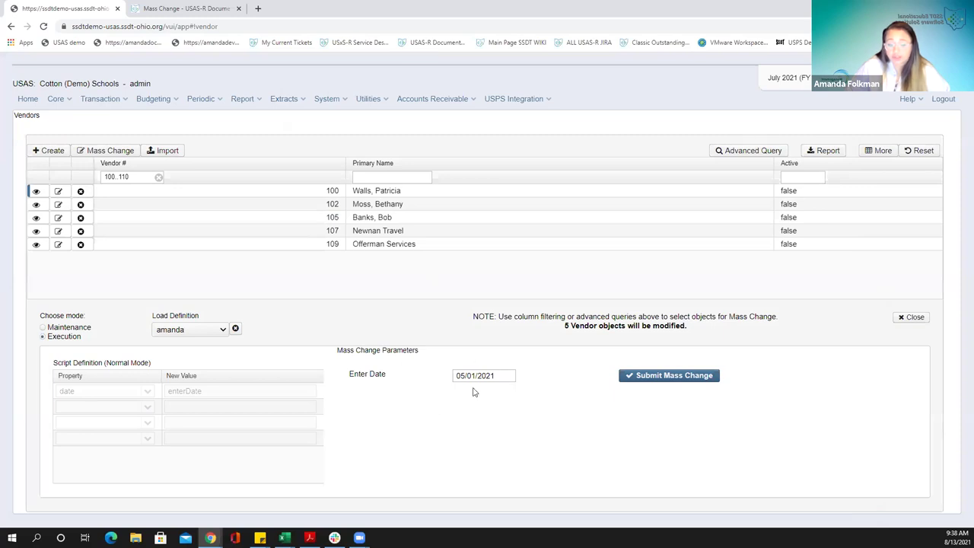
# - In Maintenance, add a second script parameter named code with default value amanda
pyautogui.click(43, 327)
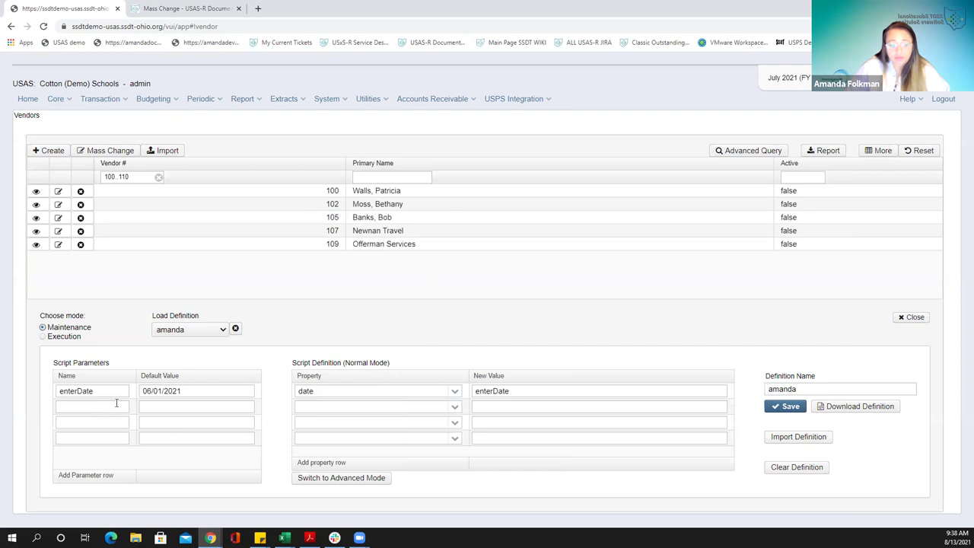
pyautogui.click(93, 408)
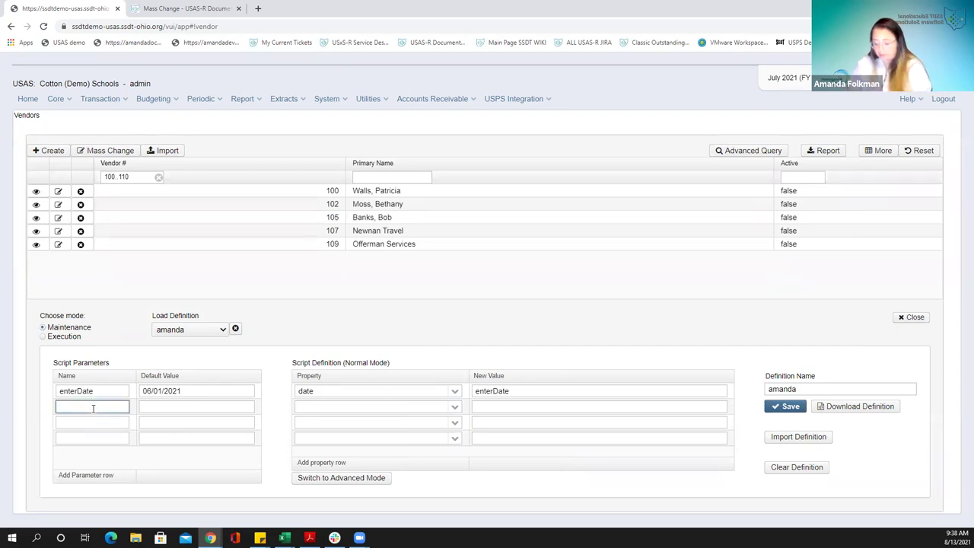
pyautogui.write('C')
pyautogui.press('BackSpace')
pyautogui.write('code')
pyautogui.press('Tab')
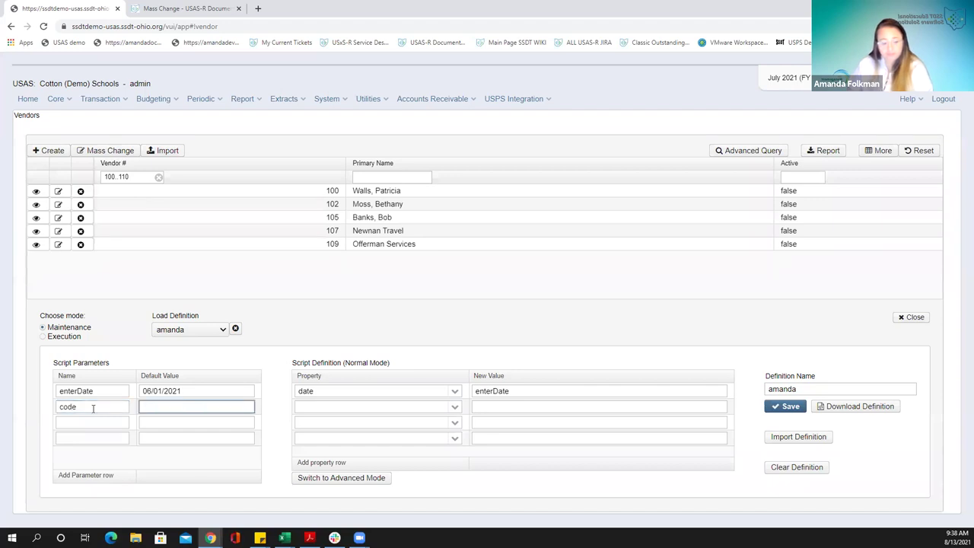
pyautogui.write('amanda')
# - Set row two's property to code1 with new value code
pyautogui.click(454, 407)
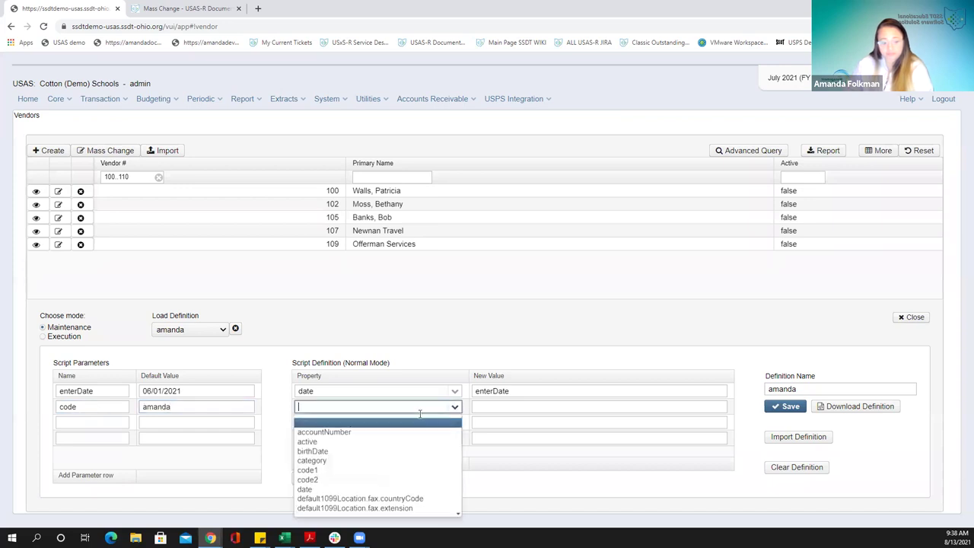
pyautogui.click(315, 471)
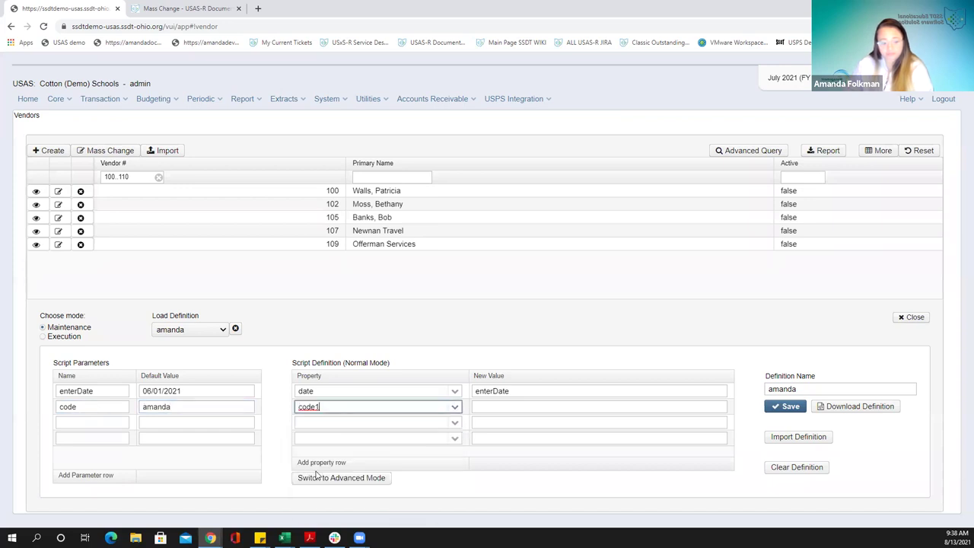
pyautogui.click(508, 407)
pyautogui.write('code')
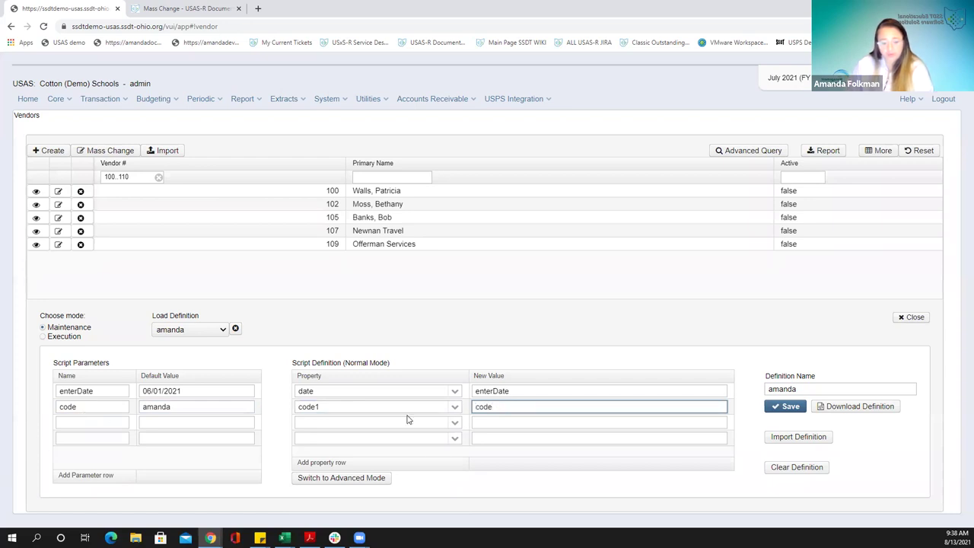
pyautogui.click(84, 424)
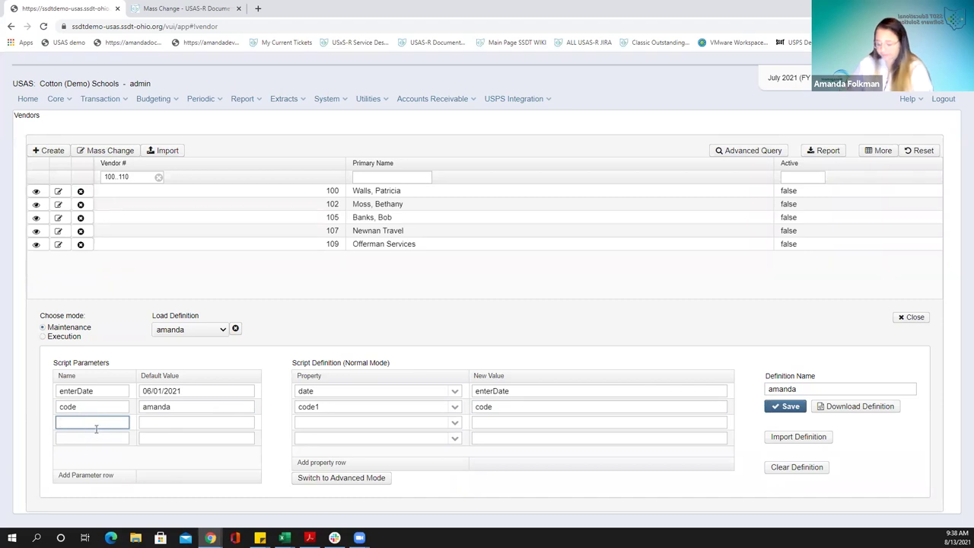
# - Add a third parameter isActive and map it to the active property in row three
pyautogui.write('sActive')
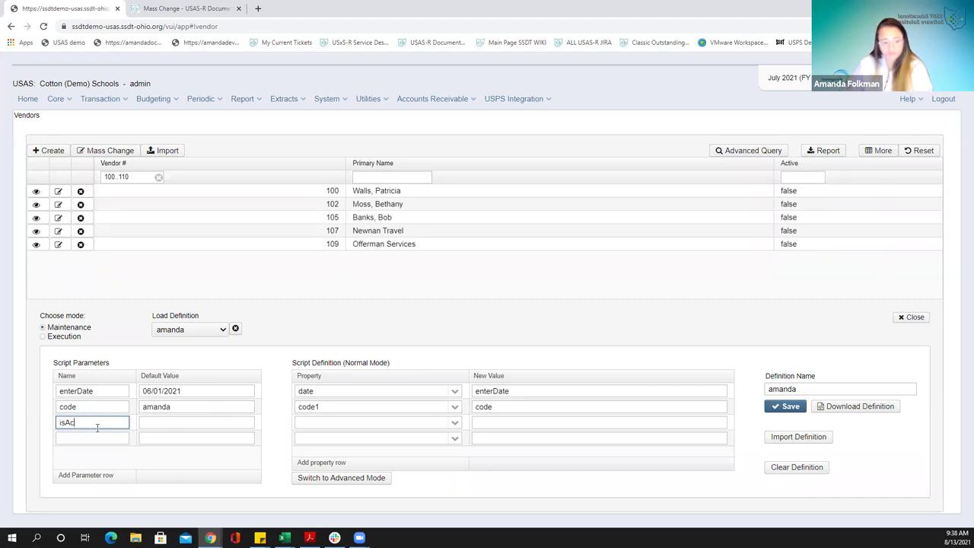
pyautogui.click(455, 423)
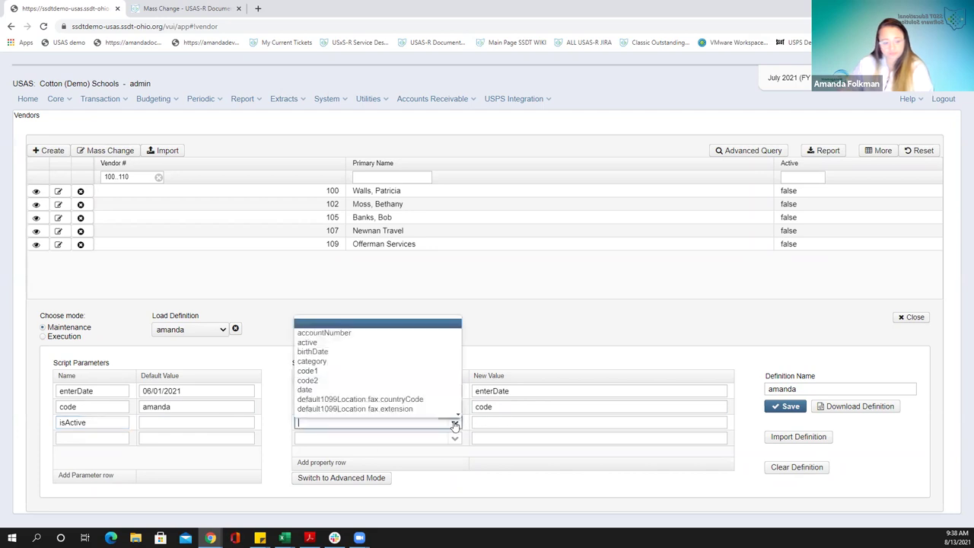
pyautogui.click(325, 343)
pyautogui.click(494, 422)
pyautogui.write('isActive')
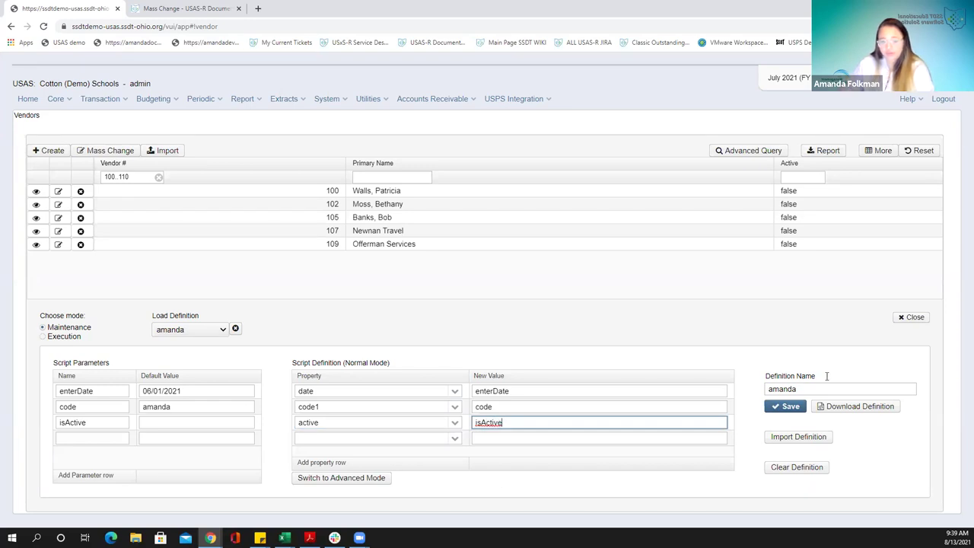
# - Re-enter the definition name 'amanda' and save the definition
pyautogui.moveTo(798, 387); pyautogui.dragTo(745, 384)
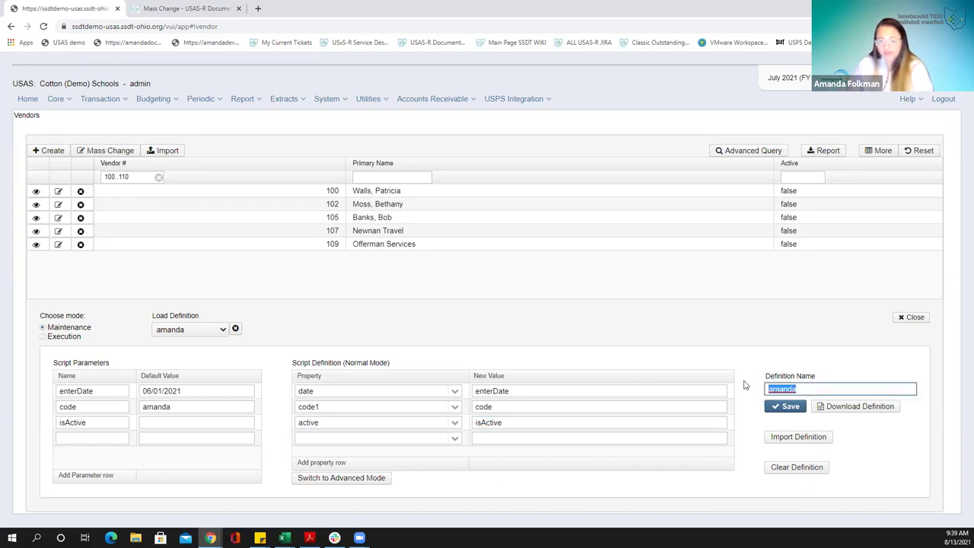
pyautogui.press('BackSpace')
pyautogui.write('amanda')
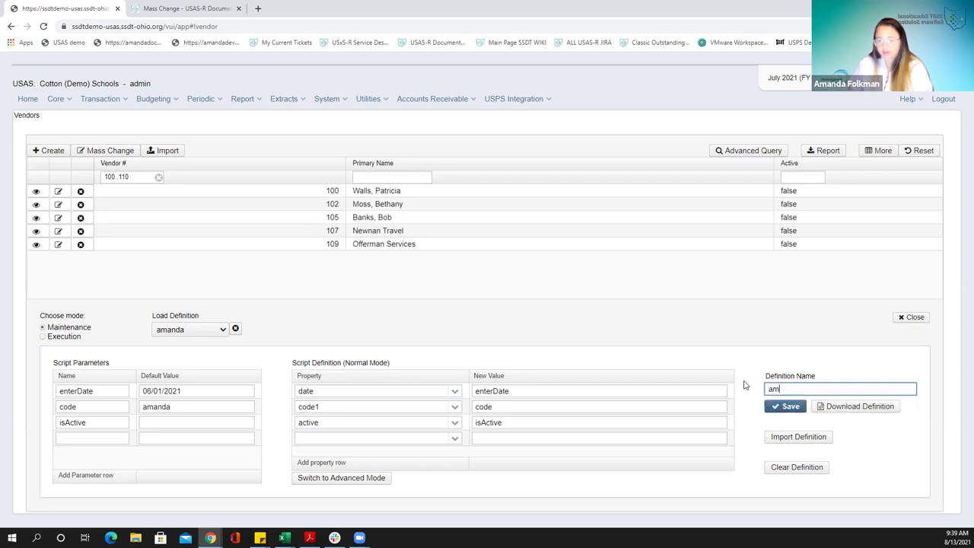
pyautogui.click(781, 408)
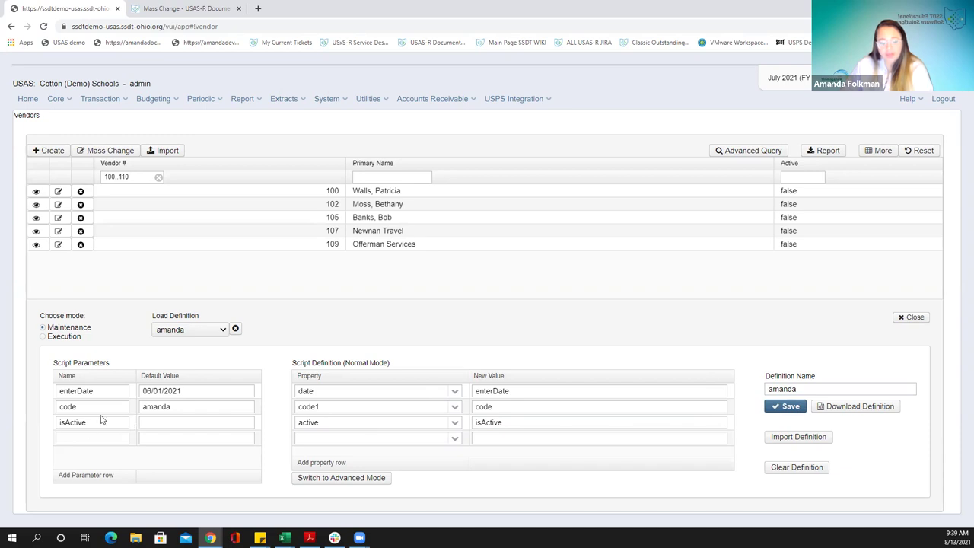
pyautogui.click(42, 335)
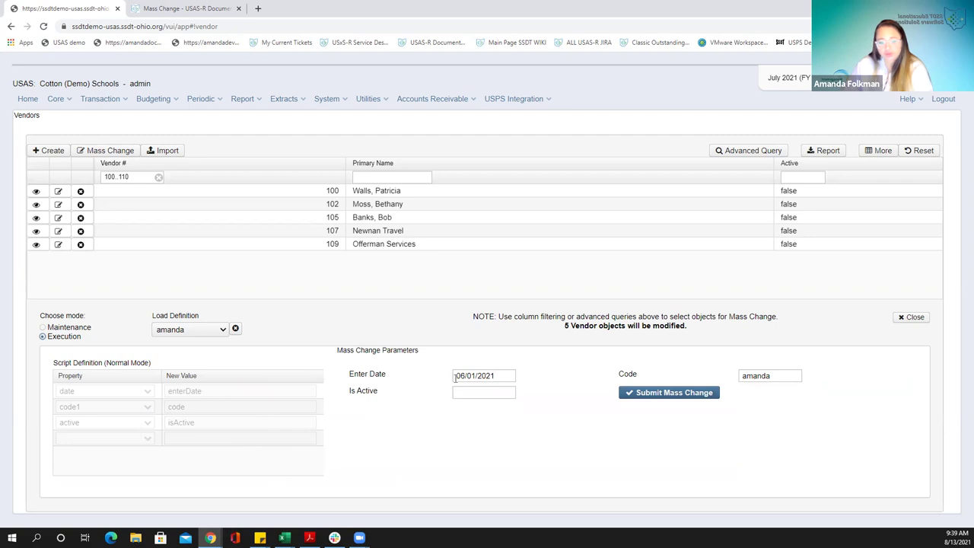
pyautogui.moveTo(455, 378); pyautogui.dragTo(508, 376)
pyautogui.moveTo(745, 373); pyautogui.dragTo(804, 378)
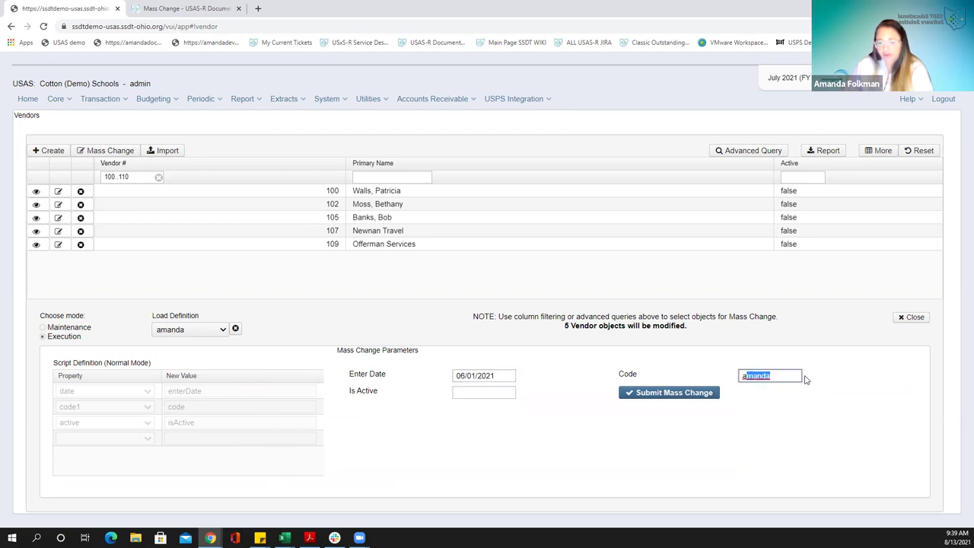
pyautogui.click(470, 393)
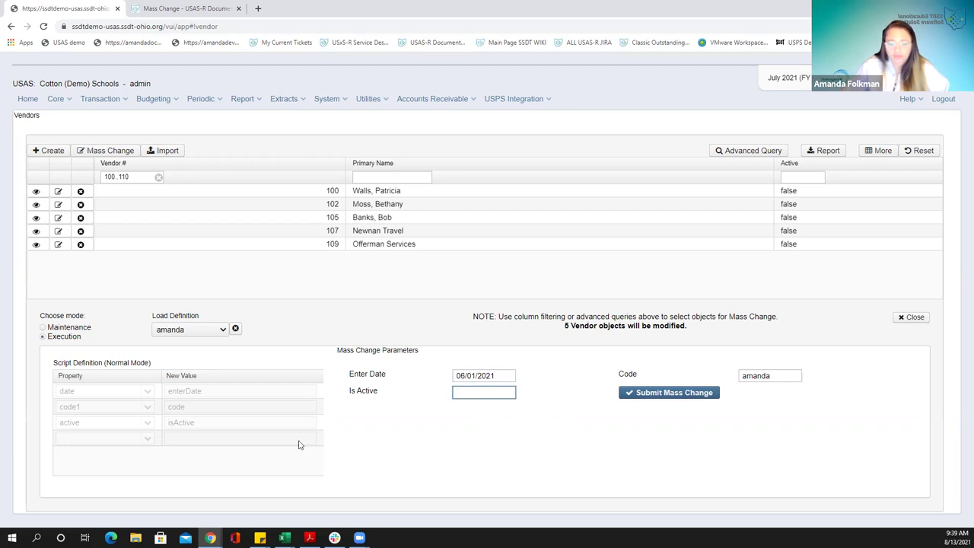
pyautogui.click(49, 328)
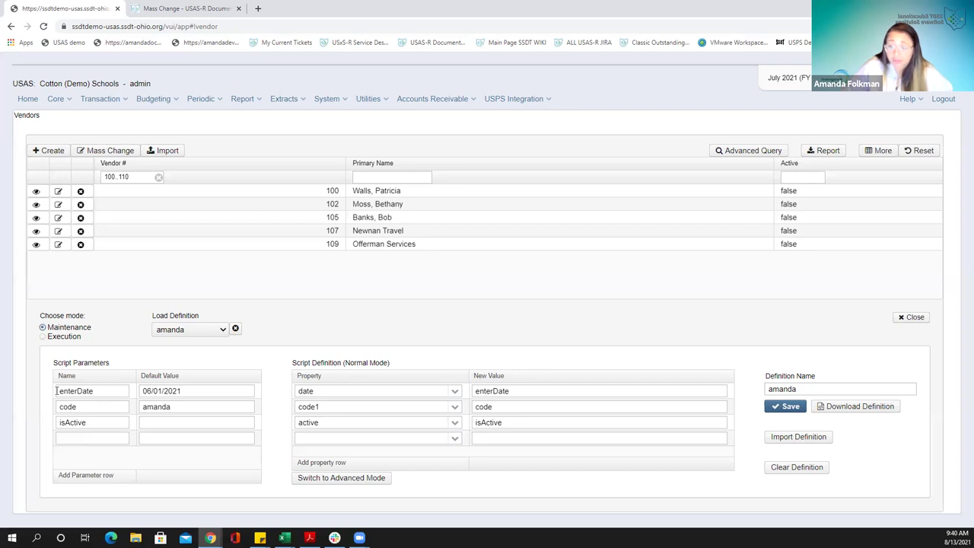
pyautogui.moveTo(56, 390); pyautogui.dragTo(61, 391)
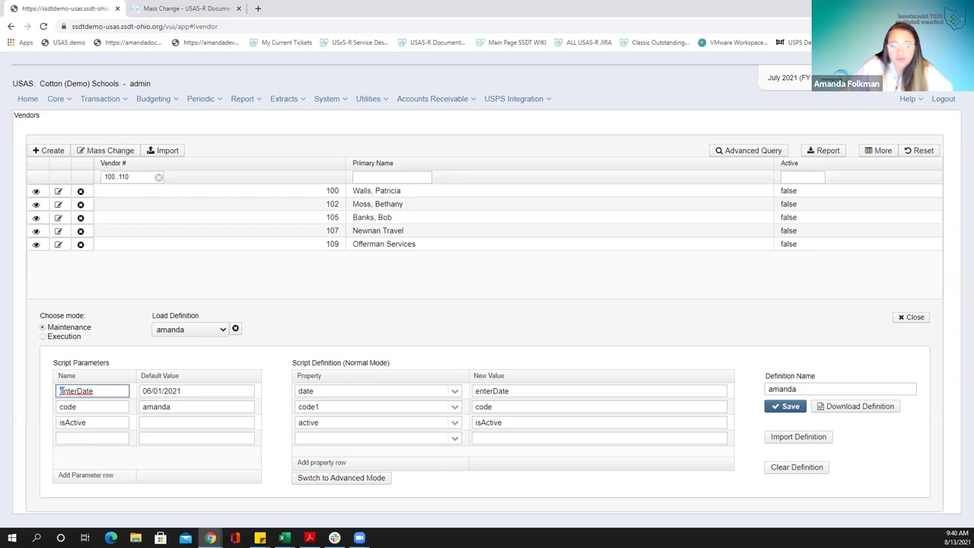
pyautogui.click(79, 390)
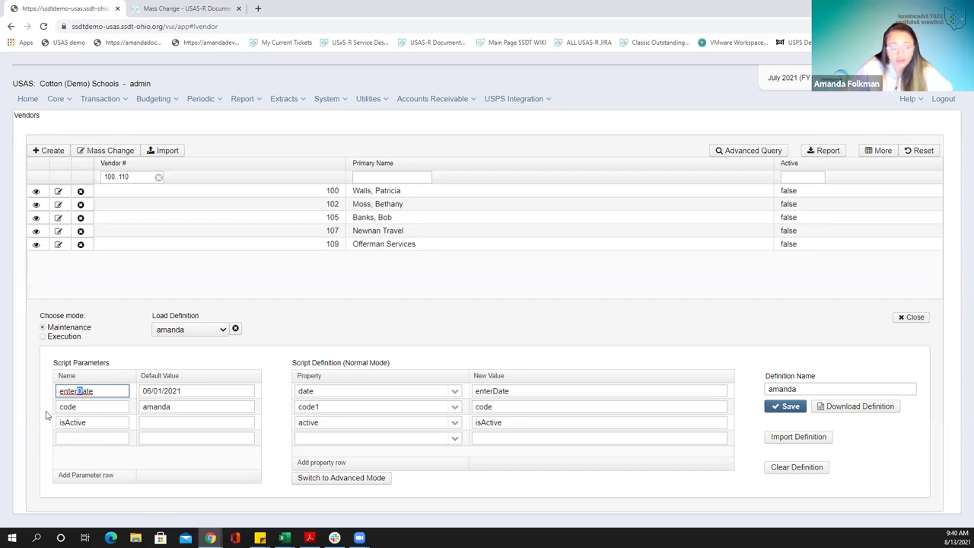
pyautogui.moveTo(61, 390); pyautogui.dragTo(78, 391)
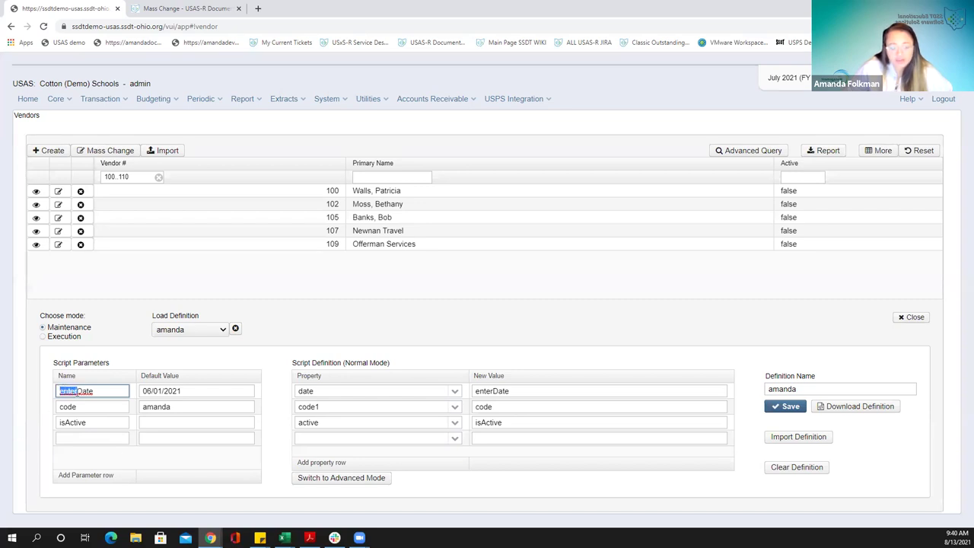
pyautogui.doubleClick(79, 390)
pyautogui.press('End')
pyautogui.click(43, 337)
pyautogui.moveTo(348, 373); pyautogui.dragTo(388, 378)
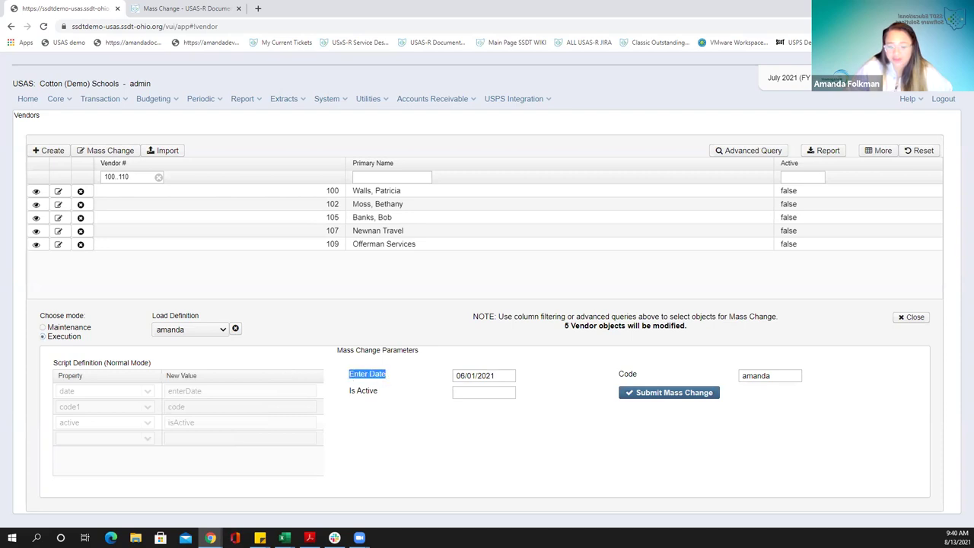
pyautogui.click(43, 327)
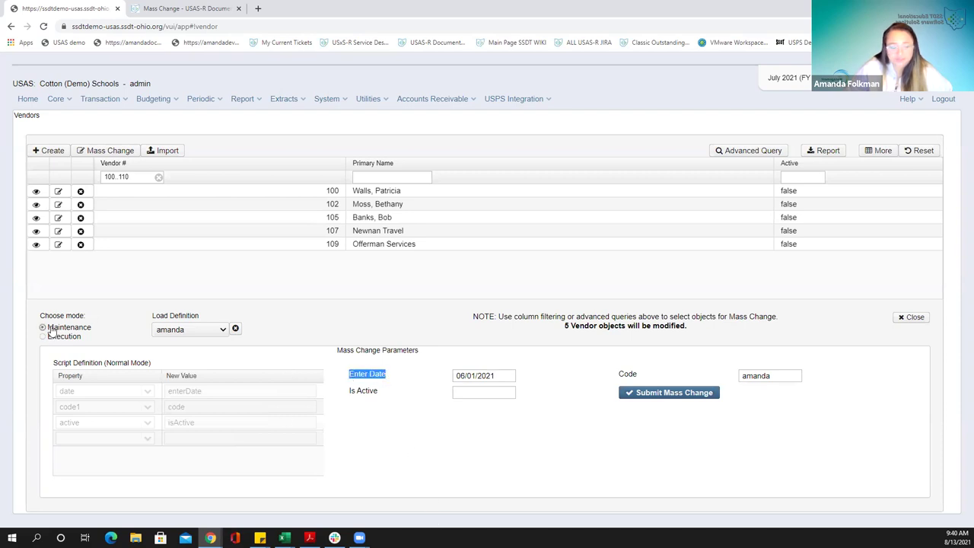
pyautogui.click(58, 422)
pyautogui.doubleClick(72, 422)
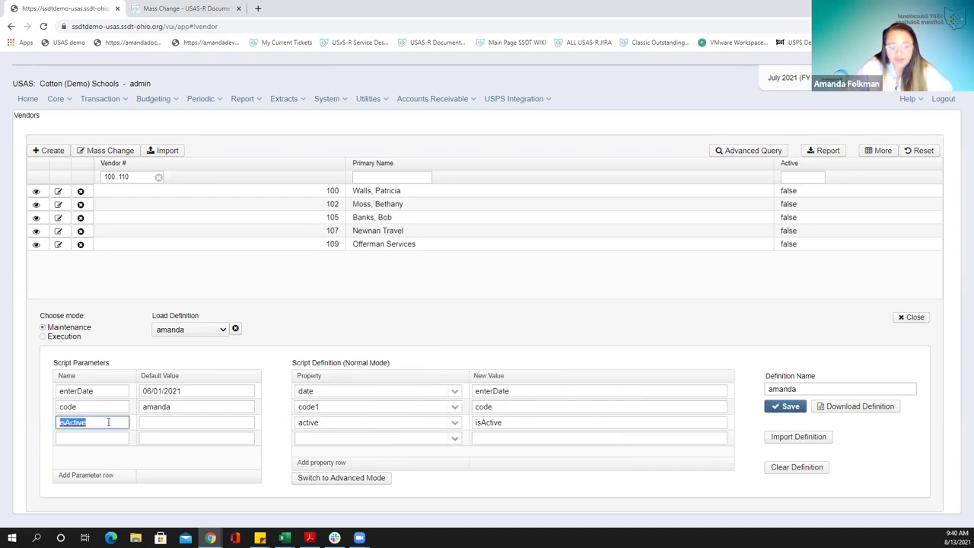
pyautogui.click(65, 422)
pyautogui.click(46, 336)
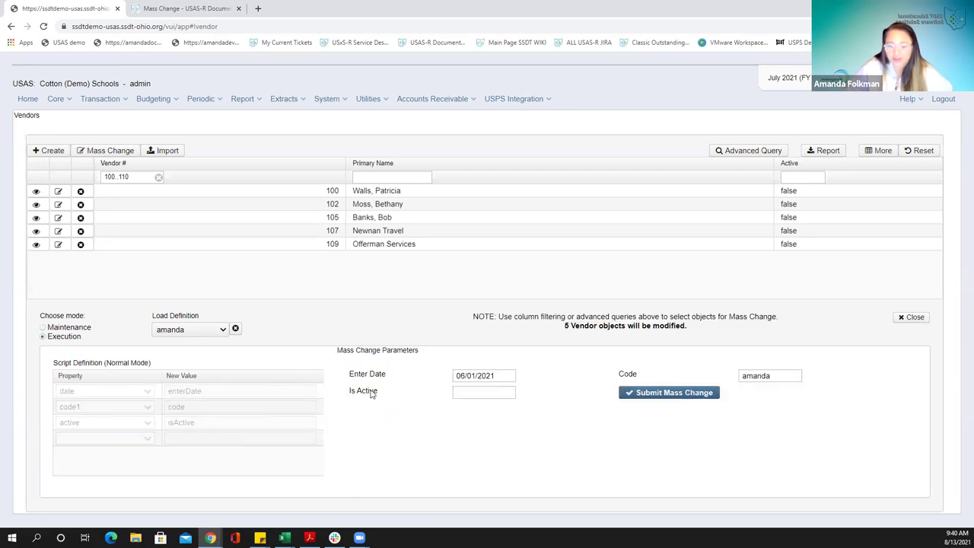
pyautogui.click(76, 331)
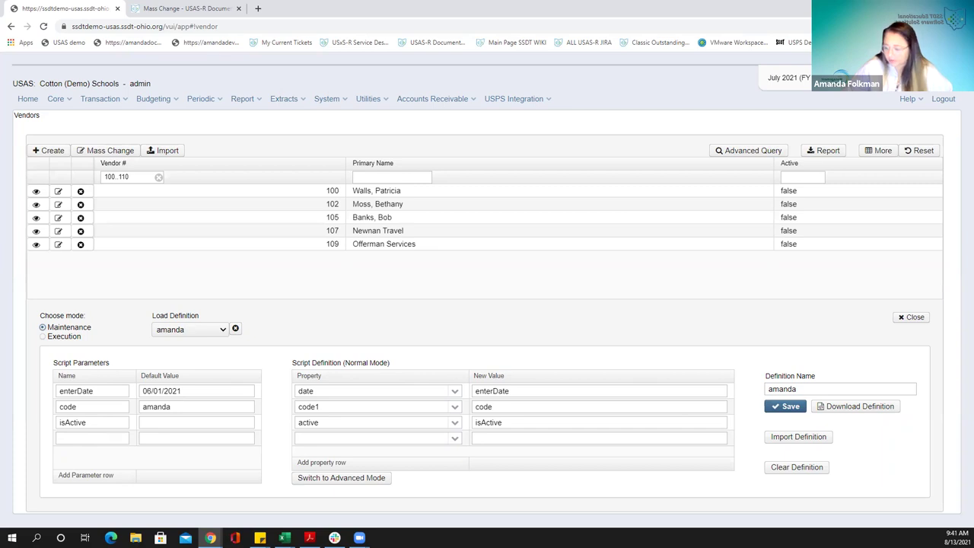
pyautogui.click(190, 9)
pyautogui.scroll(-1, 475, 216)
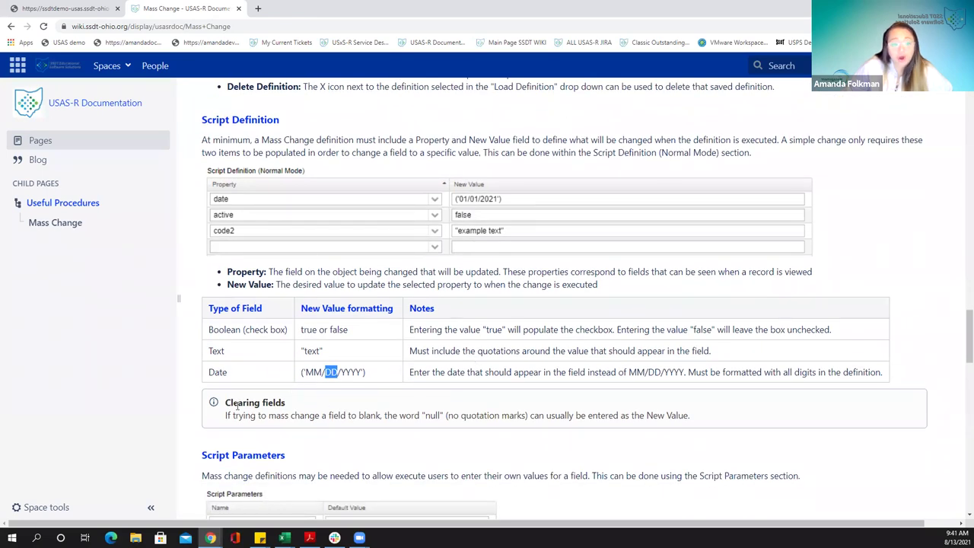
pyautogui.moveTo(237, 402); pyautogui.dragTo(422, 409)
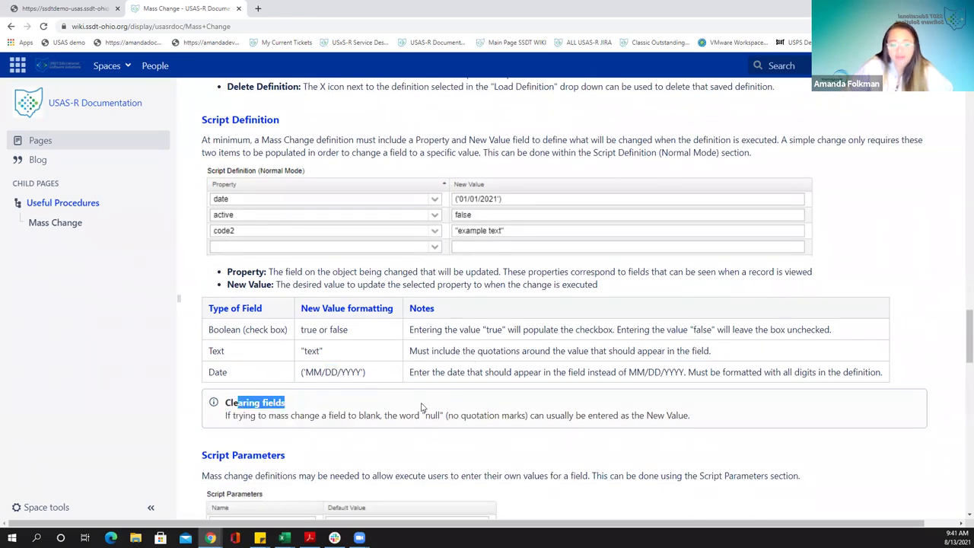
pyautogui.click(305, 410)
pyautogui.click(58, 10)
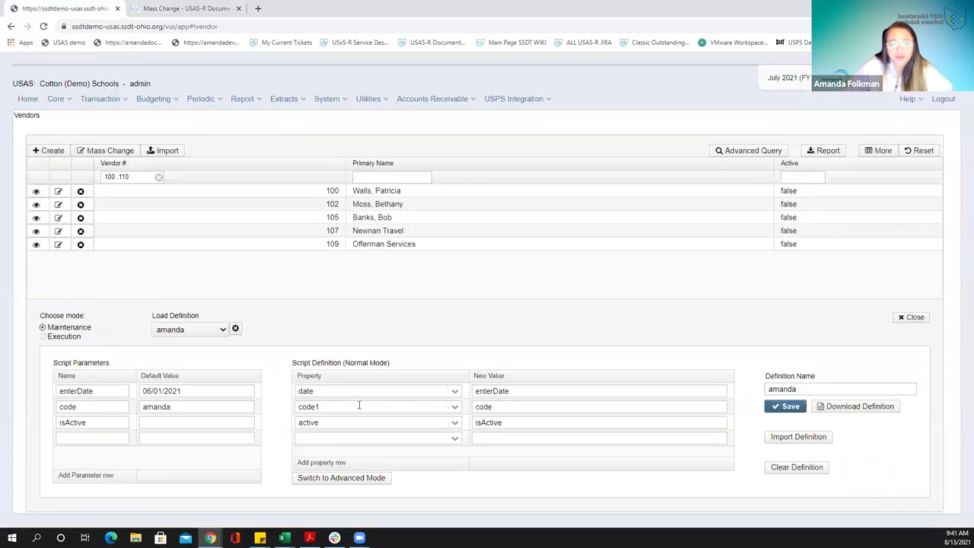
# - Check vendor 100, then clear the definition and set code1 to null
pyautogui.click(36, 191)
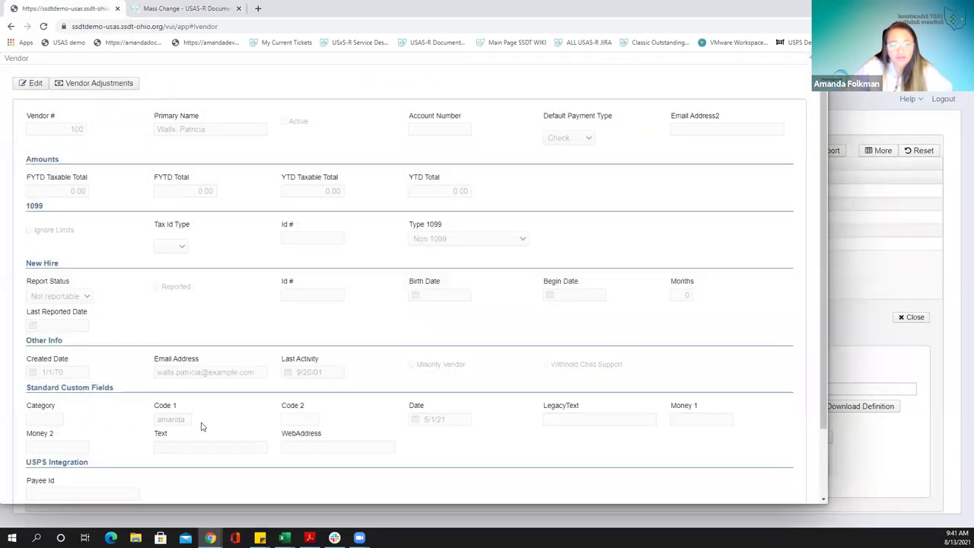
pyautogui.click(809, 57)
pyautogui.click(784, 471)
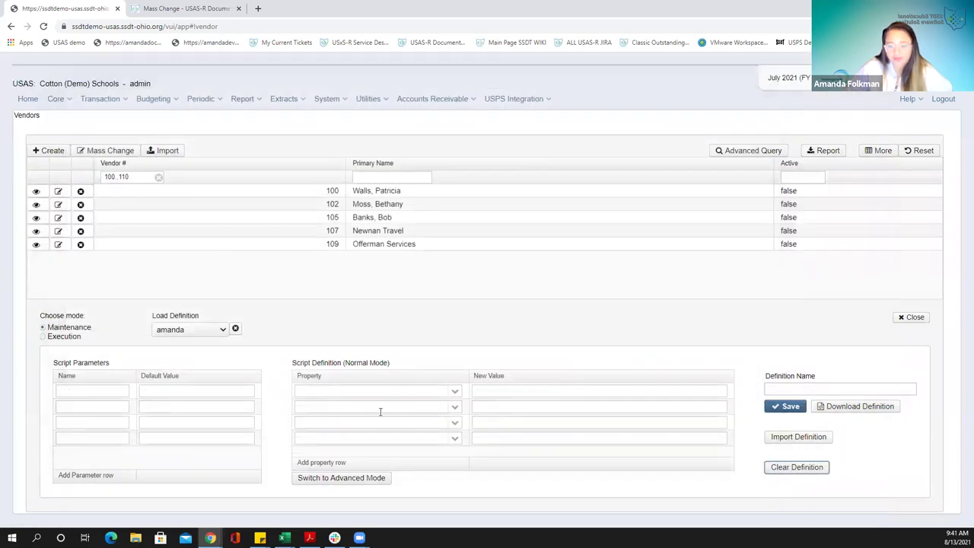
pyautogui.click(454, 391)
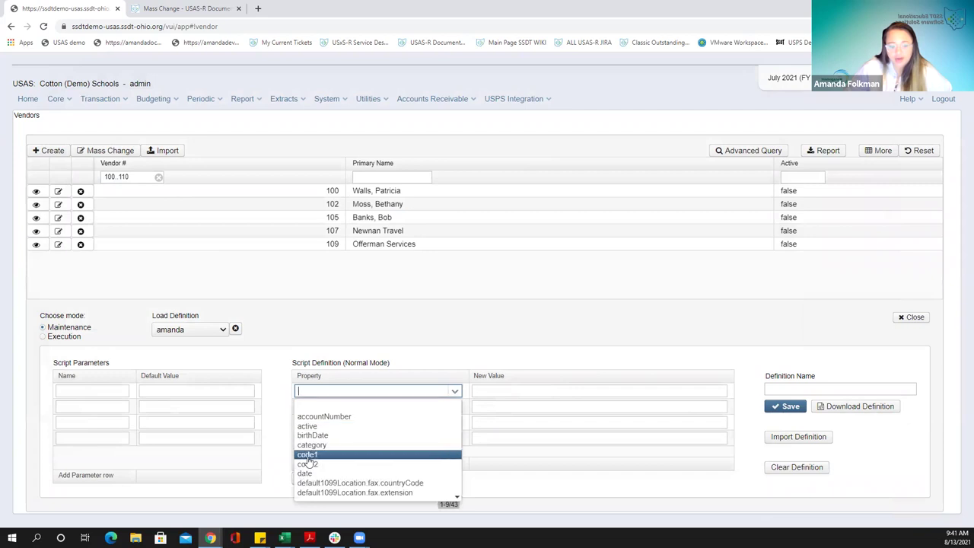
pyautogui.click(308, 457)
pyautogui.click(497, 390)
pyautogui.write('null')
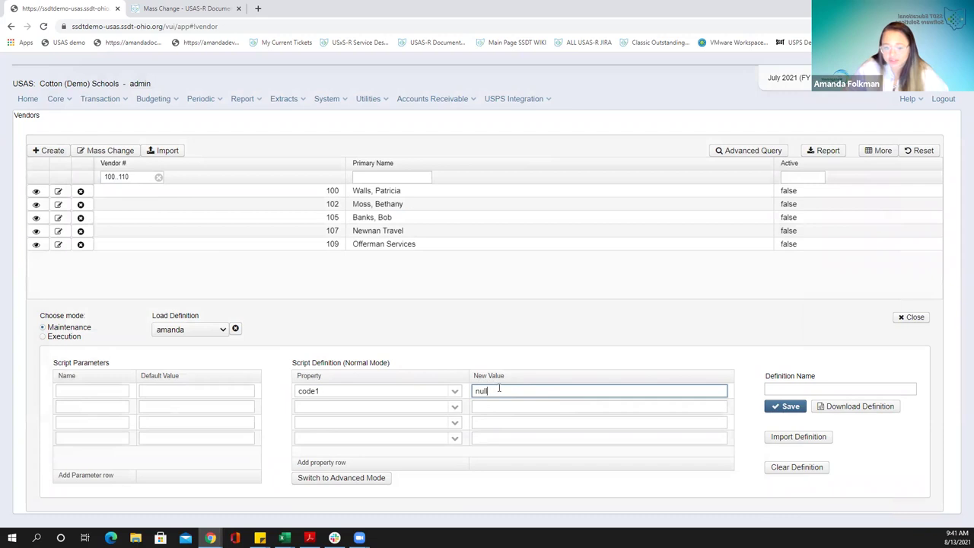
# - Save the definition as 'code null' and submit it in Execution mode for five vendors
pyautogui.click(789, 389)
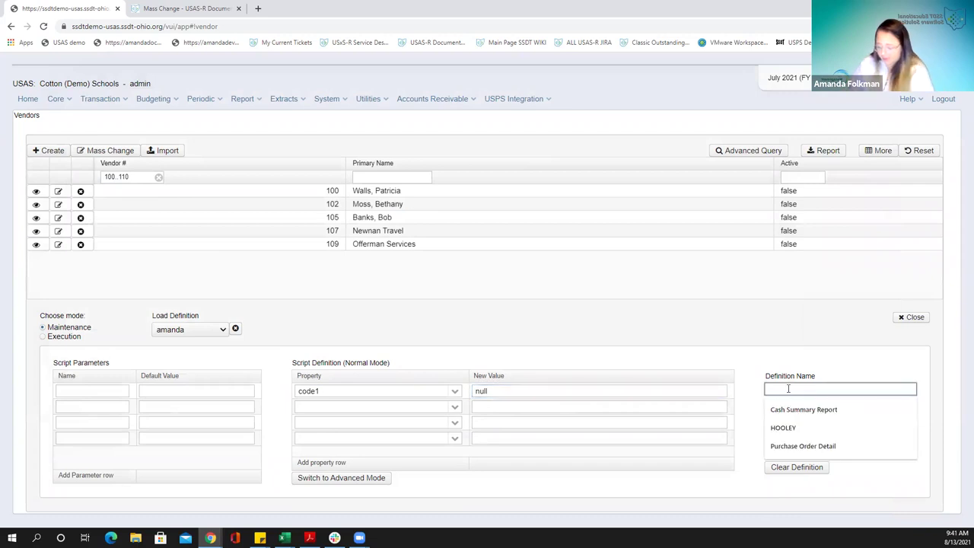
pyautogui.write('code nu')
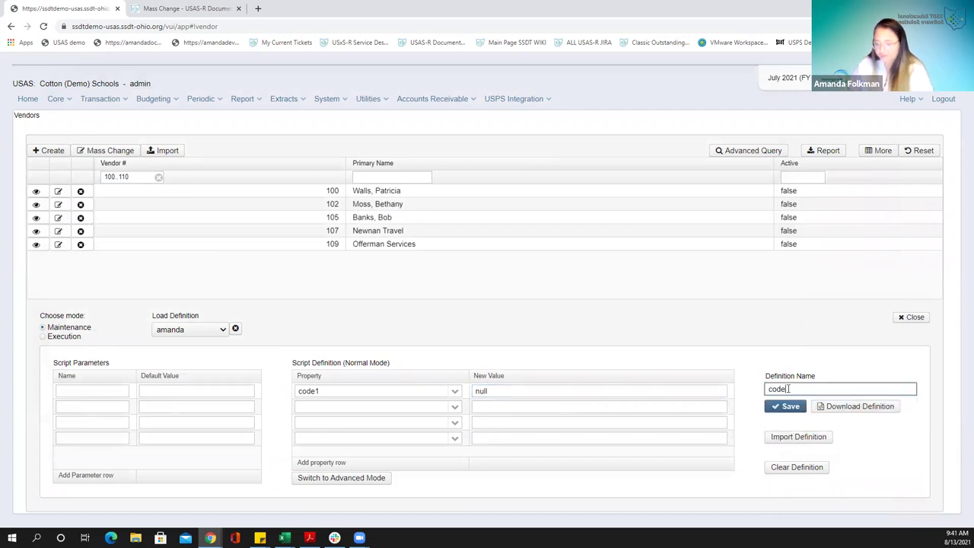
pyautogui.click(785, 406)
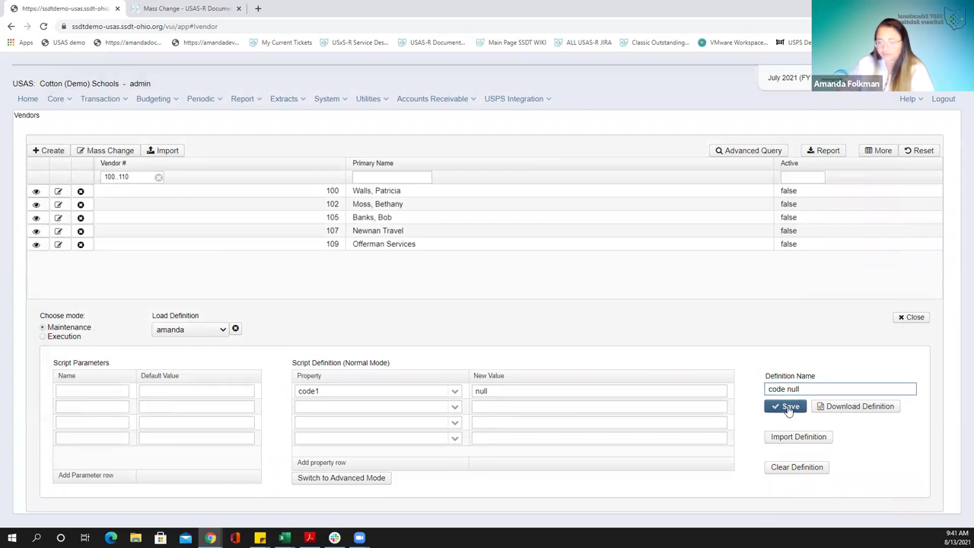
pyautogui.click(60, 338)
pyautogui.click(389, 375)
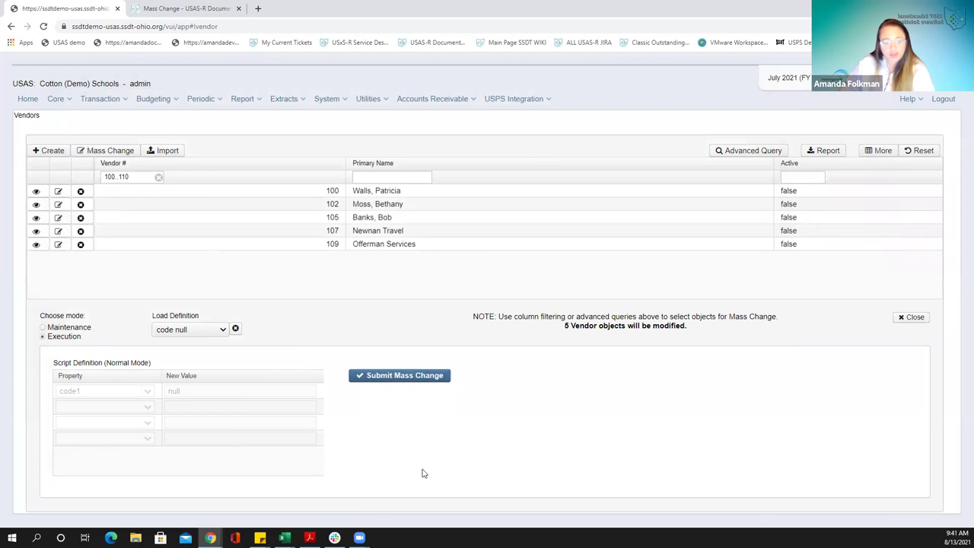
pyautogui.click(35, 191)
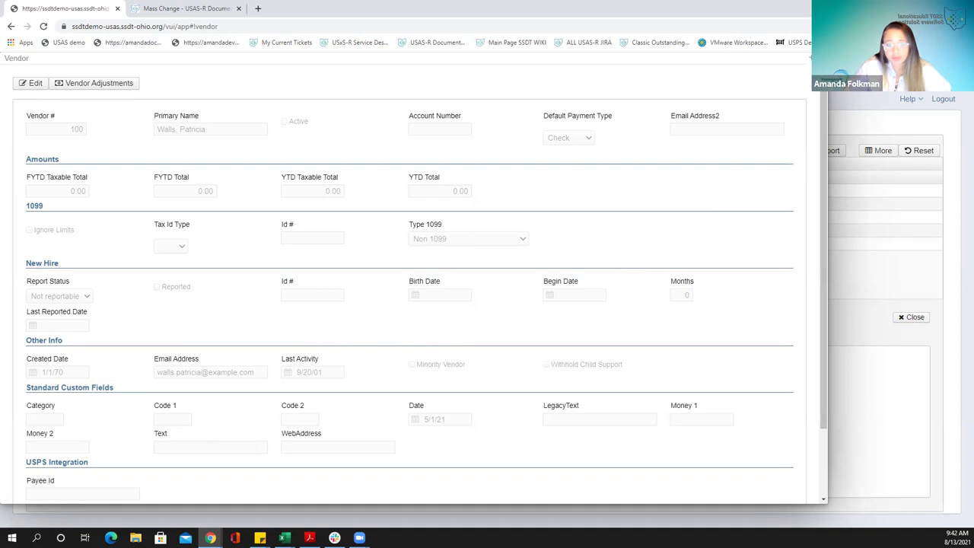
pyautogui.press('Escape')
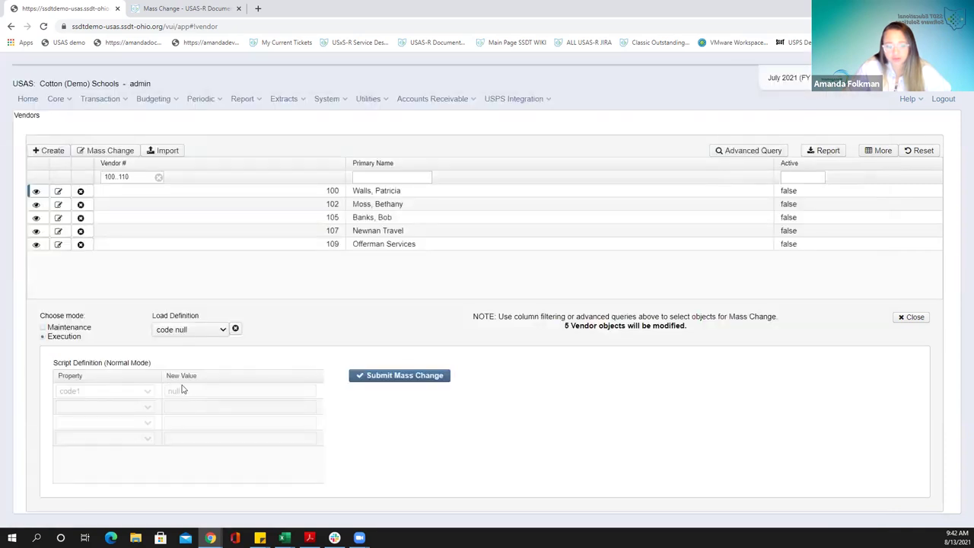
# - Scroll the Mass Change wiki past Script Parameters and Execution, then return to USAS-R vendors
pyautogui.click(176, 9)
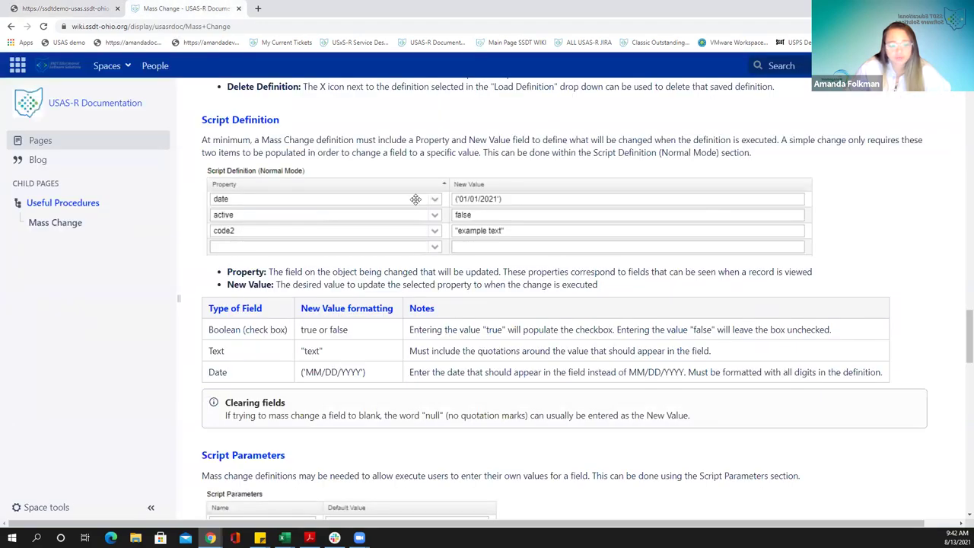
pyautogui.scroll(-1, 252, 346)
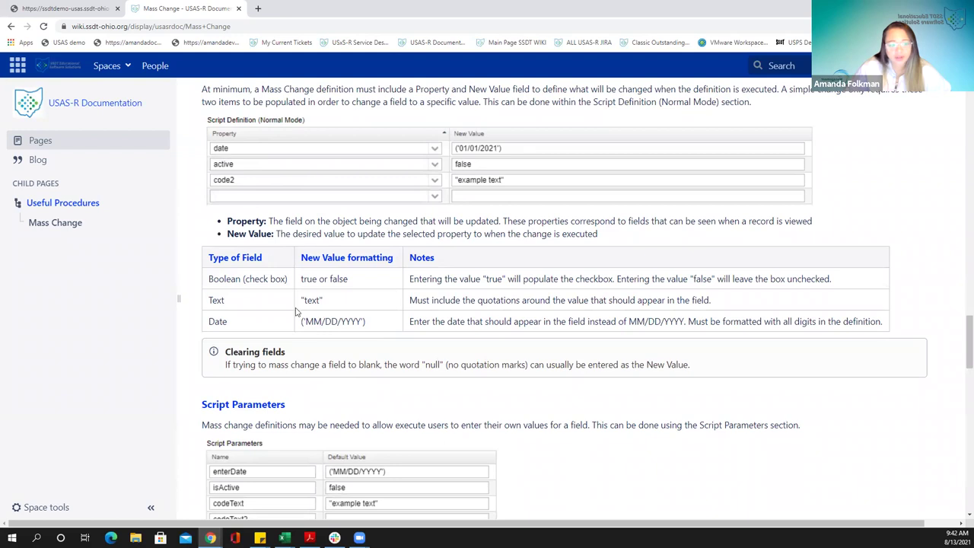
pyautogui.scroll(-3, 204, 263)
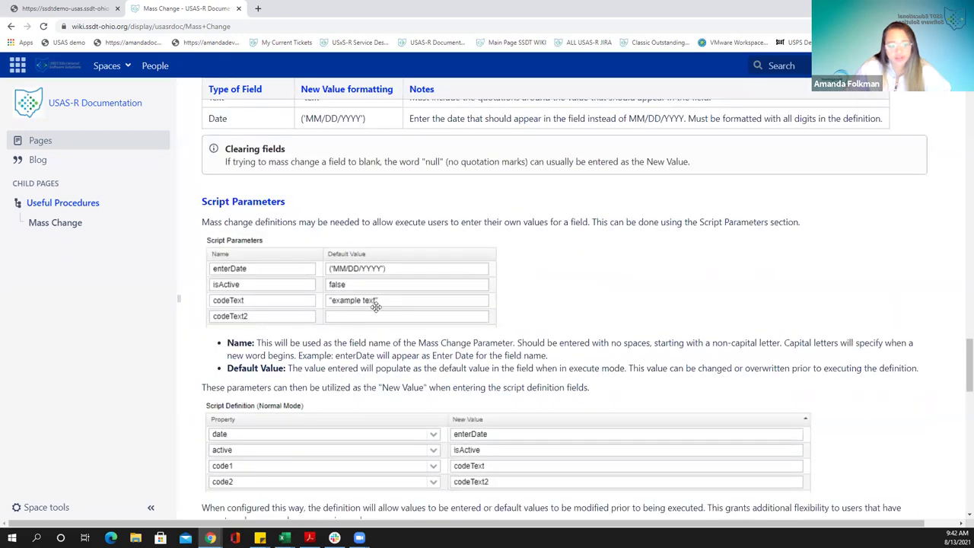
pyautogui.scroll(-1, 436, 335)
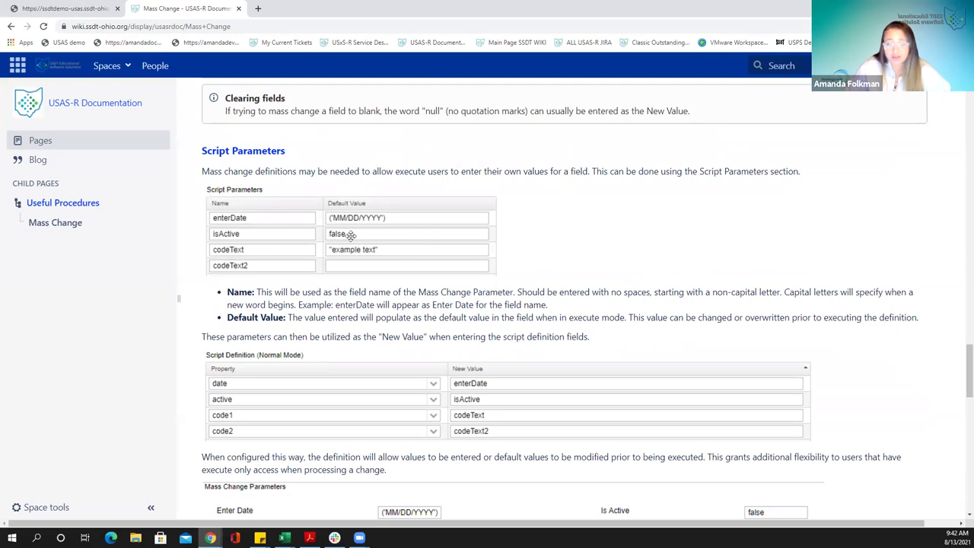
pyautogui.scroll(-3, 367, 239)
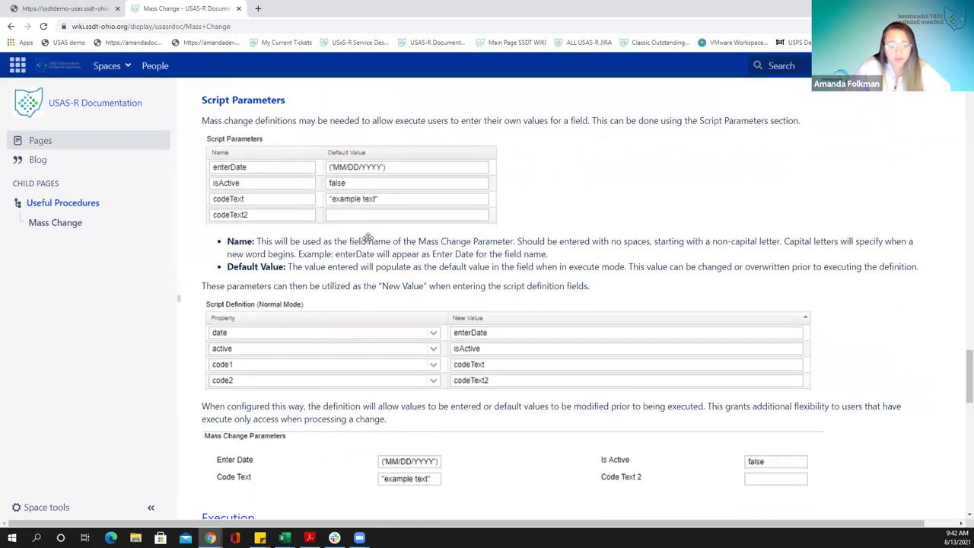
pyautogui.scroll(-2, 367, 239)
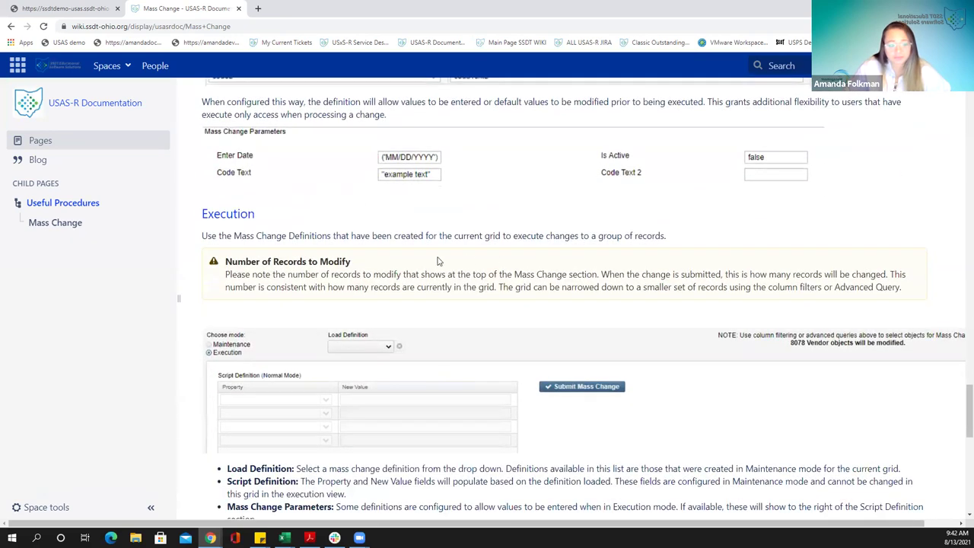
pyautogui.scroll(-1, 371, 246)
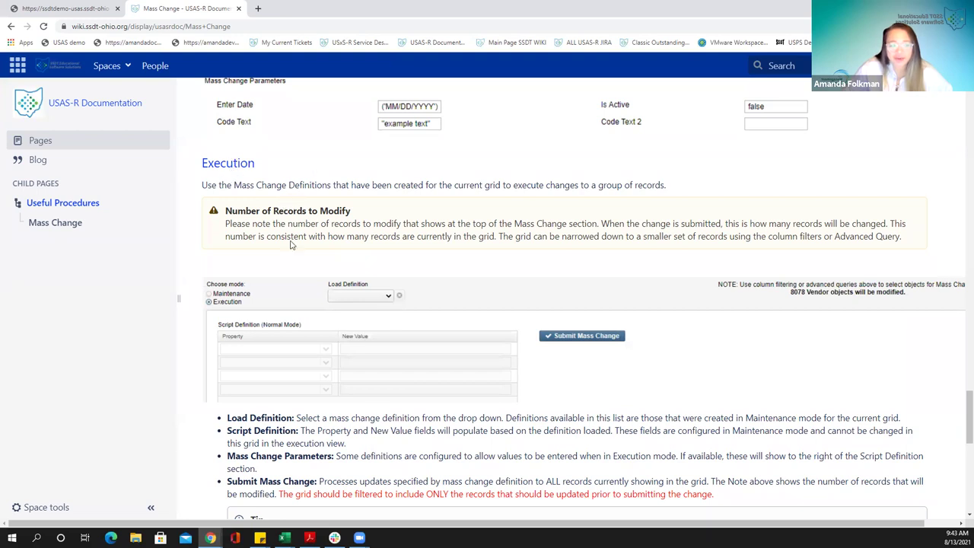
pyautogui.scroll(-2, 290, 245)
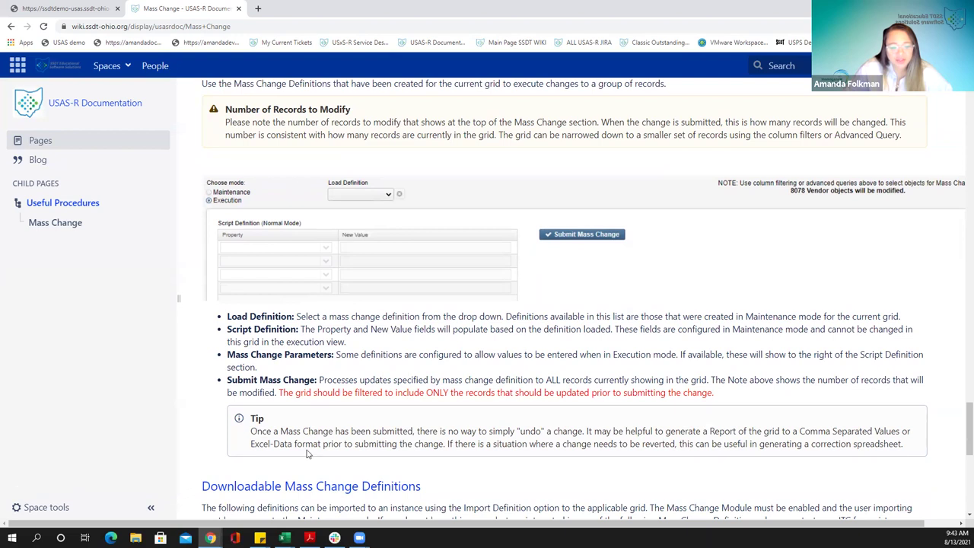
pyautogui.click(69, 10)
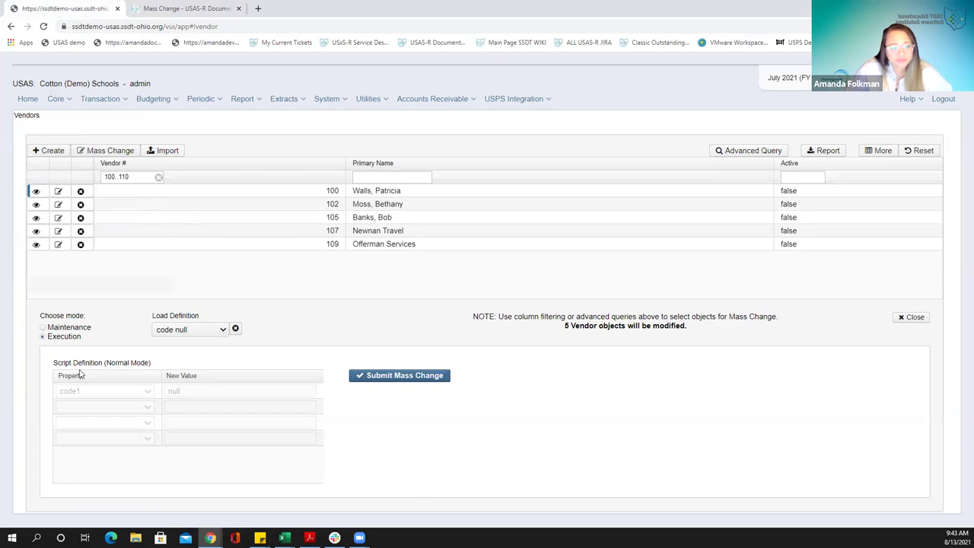
# - Reload the saved 'amanda' definition from Load Definition in Execution mode for the 5 vendors
pyautogui.click(199, 329)
pyautogui.click(182, 380)
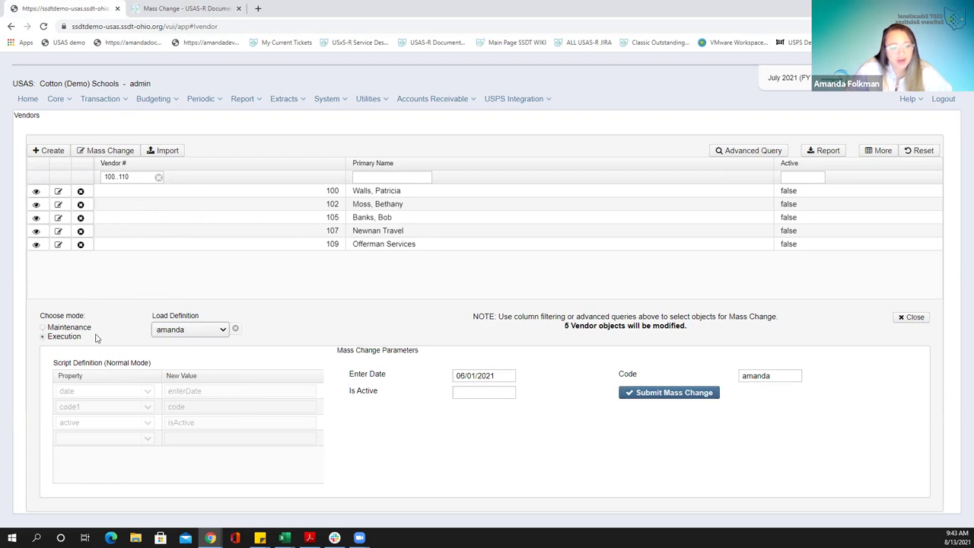
pyautogui.click(200, 335)
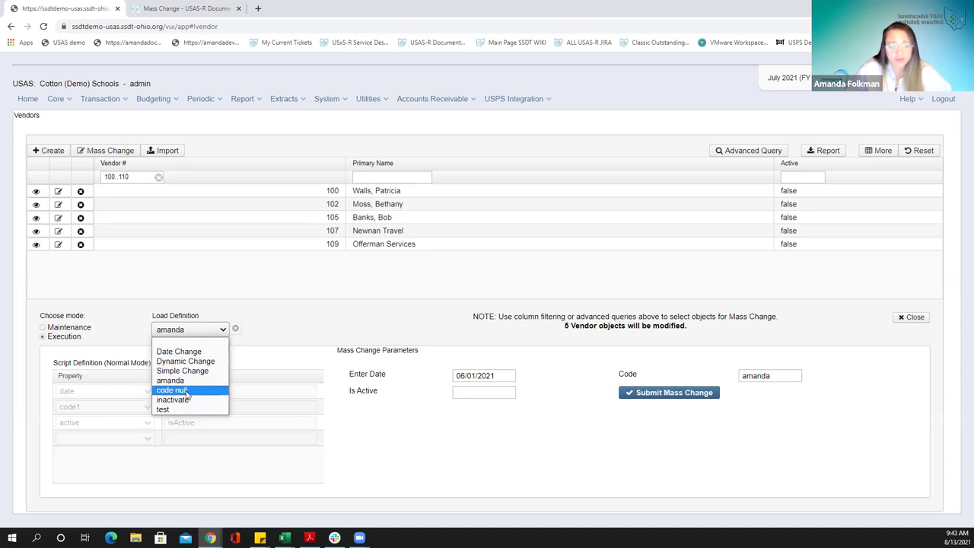
pyautogui.click(190, 380)
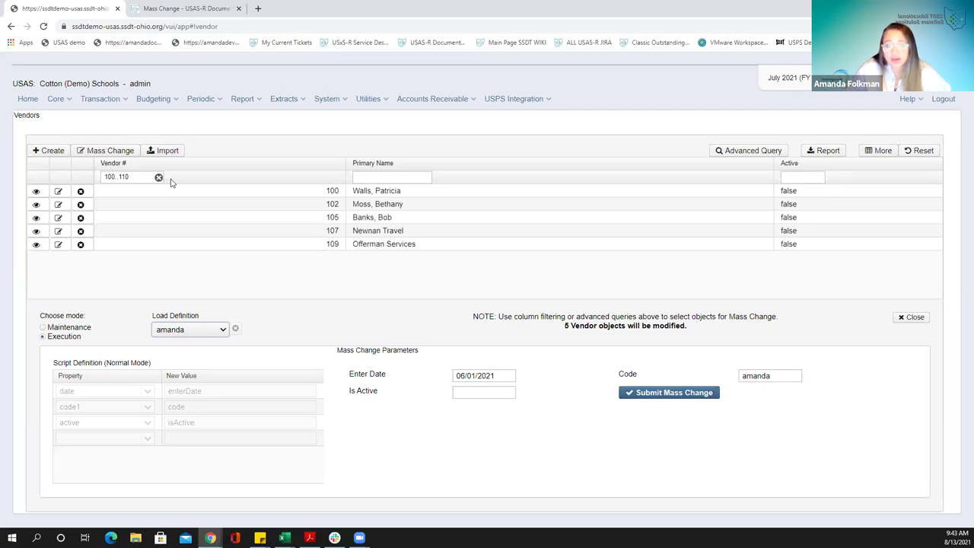
pyautogui.click(754, 151)
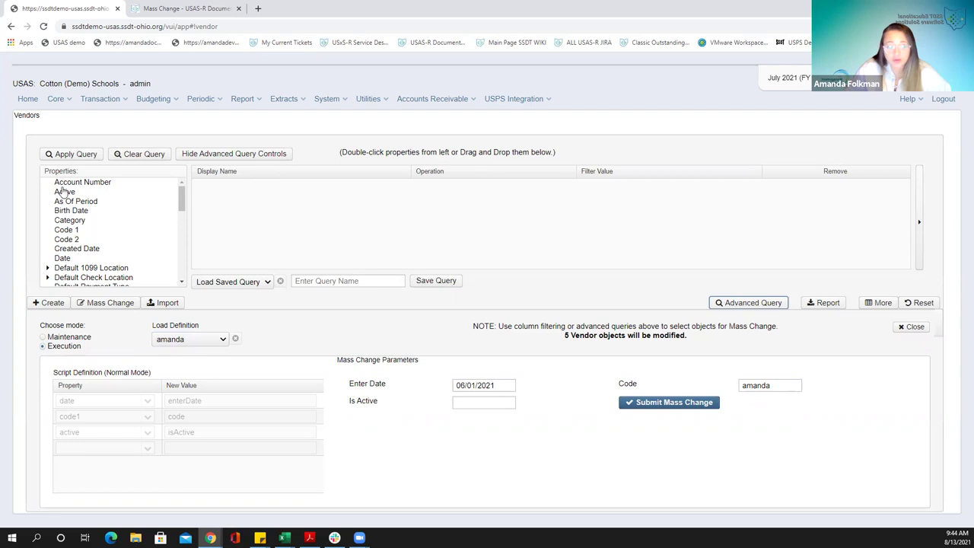
pyautogui.moveTo(64, 191); pyautogui.dragTo(260, 196)
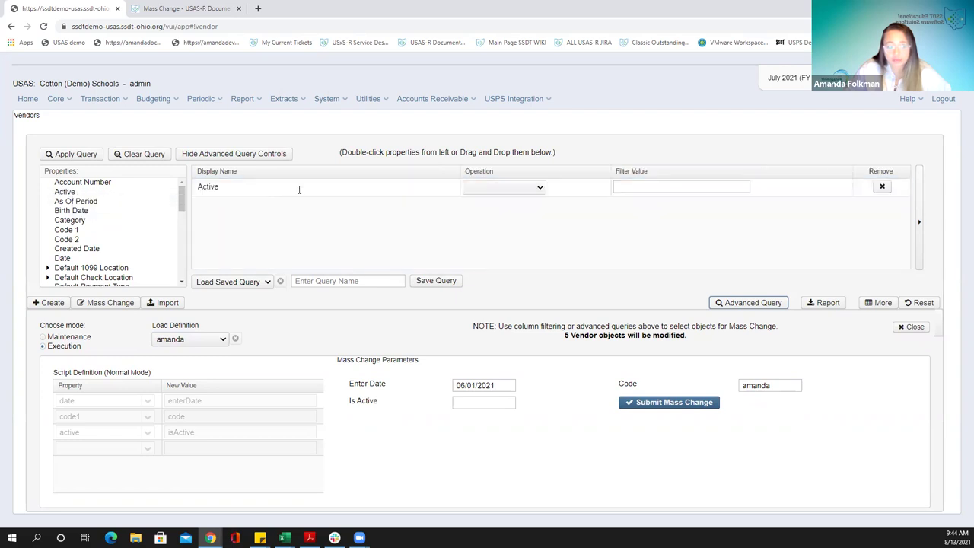
pyautogui.click(515, 189)
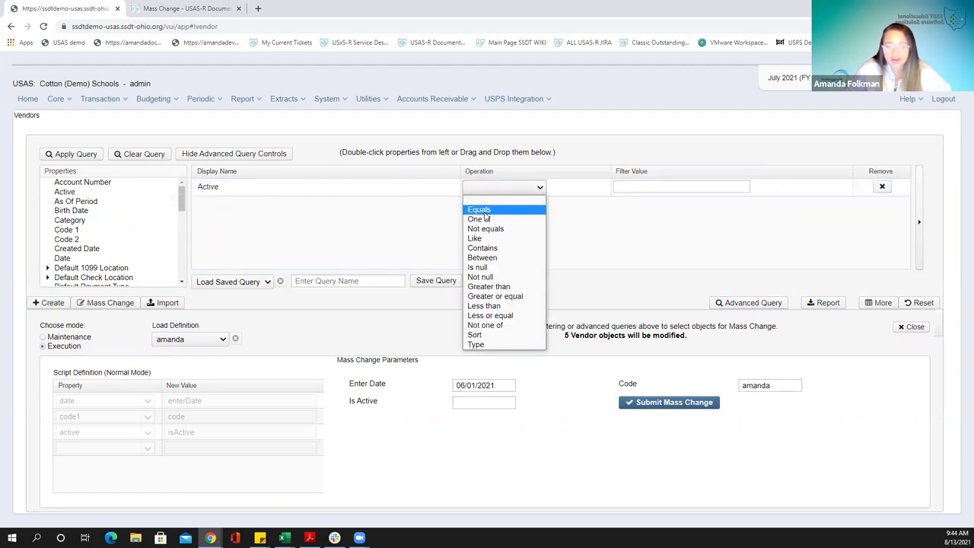
pyautogui.click(491, 211)
pyautogui.click(631, 187)
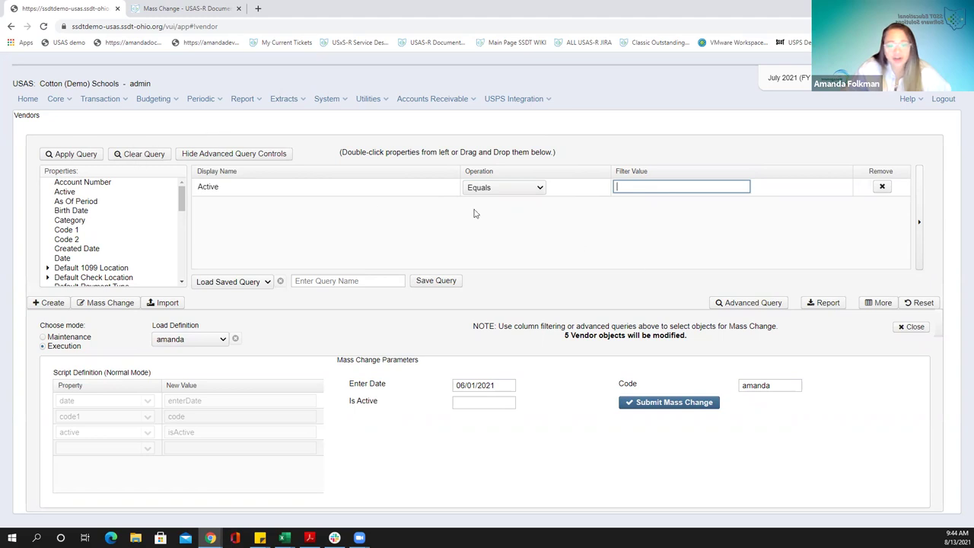
pyautogui.click(232, 153)
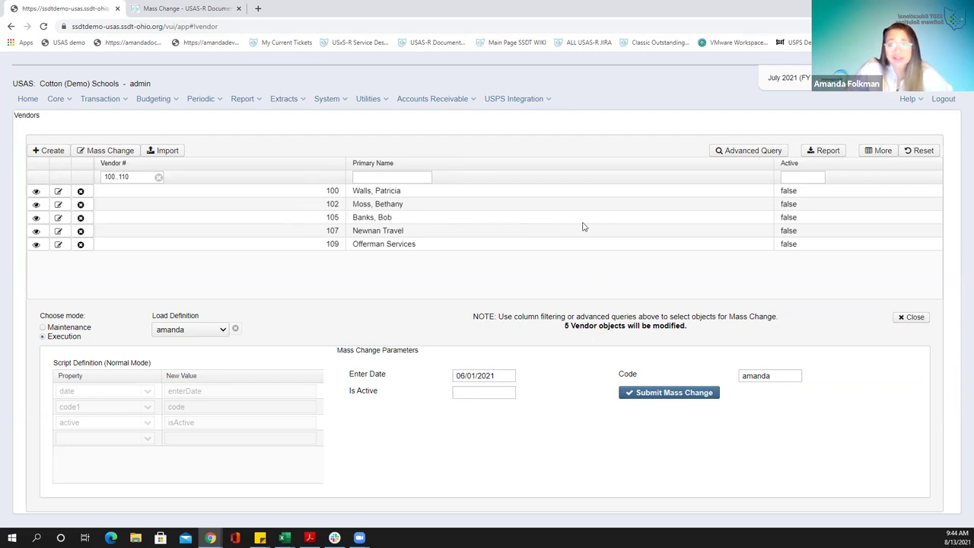
pyautogui.click(822, 151)
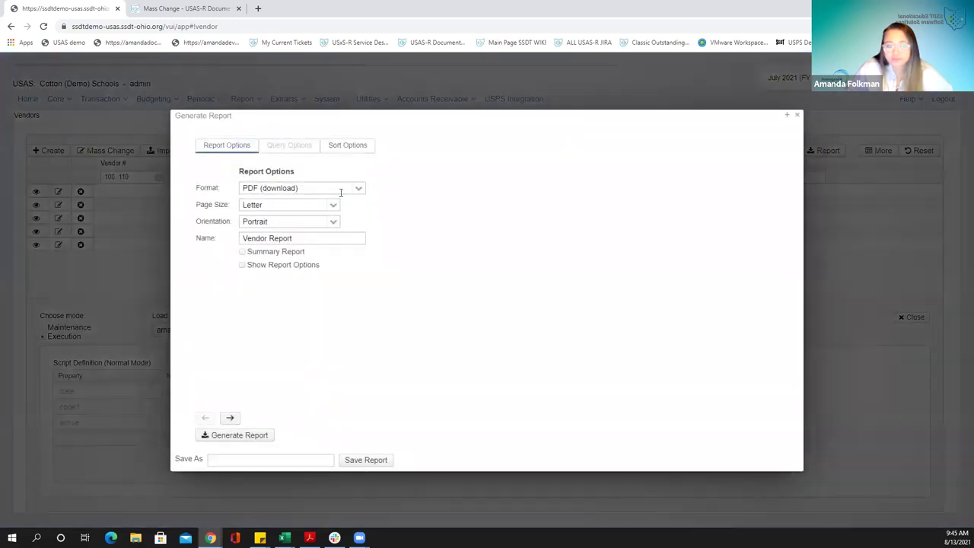
# - Export the five vendors as an Excel-Data report, downloading Vendor Report (2).xlsx
pyautogui.click(354, 195)
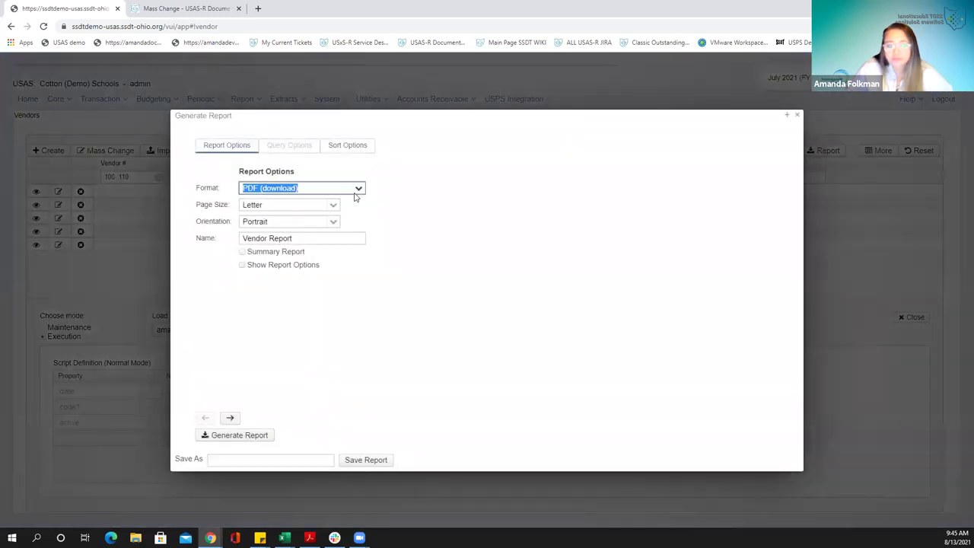
pyautogui.click(354, 196)
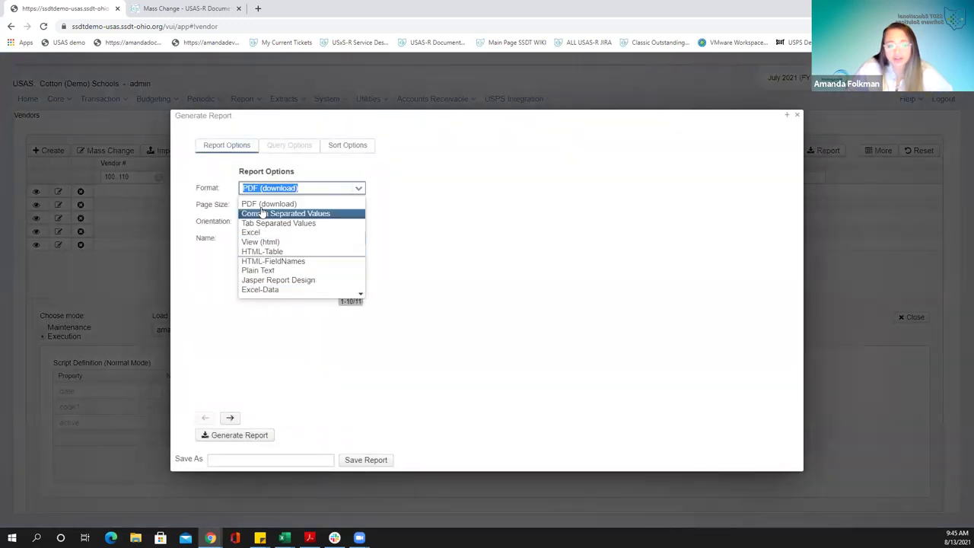
pyautogui.click(263, 213)
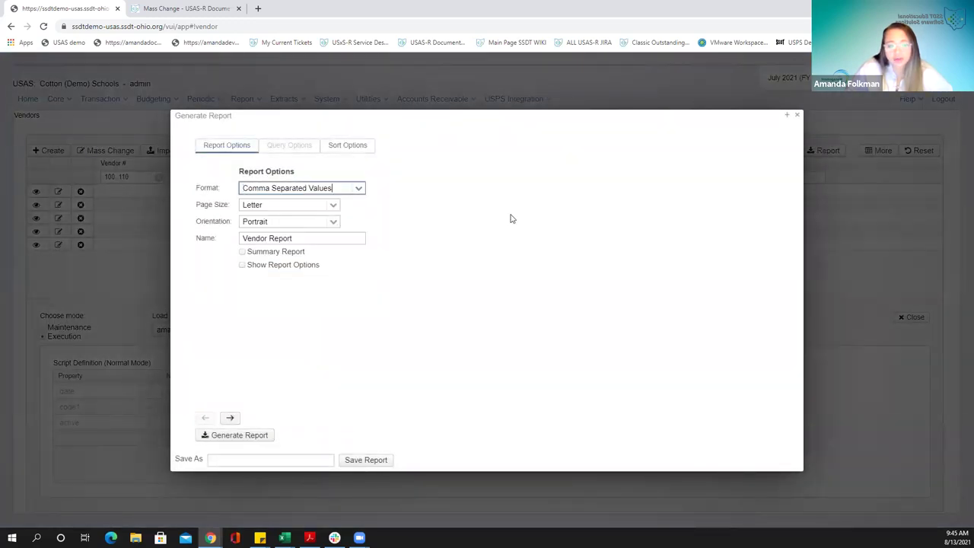
pyautogui.click(361, 191)
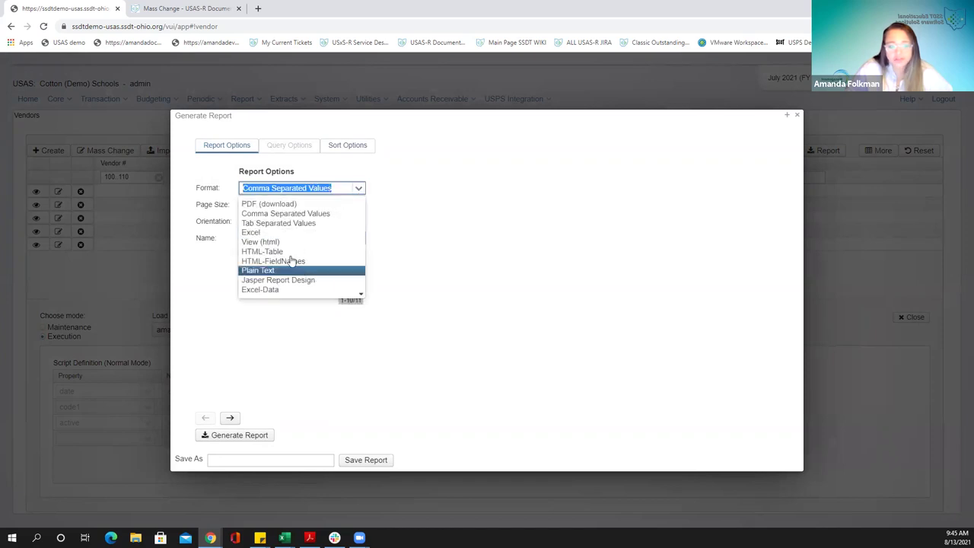
pyautogui.click(264, 292)
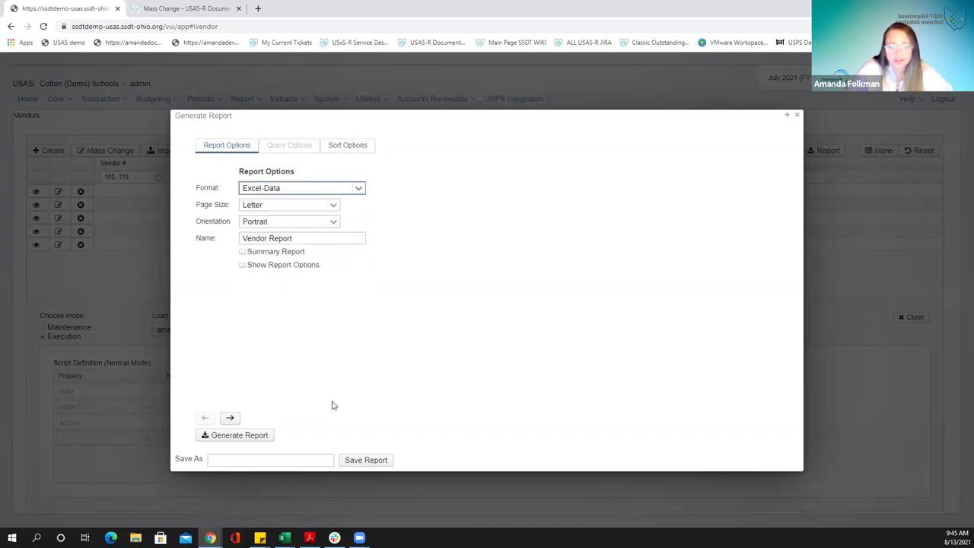
pyautogui.click(253, 441)
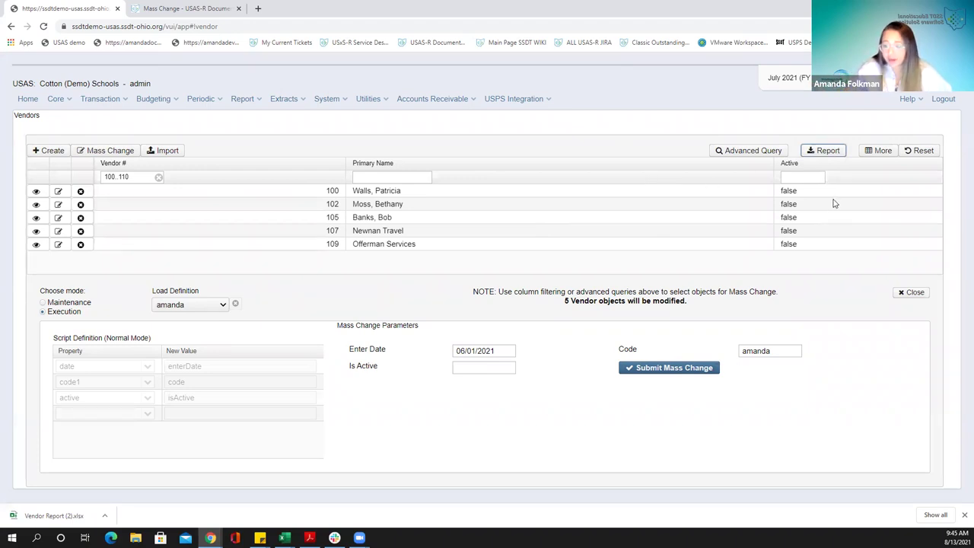
pyautogui.click(38, 517)
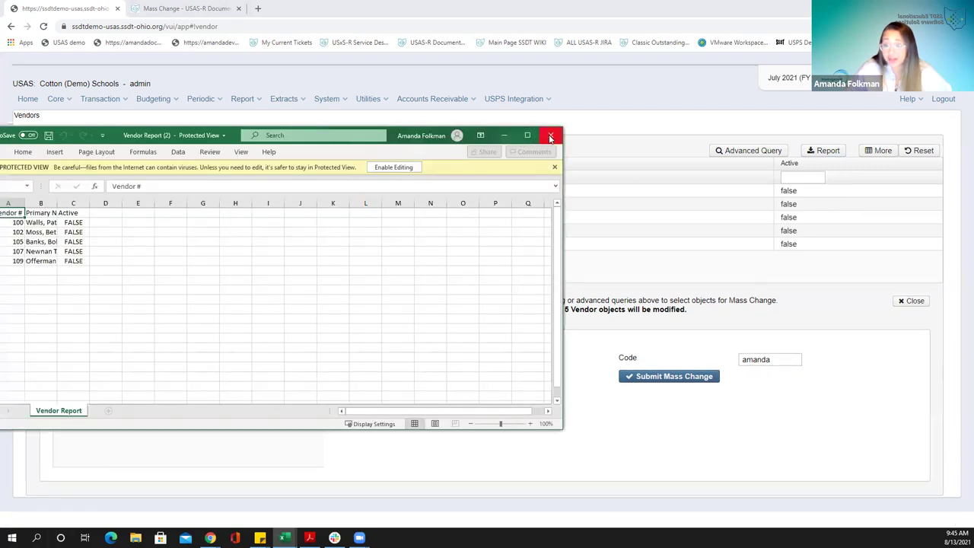
pyautogui.click(551, 138)
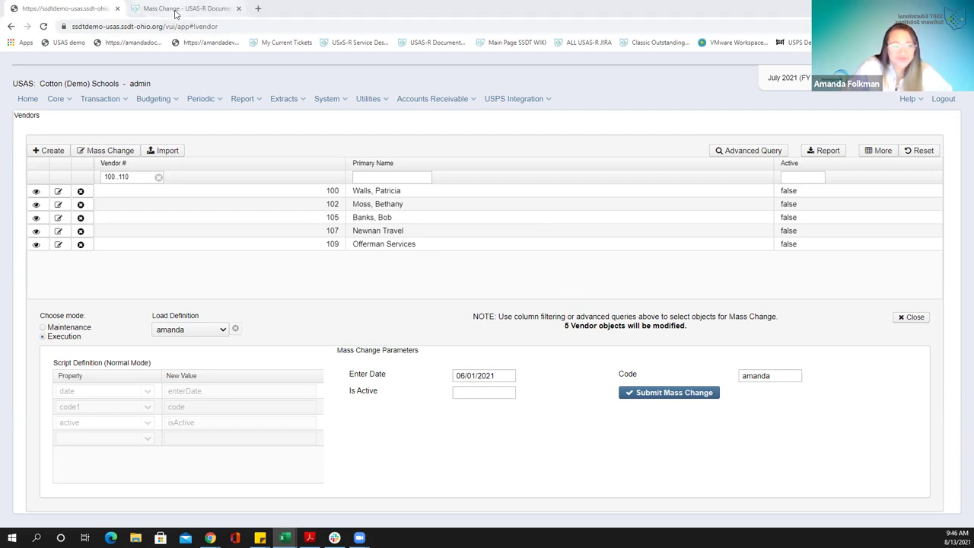
pyautogui.hotkey('ctrl', 'Tab')
pyautogui.scroll(-3, 279, 348)
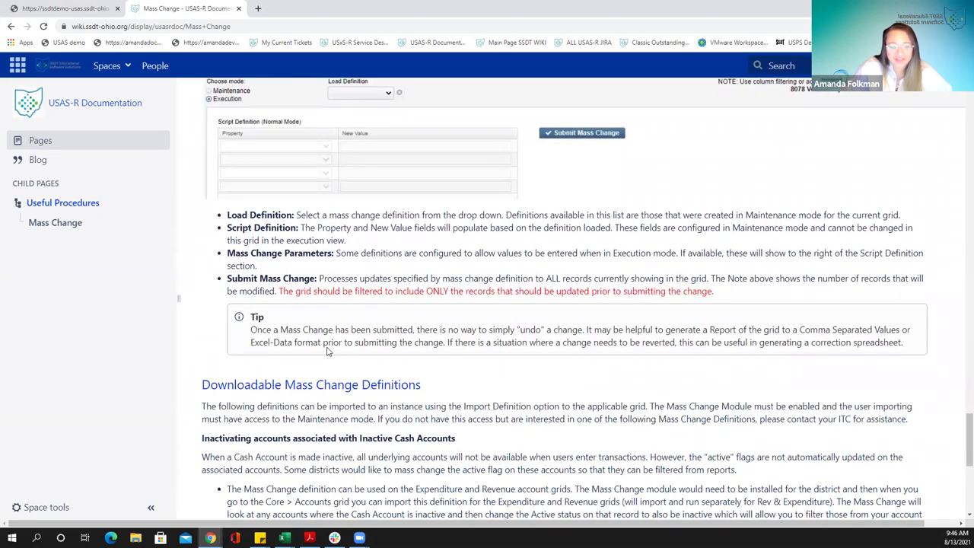
pyautogui.scroll(-3, 327, 350)
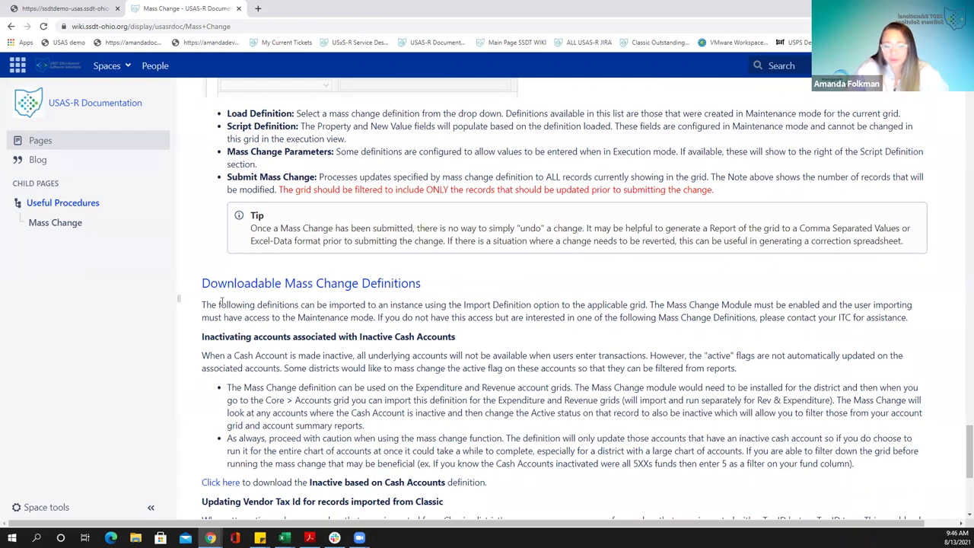
pyautogui.scroll(2, 329, 302)
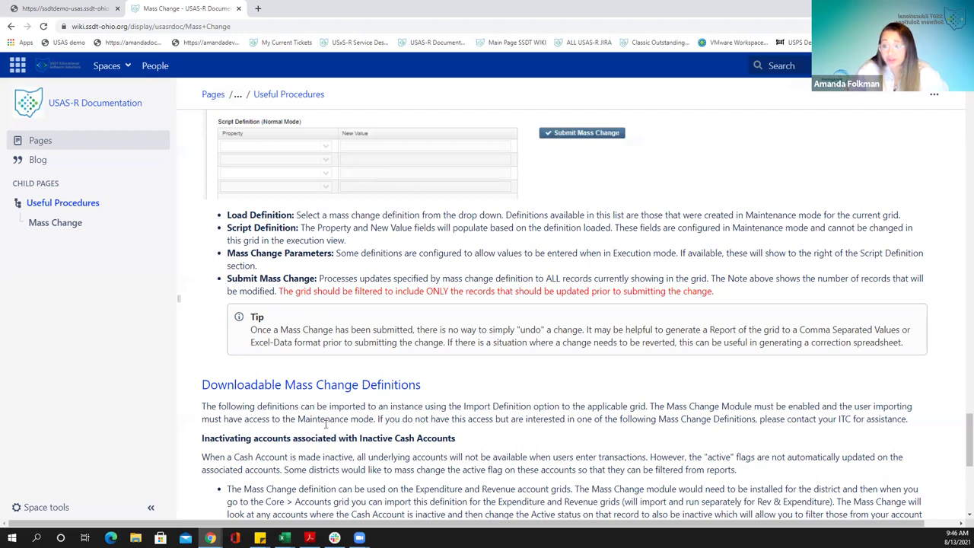
pyautogui.click(79, 9)
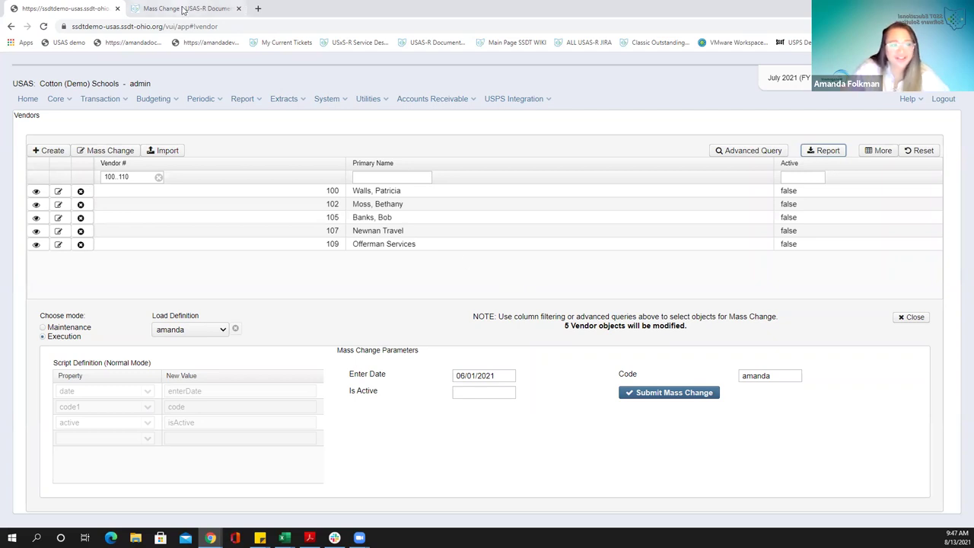
# - Return to the Mass Change documentation page at Downloadable Mass Change Definitions
pyautogui.click(187, 11)
pyautogui.scroll(-2, 427, 264)
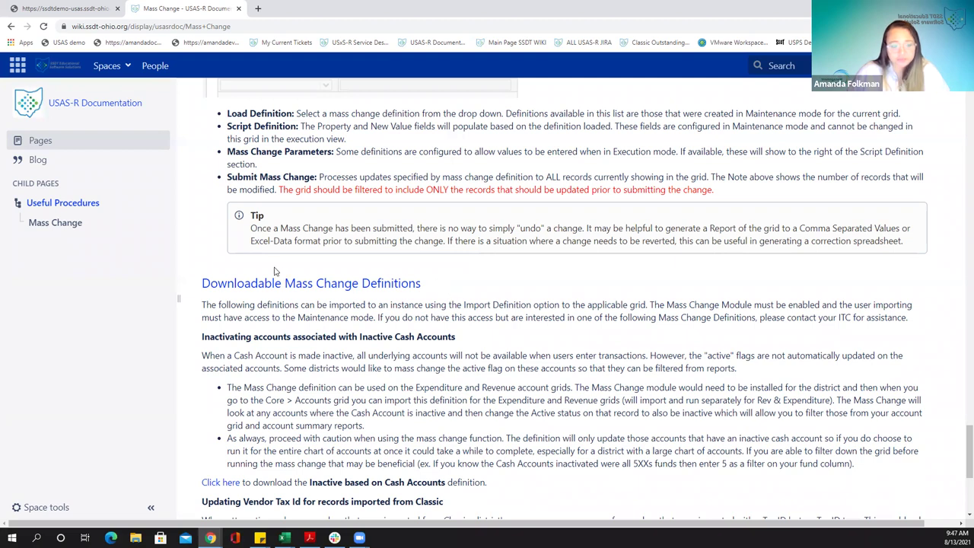
# - Read the downloadable definitions from inactivating cash accounts down to zeroing Estimate vs. Actual variances
pyautogui.scroll(-1, 123, 265)
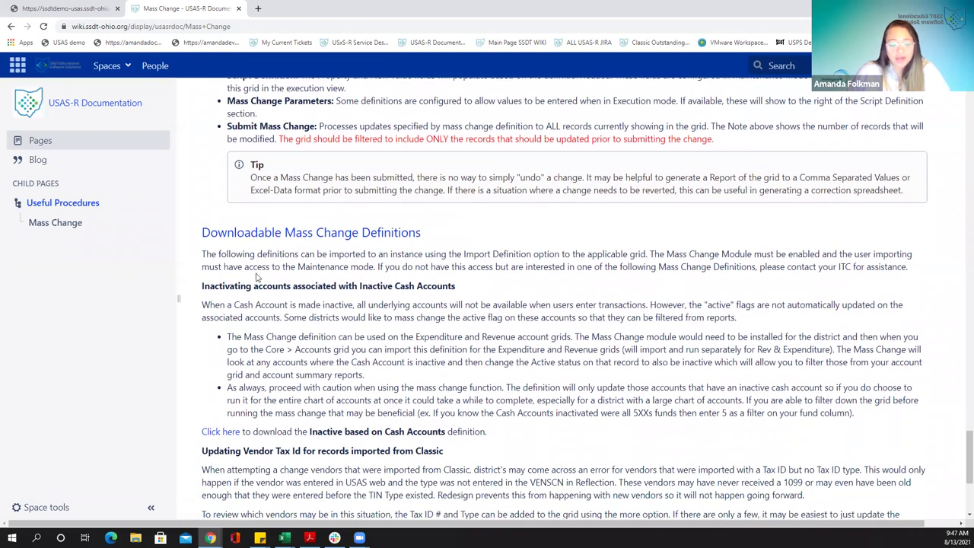
pyautogui.moveTo(202, 286); pyautogui.dragTo(468, 281)
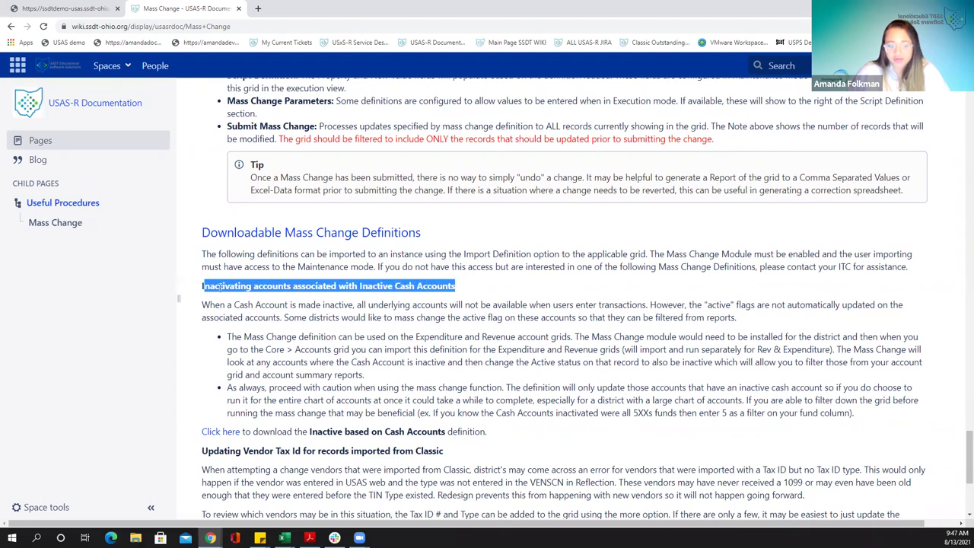
pyautogui.click(199, 289)
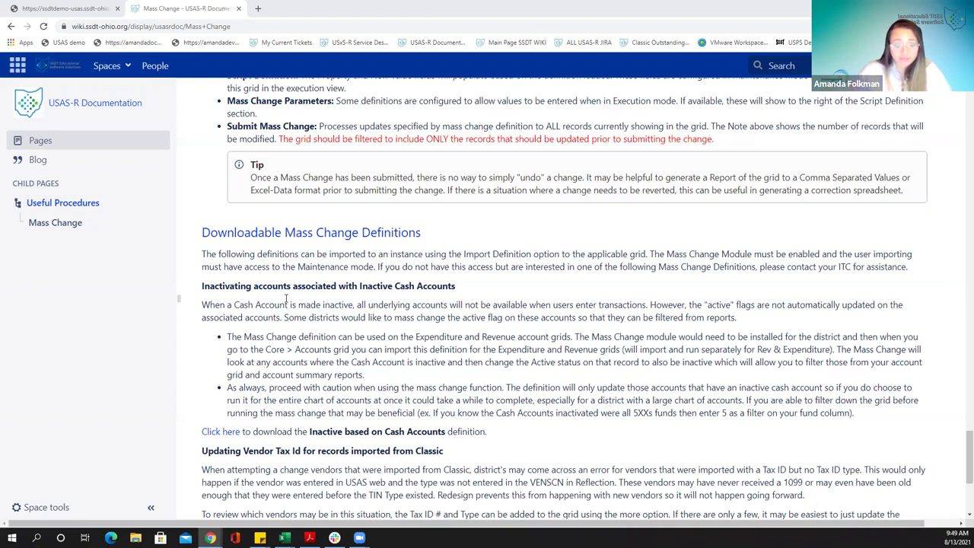
pyautogui.scroll(-1, 287, 302)
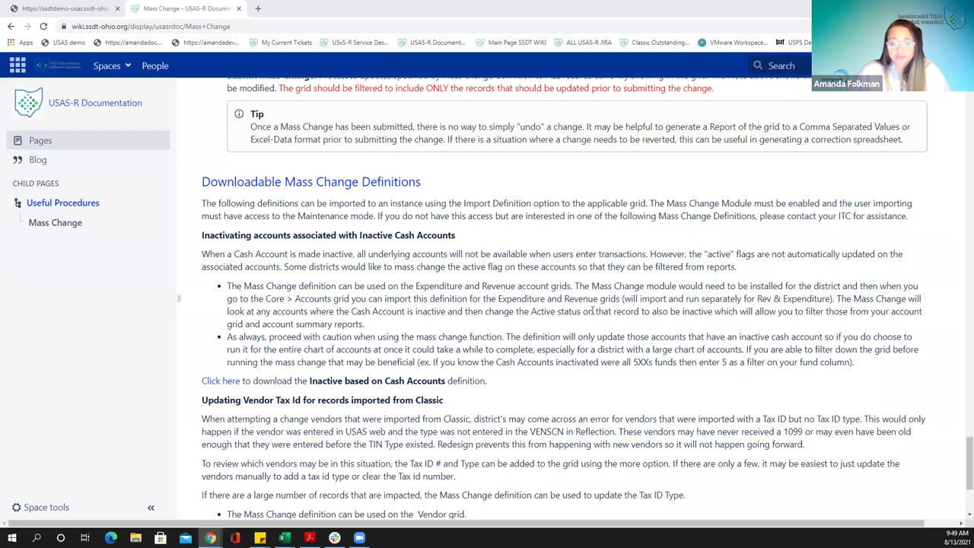
pyautogui.scroll(-1, 681, 323)
pyautogui.scroll(-1, 377, 277)
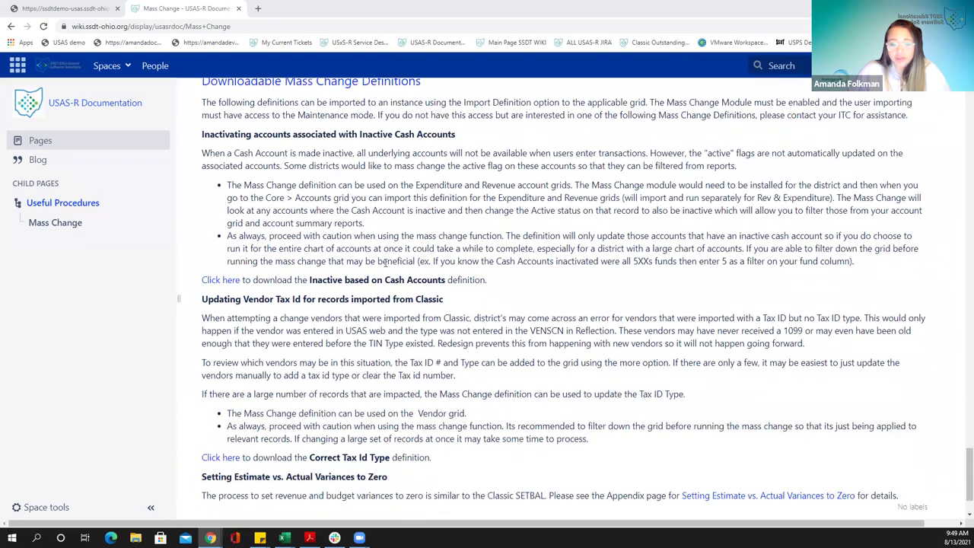
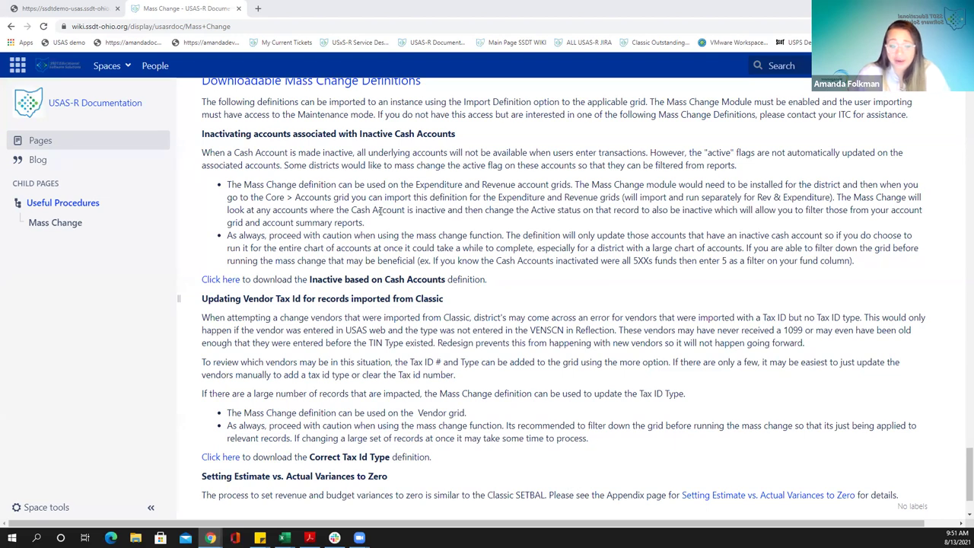
# - Download the Inactive based on Cash Account definition file from the SSDT wiki and close its preview
pyautogui.click(209, 279)
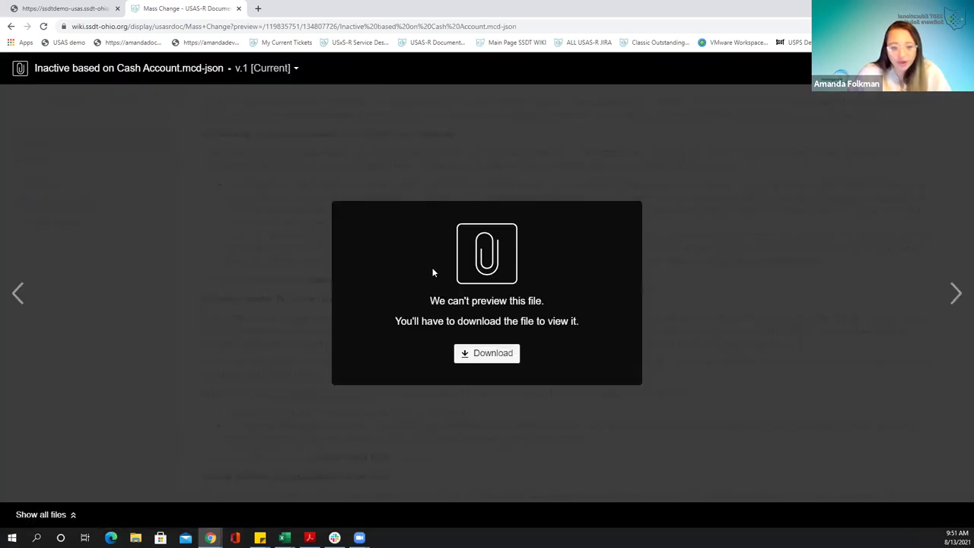
pyautogui.click(489, 353)
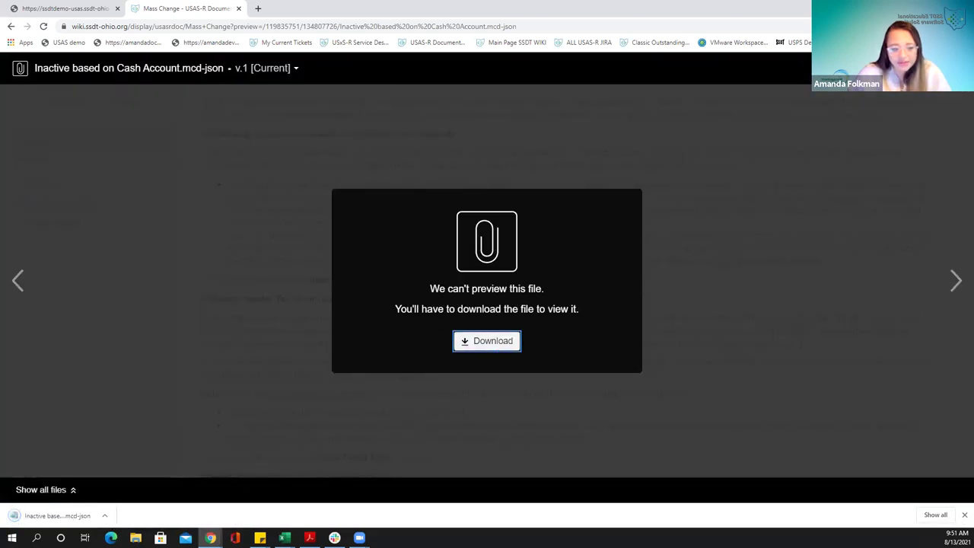
pyautogui.click(58, 11)
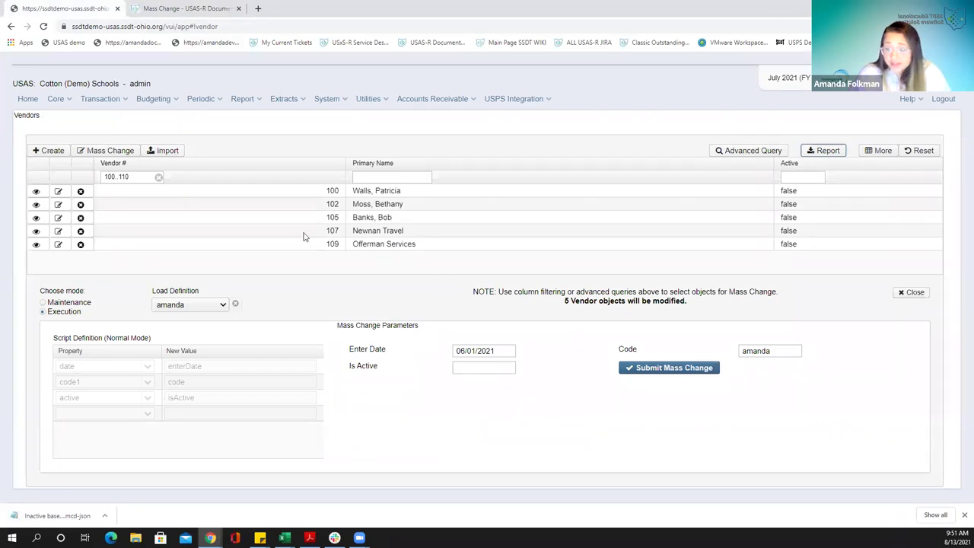
pyautogui.click(196, 10)
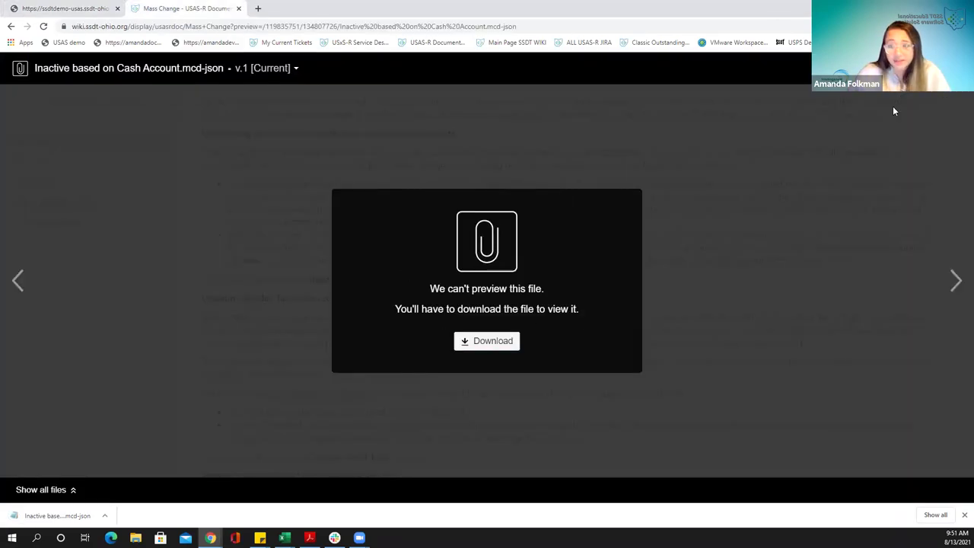
pyautogui.click(375, 176)
# - Highlight 'Expenditure and Revenue account grids' in the wiki, then return to USAS
pyautogui.moveTo(415, 184); pyautogui.dragTo(570, 183)
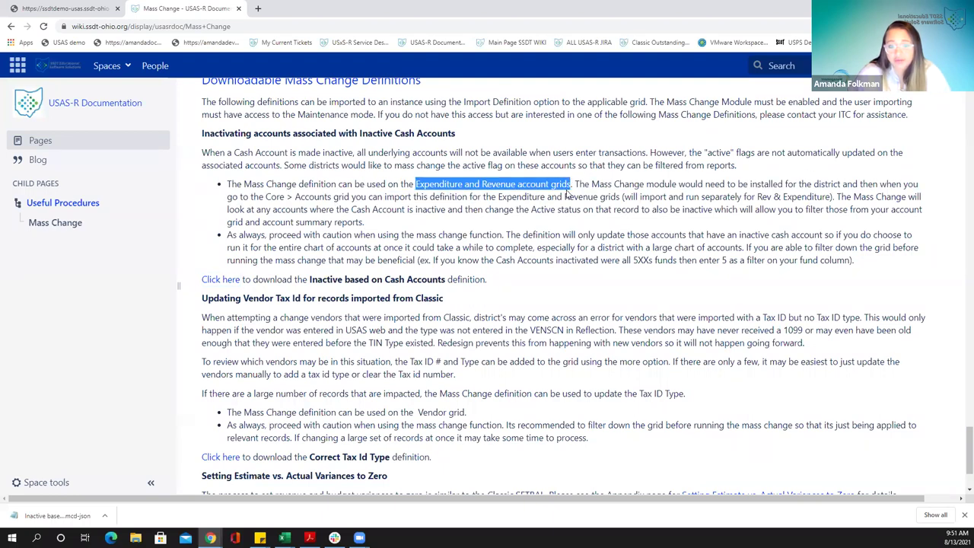
pyautogui.click(63, 8)
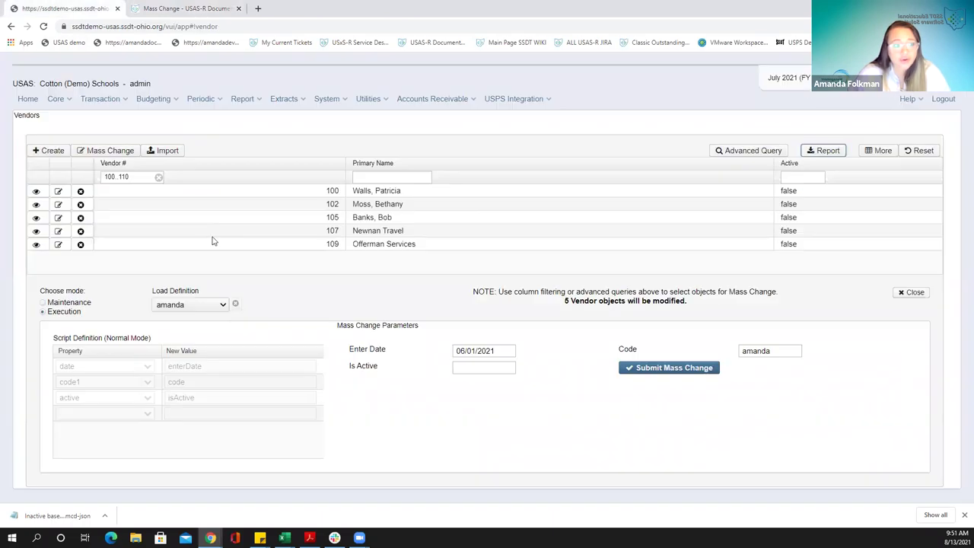
pyautogui.click(56, 102)
# - Import the 'Inactive based on Cash Account (2)' file from Downloads into the Expenditure Accounts mass change
pyautogui.click(60, 113)
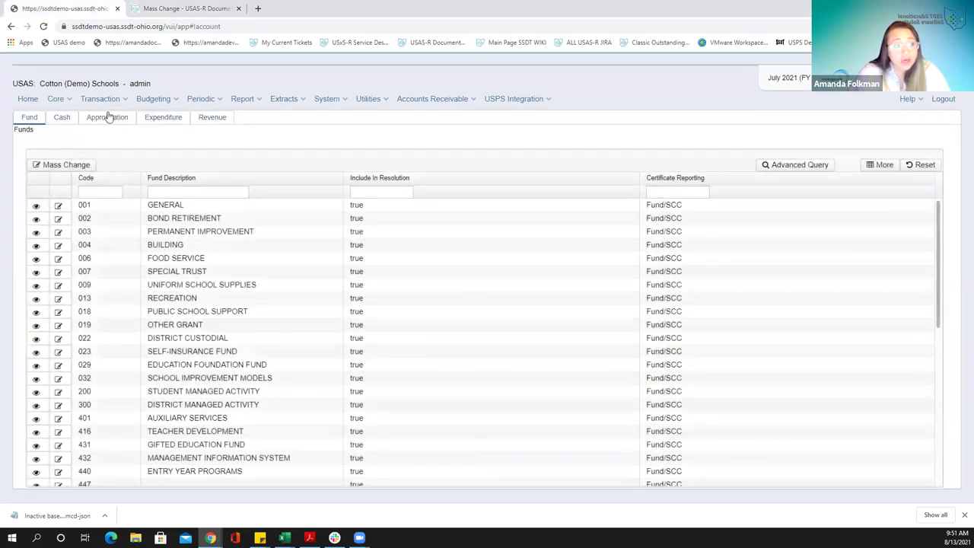
pyautogui.click(163, 119)
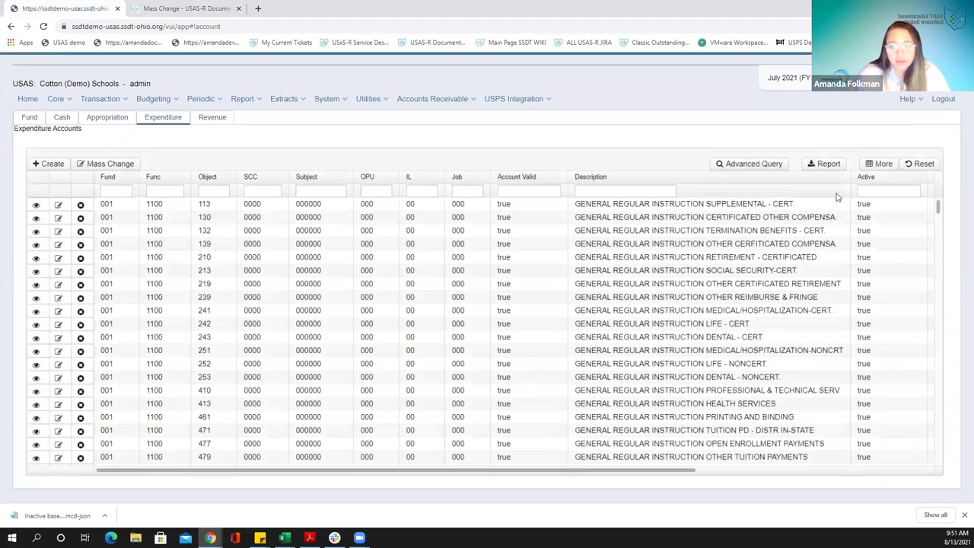
pyautogui.click(99, 163)
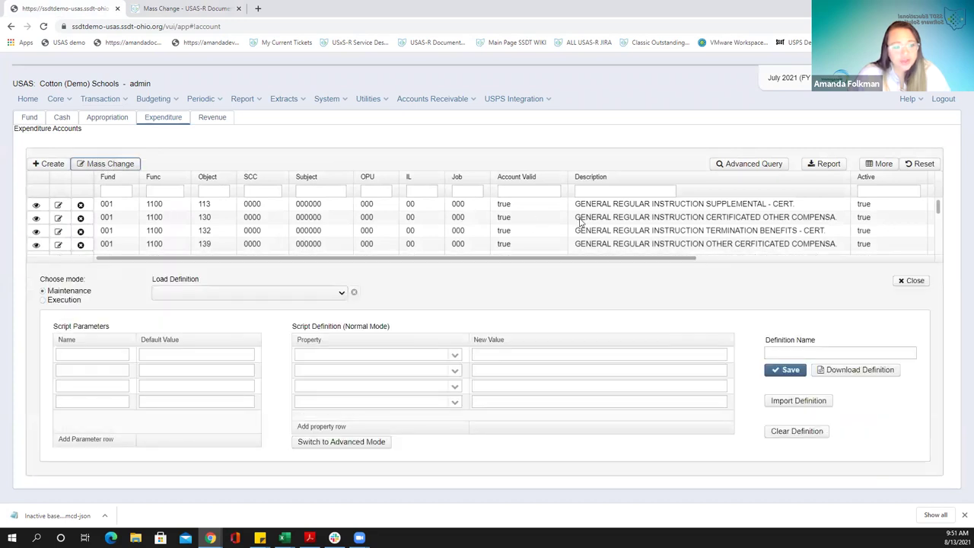
pyautogui.click(789, 404)
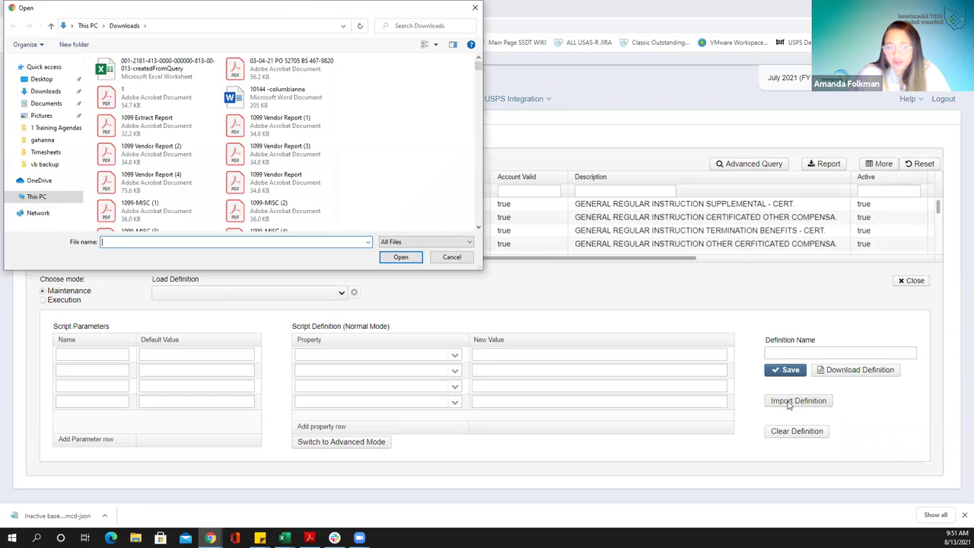
pyautogui.click(38, 91)
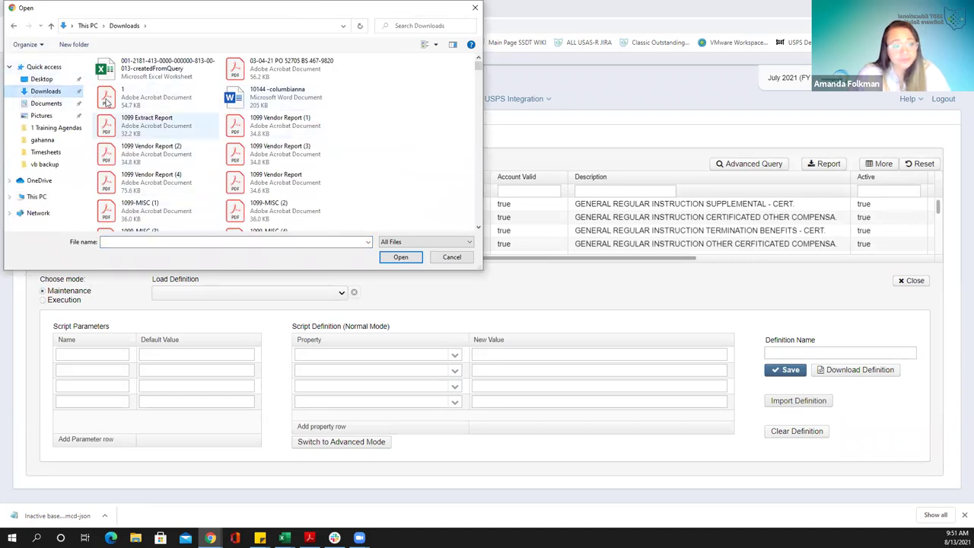
pyautogui.click(61, 92)
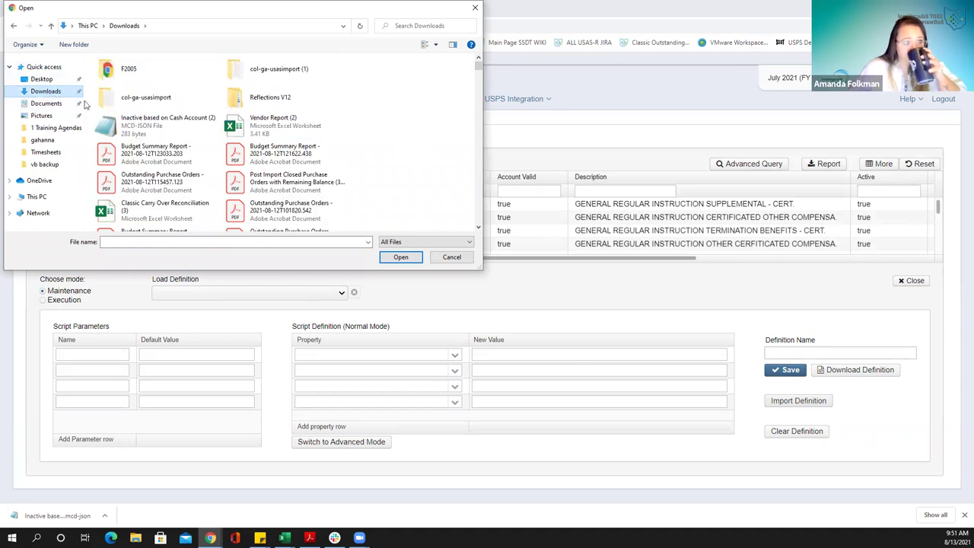
pyautogui.click(147, 129)
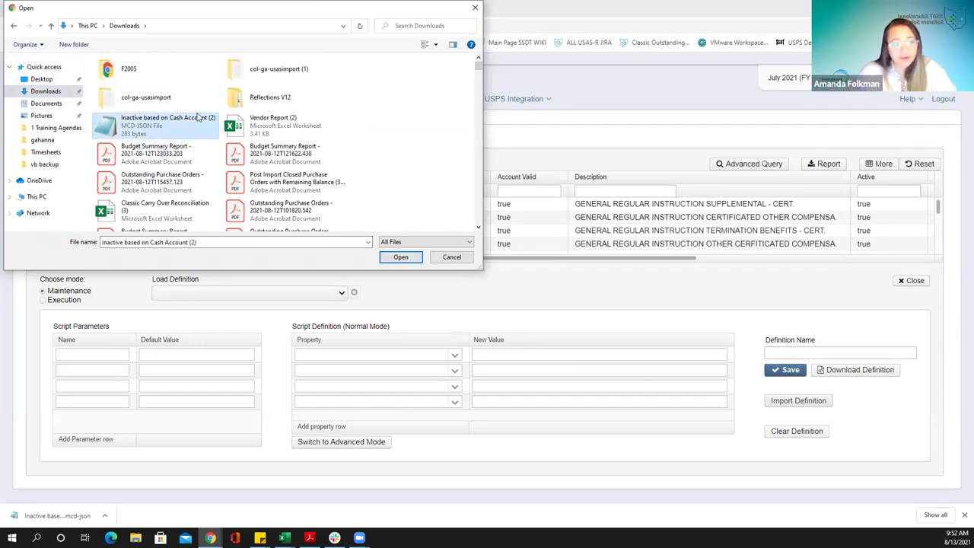
pyautogui.click(403, 258)
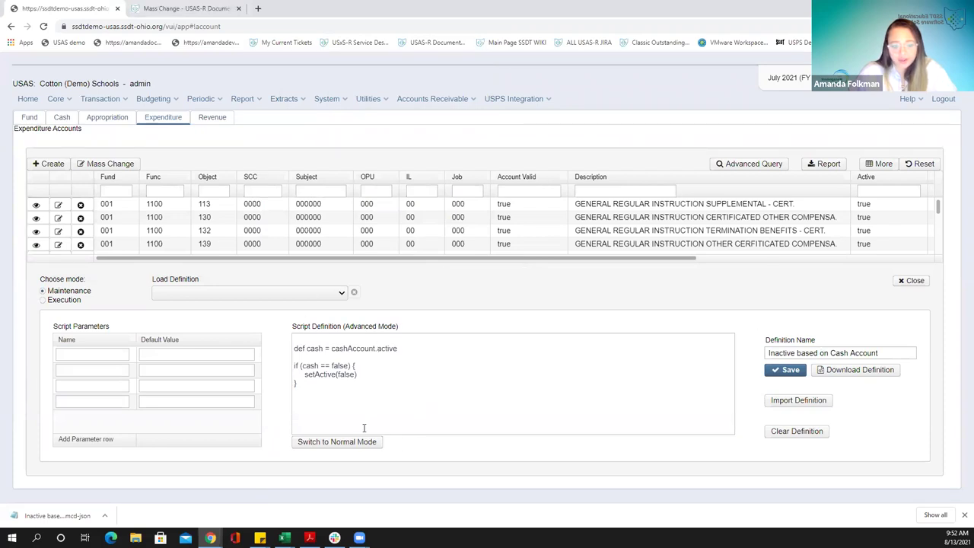
# - Save the imported definition, filter the expenditure grid to fund 5, and choose Execution mode
pyautogui.click(346, 444)
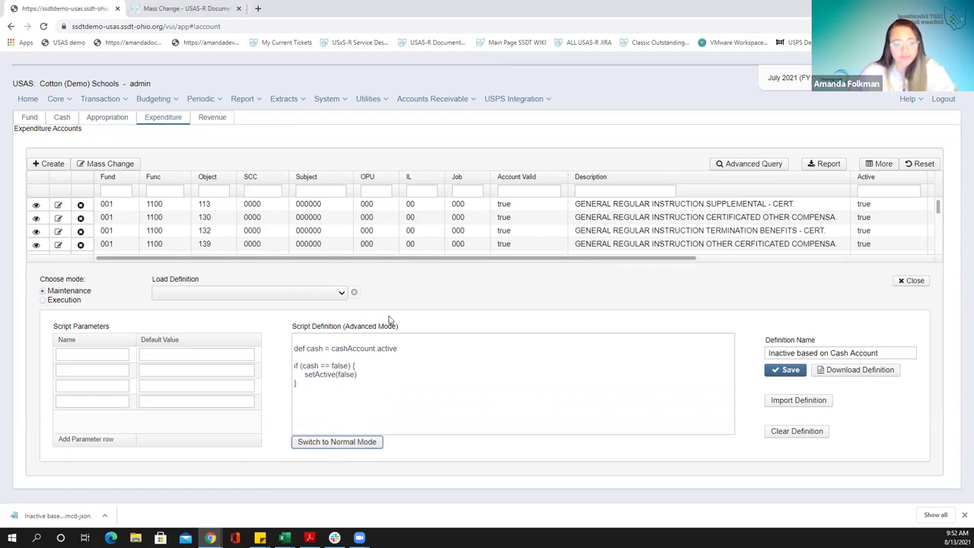
pyautogui.click(787, 376)
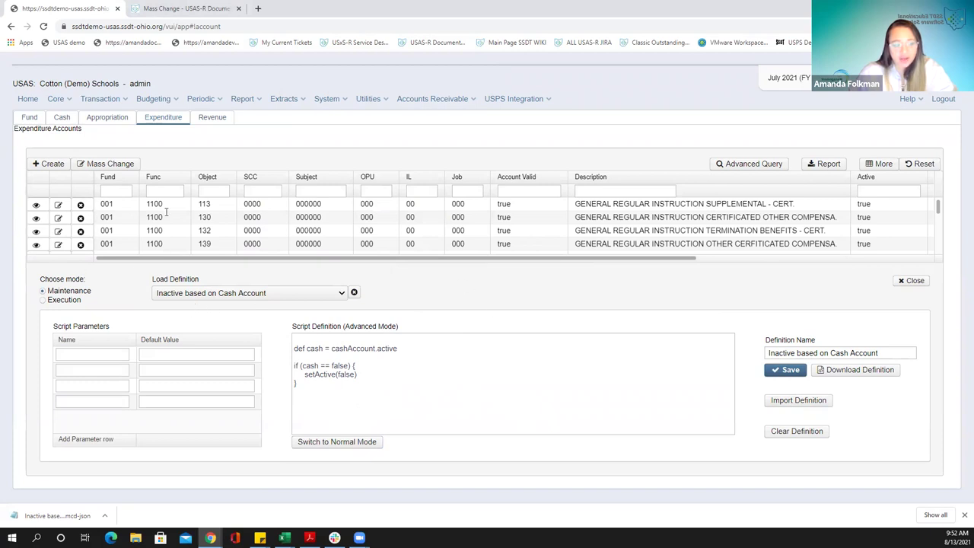
pyautogui.click(113, 190)
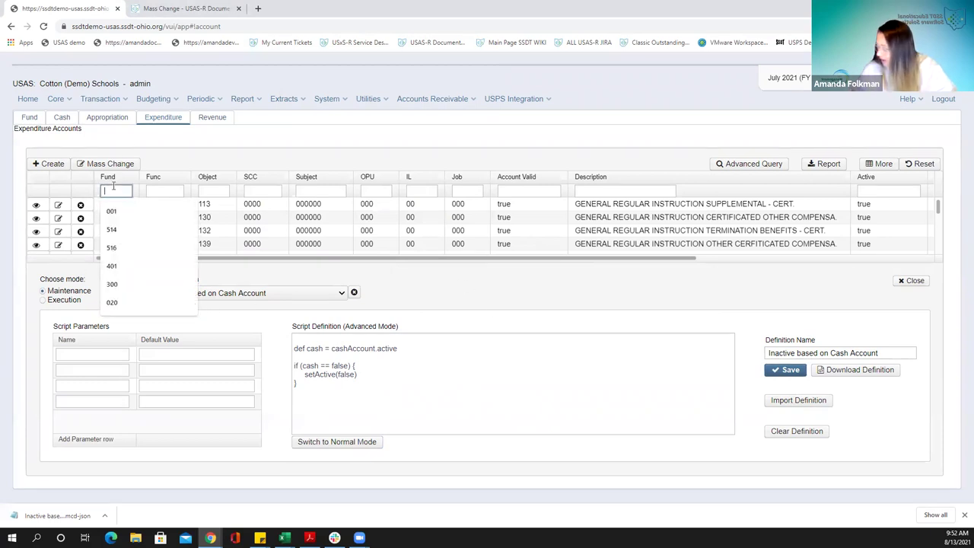
pyautogui.write('5')
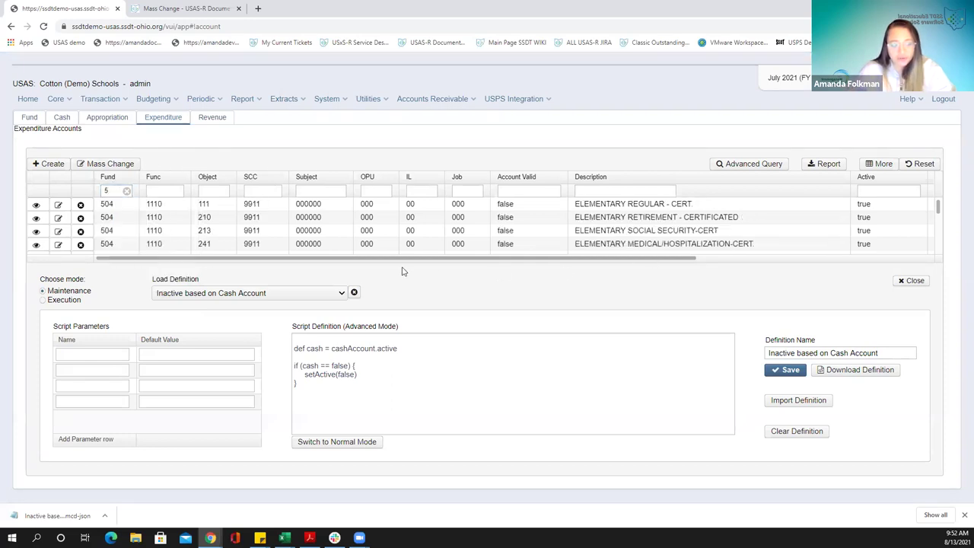
pyautogui.click(43, 300)
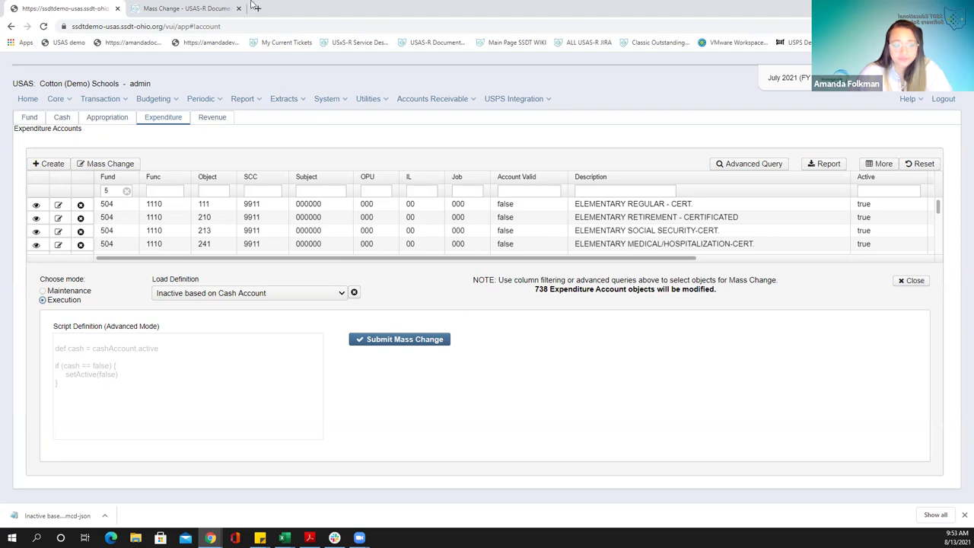
# - Return to the Mass Change documentation and scroll down to the vendor Tax Id section
pyautogui.click(181, 9)
pyautogui.scroll(-1, 192, 268)
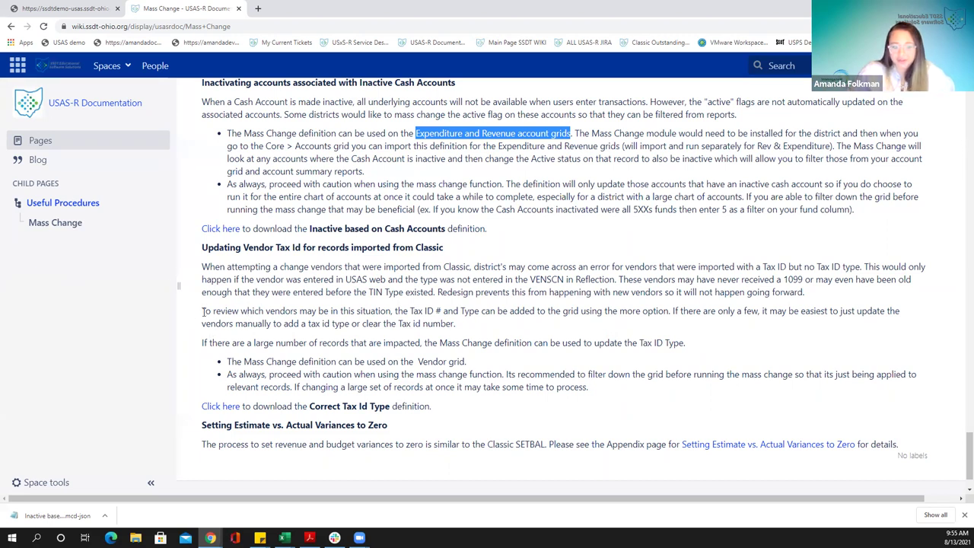
# - Highlight the vendor Tax Id sentence in the documentation, then go back to the USAS Vendors grid
pyautogui.moveTo(202, 310); pyautogui.dragTo(343, 312)
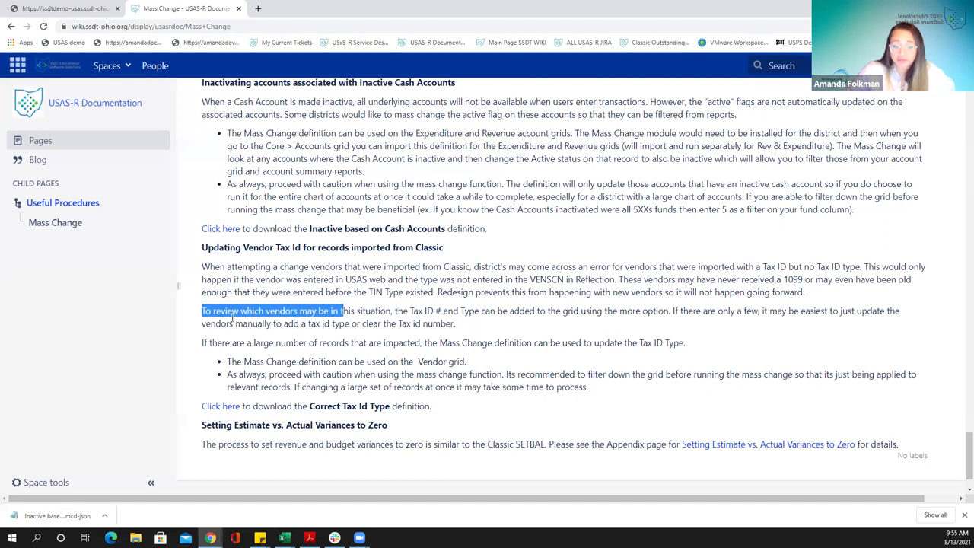
pyautogui.click(324, 319)
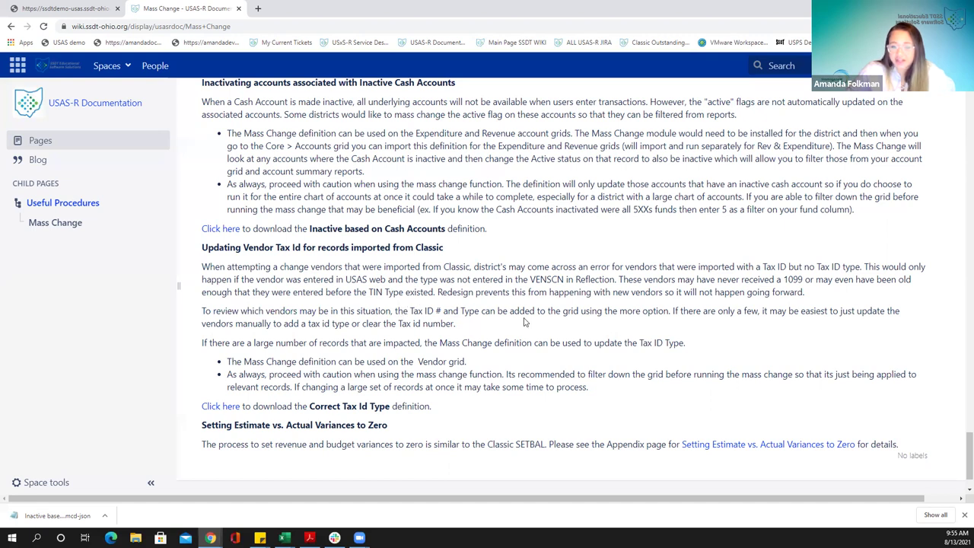
pyautogui.click(45, 9)
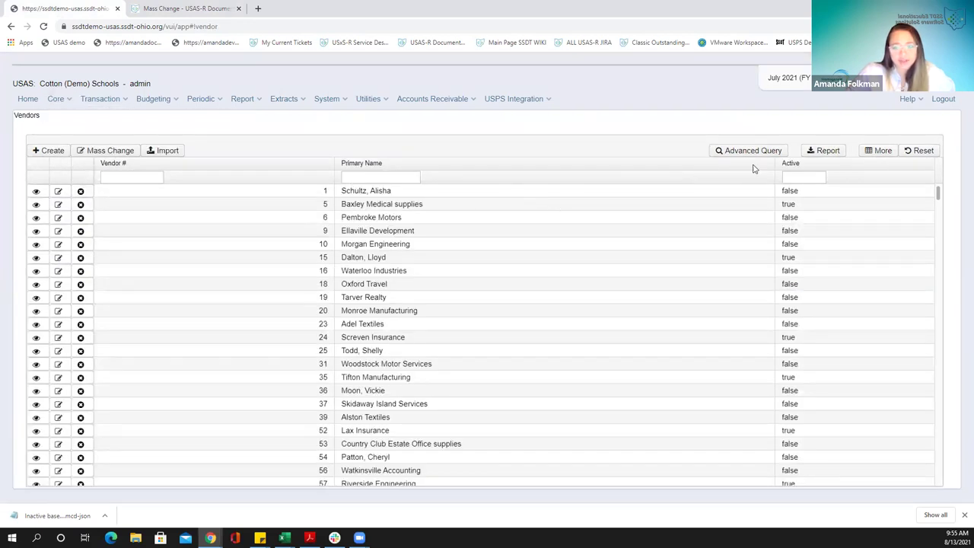
# - Add the Tax Id Type and Id # columns from the 1099 group to the Vendors grid and refresh
pyautogui.click(881, 150)
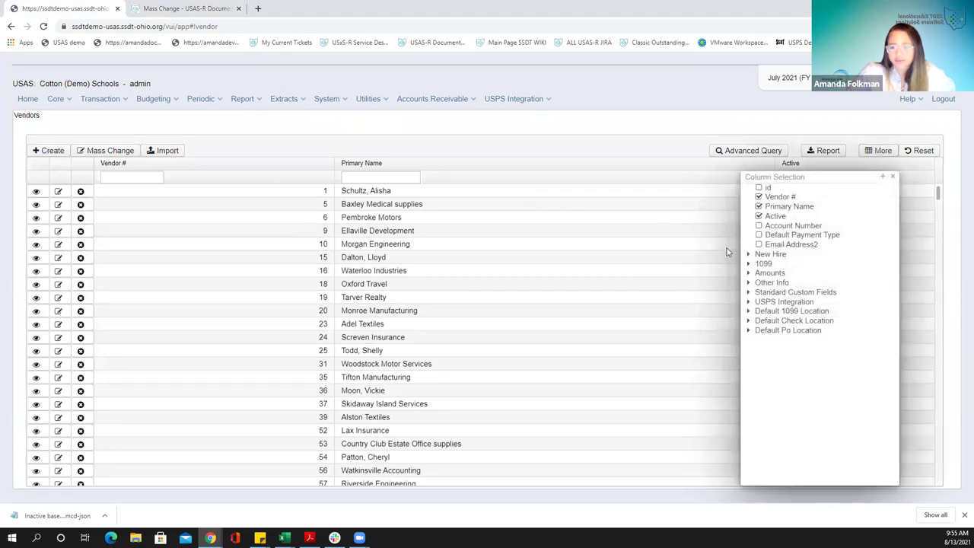
pyautogui.click(749, 264)
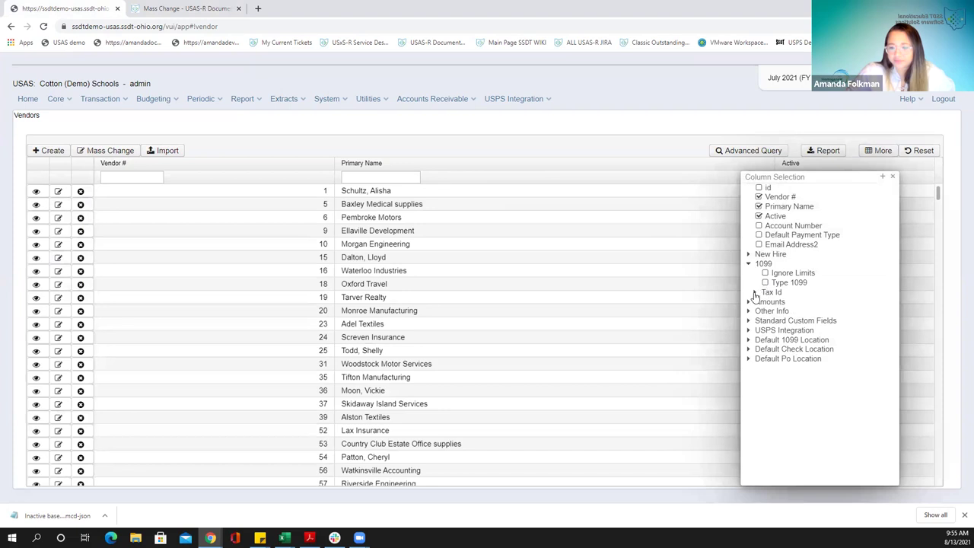
pyautogui.click(755, 292)
pyautogui.click(772, 311)
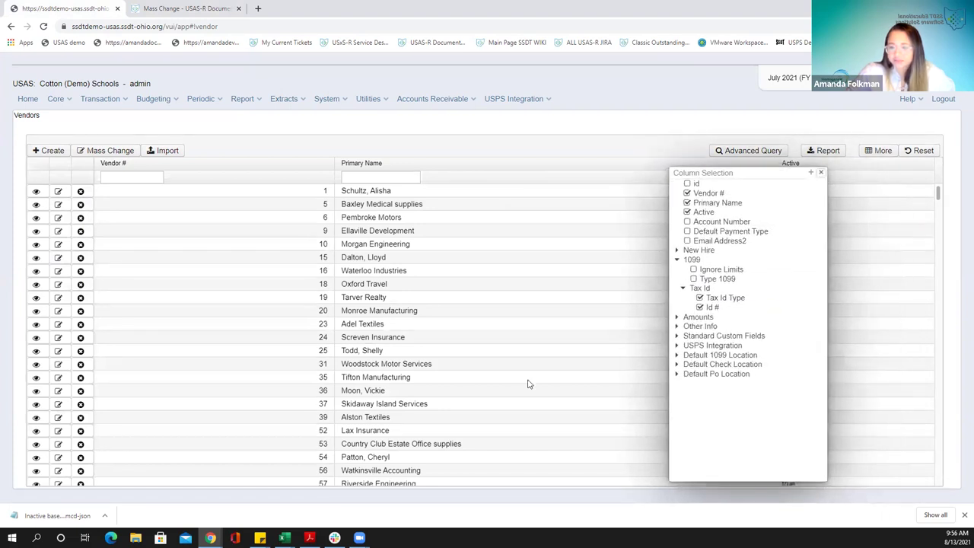
pyautogui.press('F5')
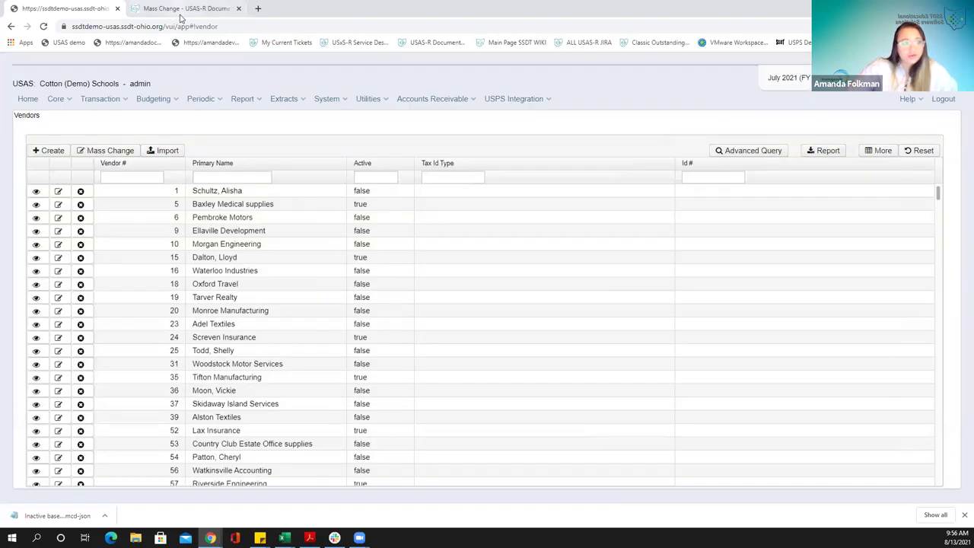
pyautogui.click(182, 8)
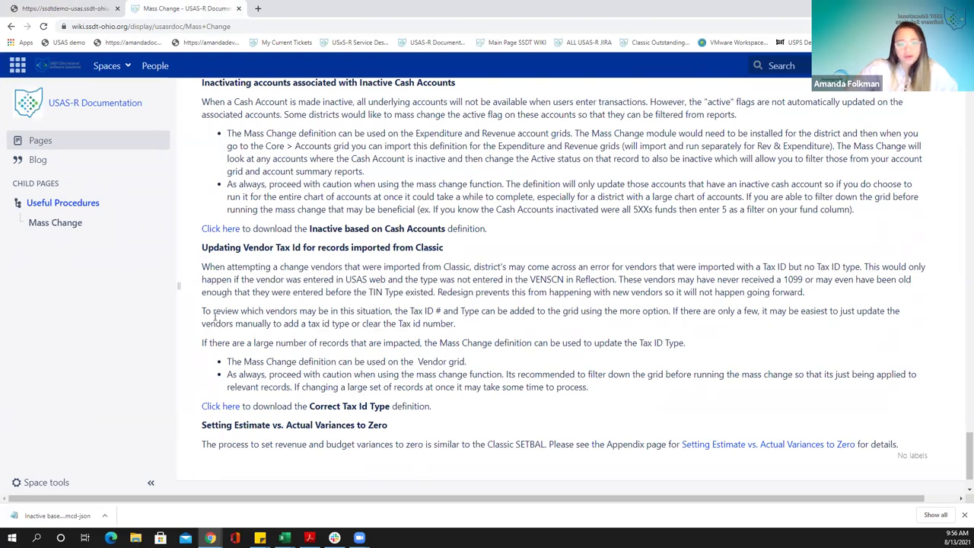
pyautogui.click(100, 9)
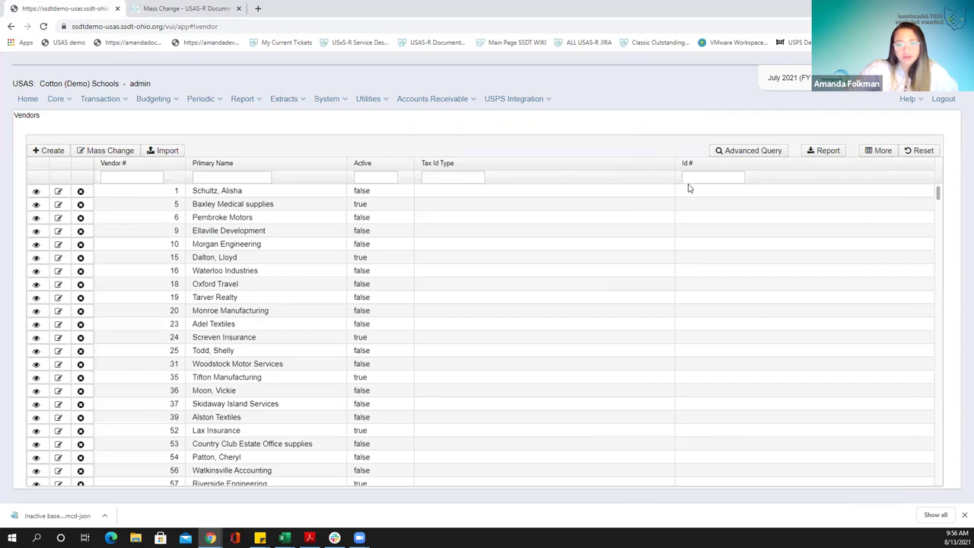
# - Filter the Vendors grid on Id # 1 and open Rusty's Taco's vendor record for editing
pyautogui.click(443, 175)
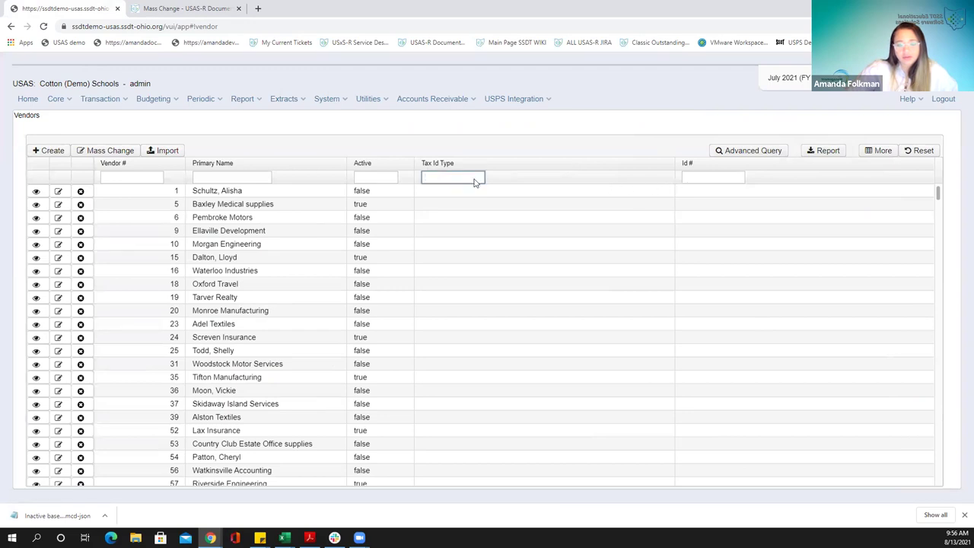
pyautogui.click(726, 178)
pyautogui.write('1')
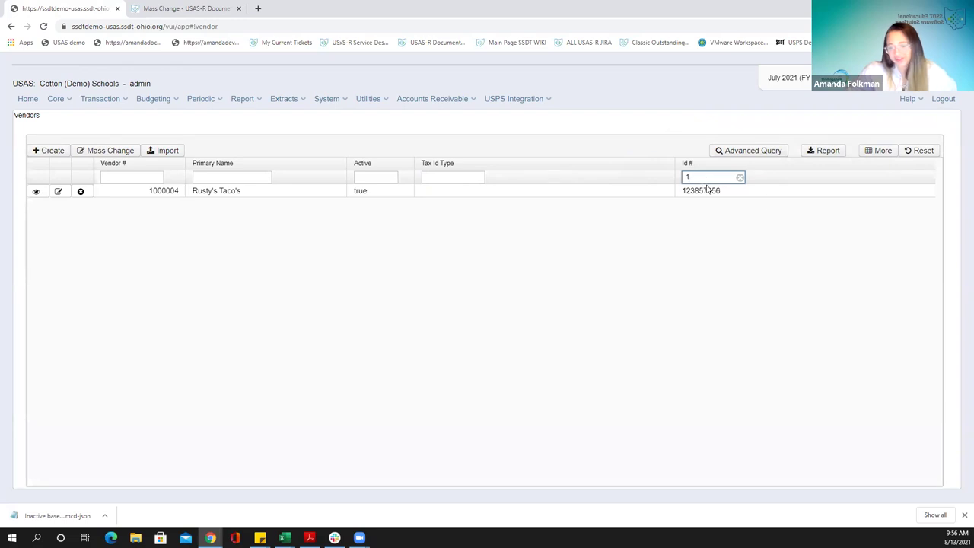
pyautogui.click(686, 223)
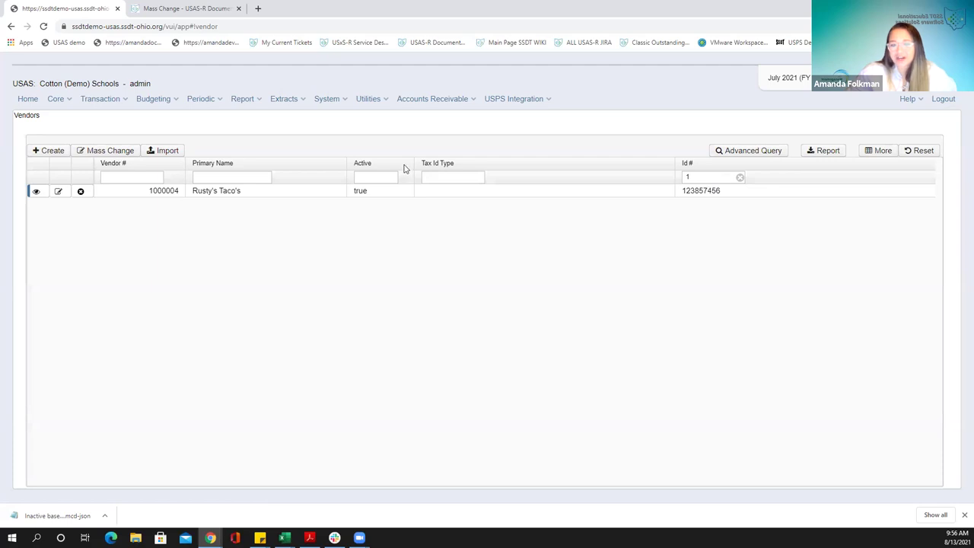
pyautogui.click(54, 191)
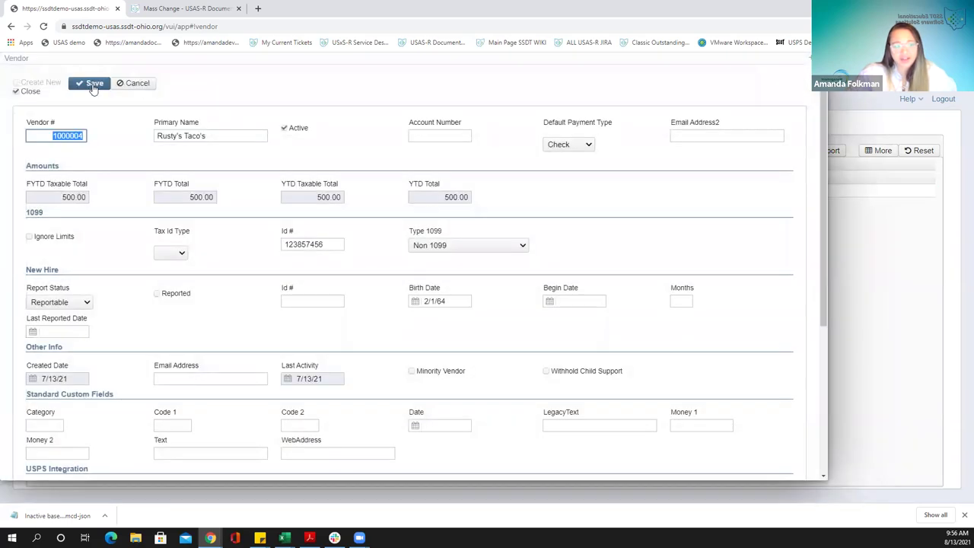
# - Set Rusty's Taco's 1099 type to Non-Employee Compensation and attempt to save the vendor
pyautogui.click(91, 85)
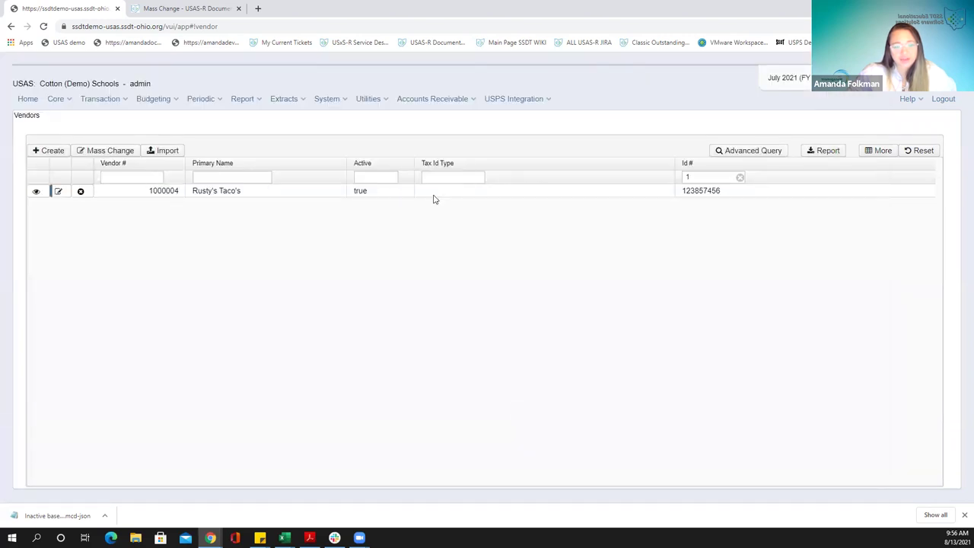
pyautogui.click(57, 194)
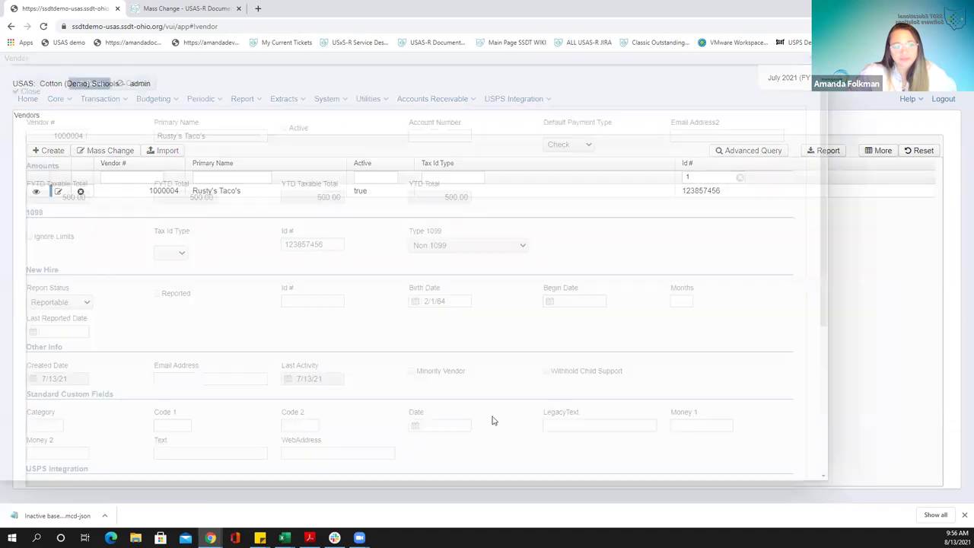
pyautogui.scroll(-1, 65, 226)
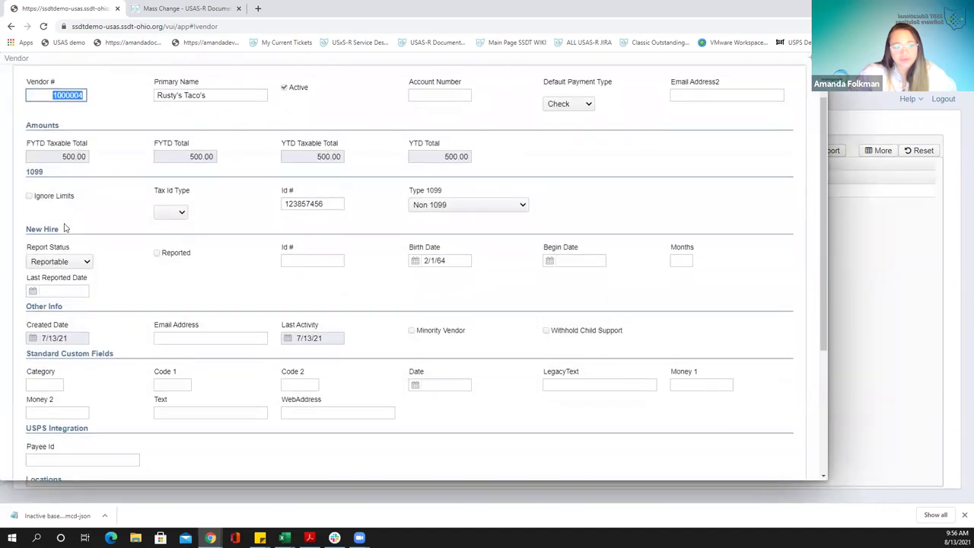
pyautogui.click(467, 199)
pyautogui.click(450, 217)
pyautogui.scroll(1, 160, 175)
pyautogui.click(93, 82)
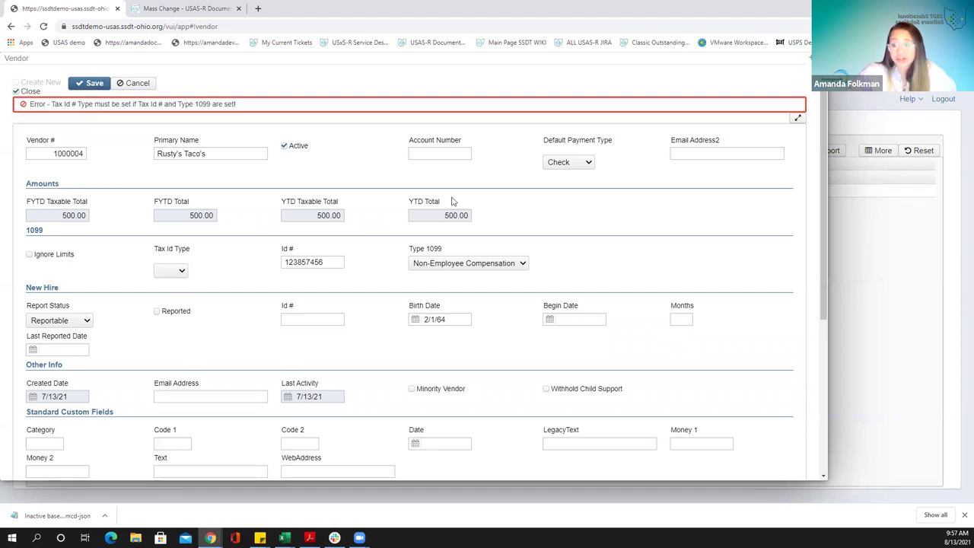
# - Choose EIN as the Tax Id Type, then cancel the edit and close the vendor form
pyautogui.click(183, 273)
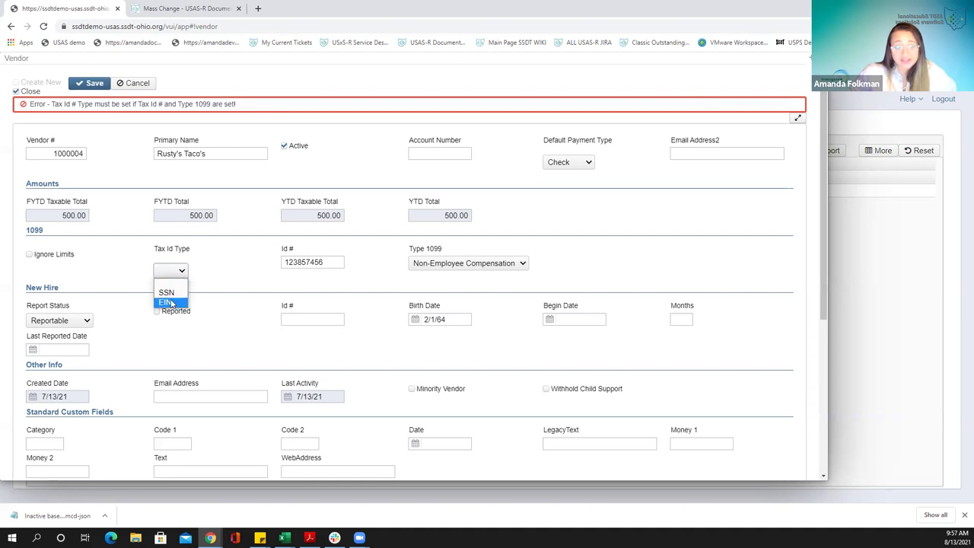
pyautogui.click(177, 286)
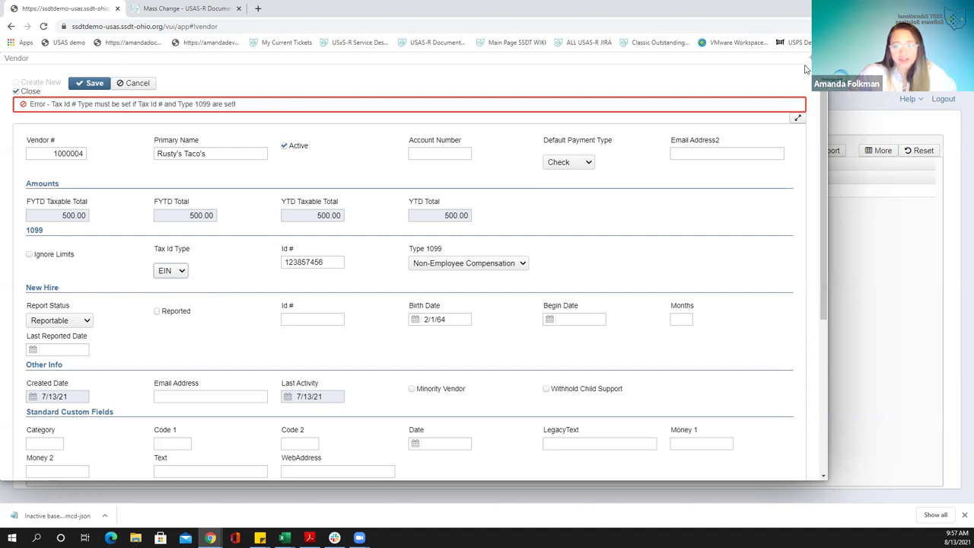
pyautogui.click(133, 82)
pyautogui.press('Escape')
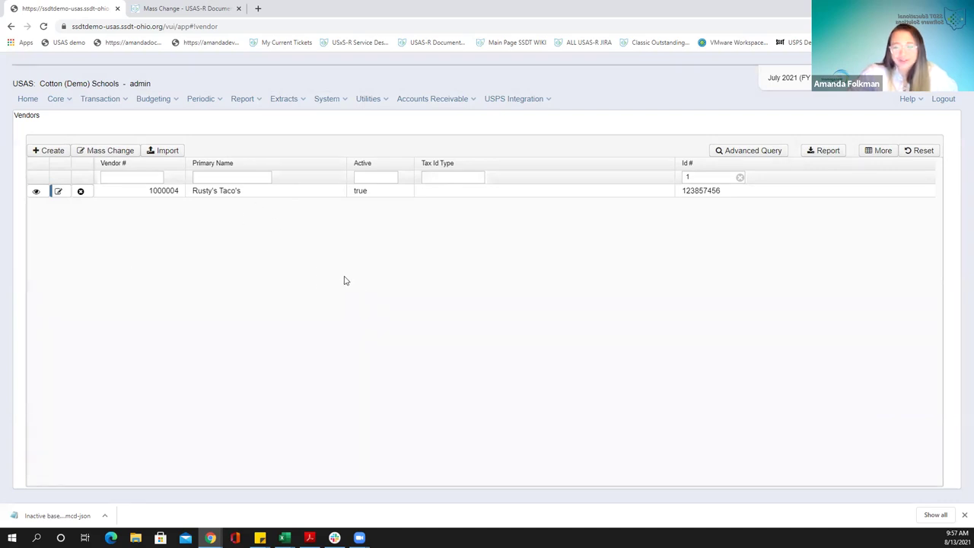
# - Scroll to the bottom of the Mass Change documentation and open the Setting Estimate vs. Actual Variances to Zero page
pyautogui.click(190, 11)
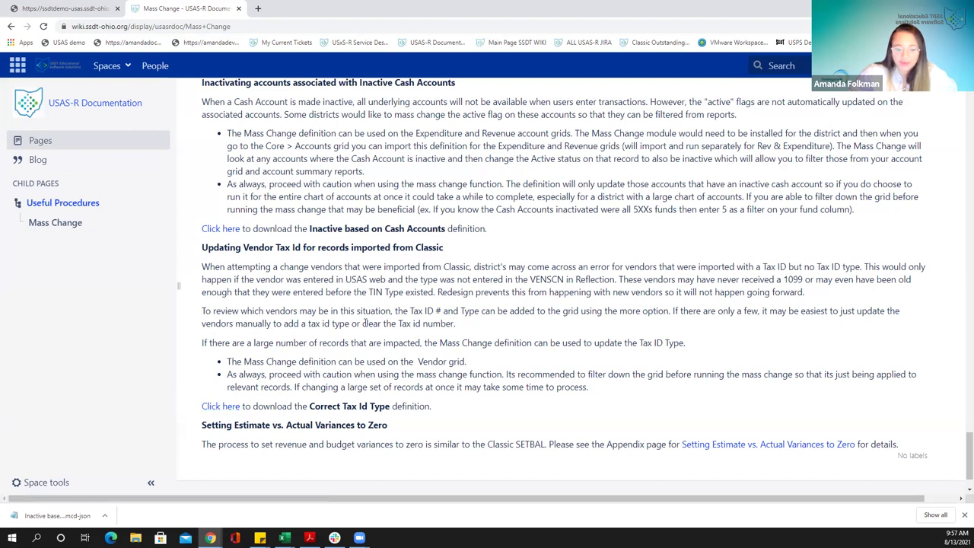
pyautogui.scroll(-1, 262, 326)
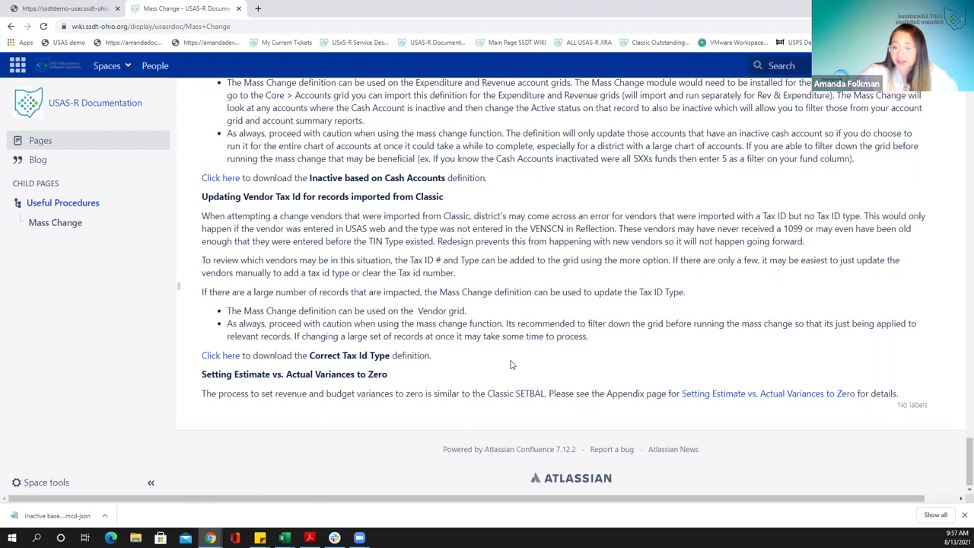
pyautogui.click(768, 394)
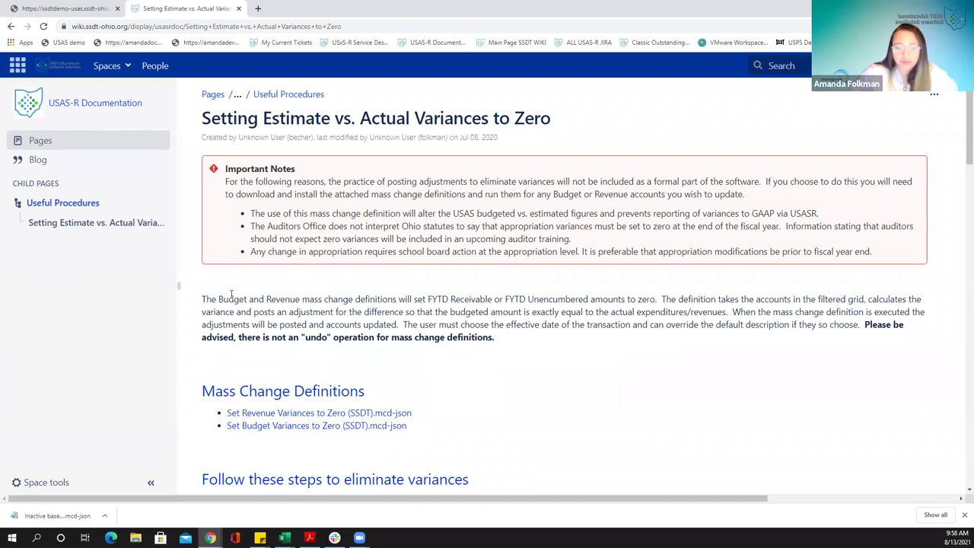
# - Scroll through the Setting Estimate vs. Actual Variances to Zero page and back up to the top
pyautogui.scroll(-1, 350, 311)
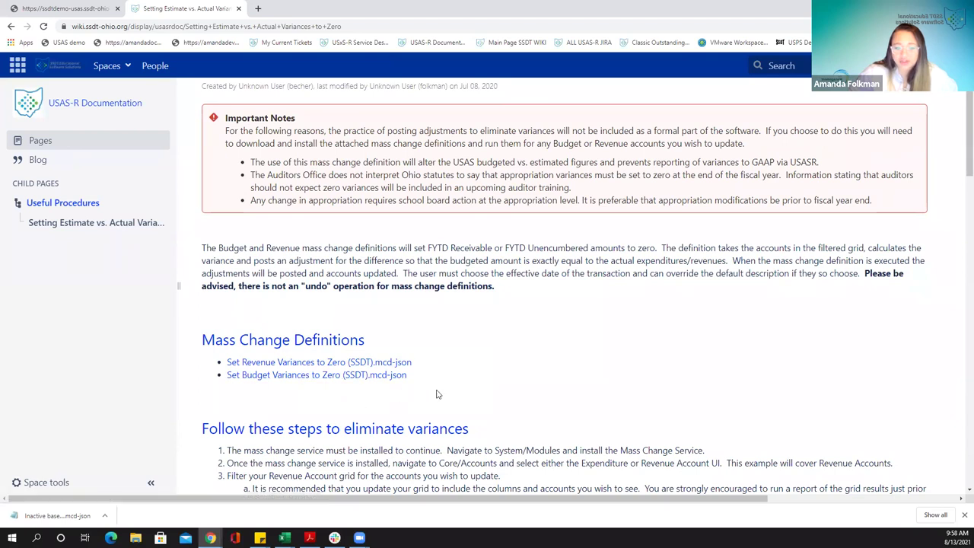
pyautogui.scroll(-3, 449, 391)
pyautogui.scroll(-4, 444, 327)
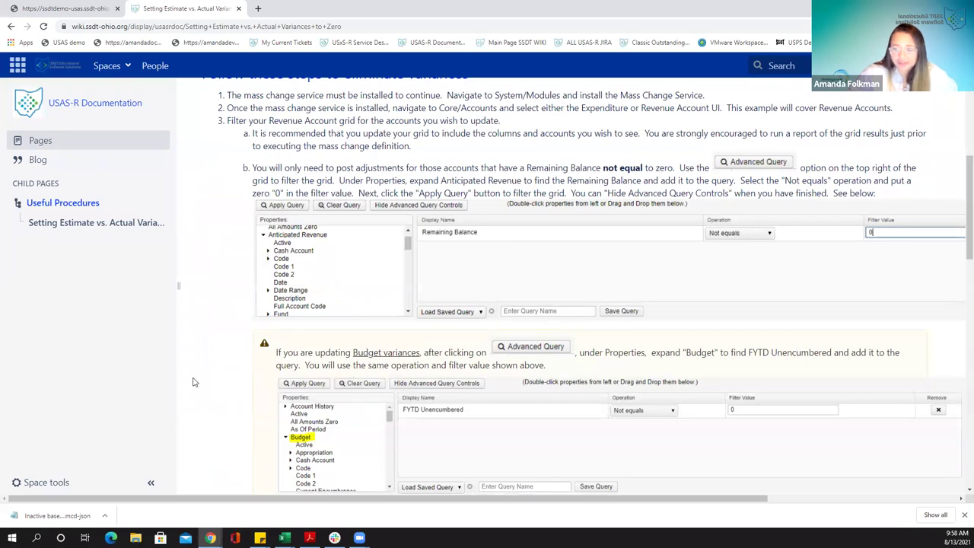
pyautogui.scroll(-4, 206, 373)
pyautogui.scroll(4, 204, 375)
pyautogui.scroll(10, 204, 374)
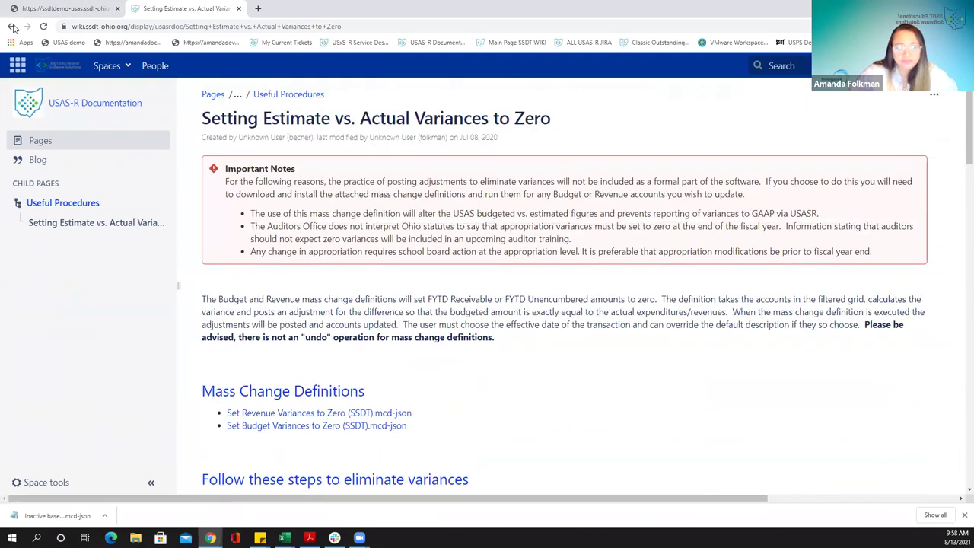
# - Go back to the Mass Change documentation page and return to its title and contents list
pyautogui.click(12, 28)
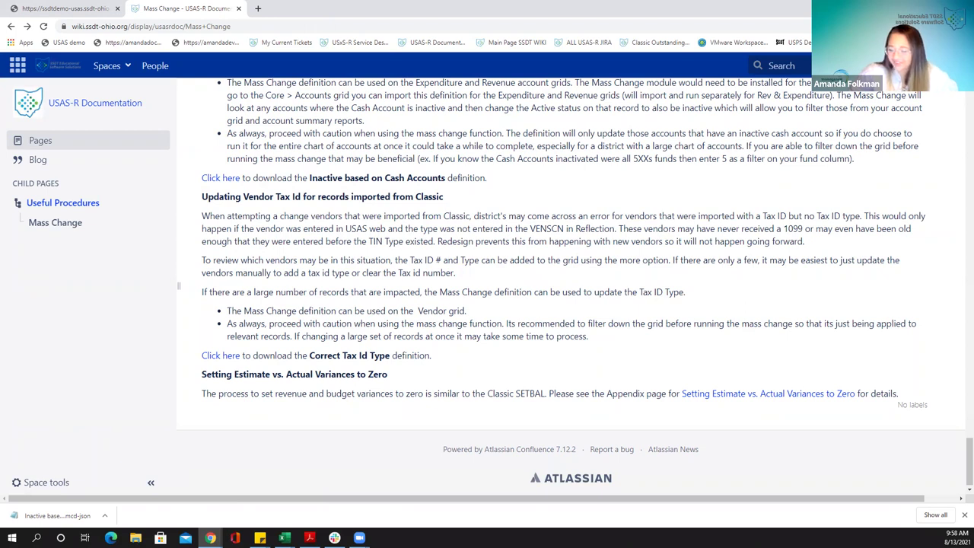
pyautogui.scroll(15, 578, 259)
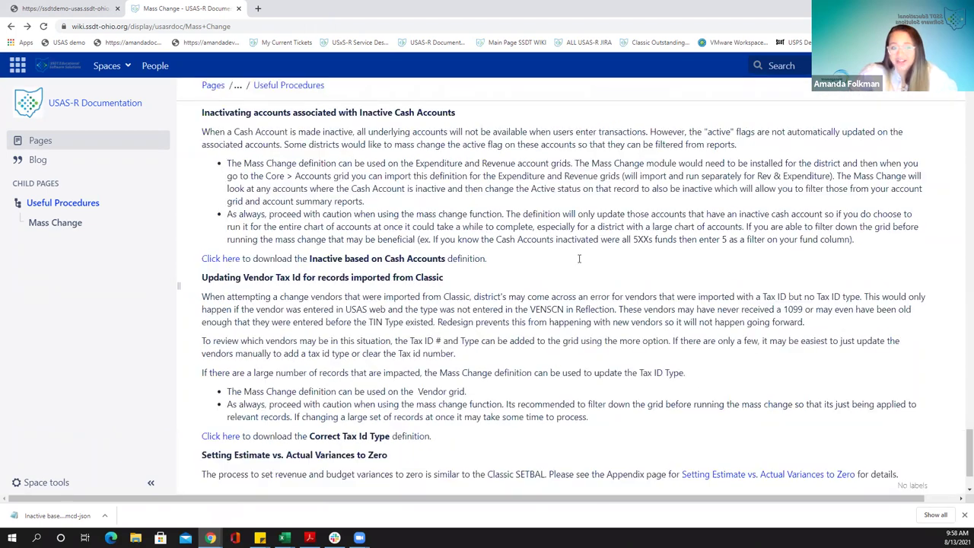
pyautogui.scroll(5, 461, 226)
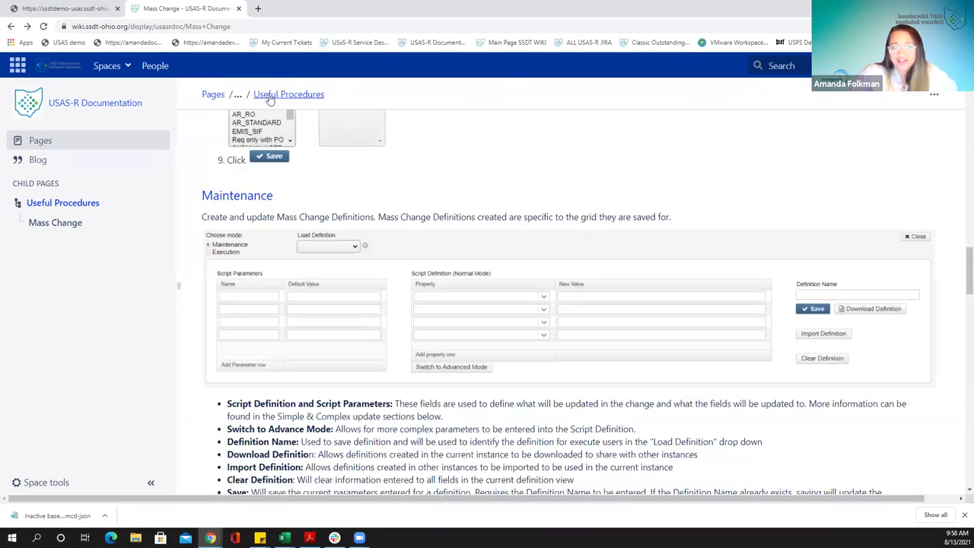
pyautogui.scroll(10, 460, 229)
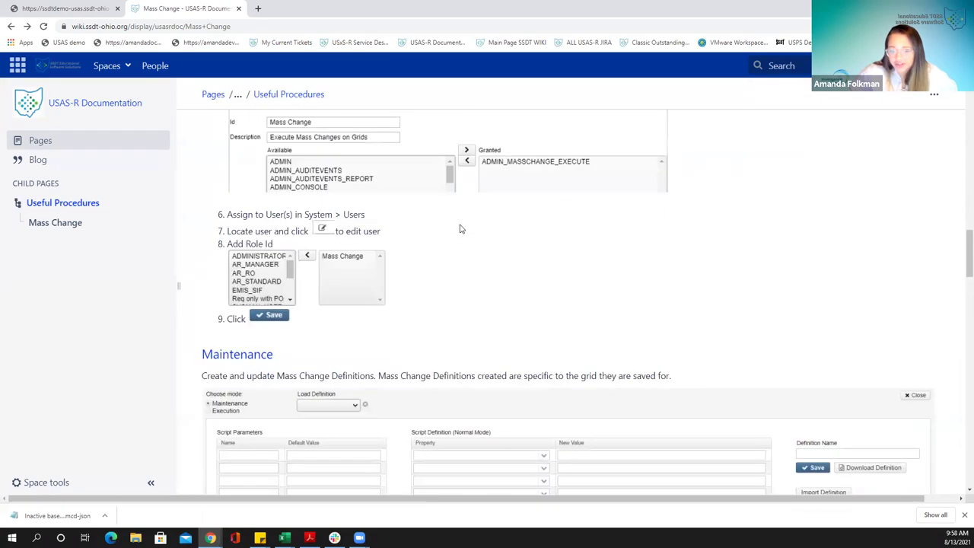
pyautogui.scroll(8, 460, 228)
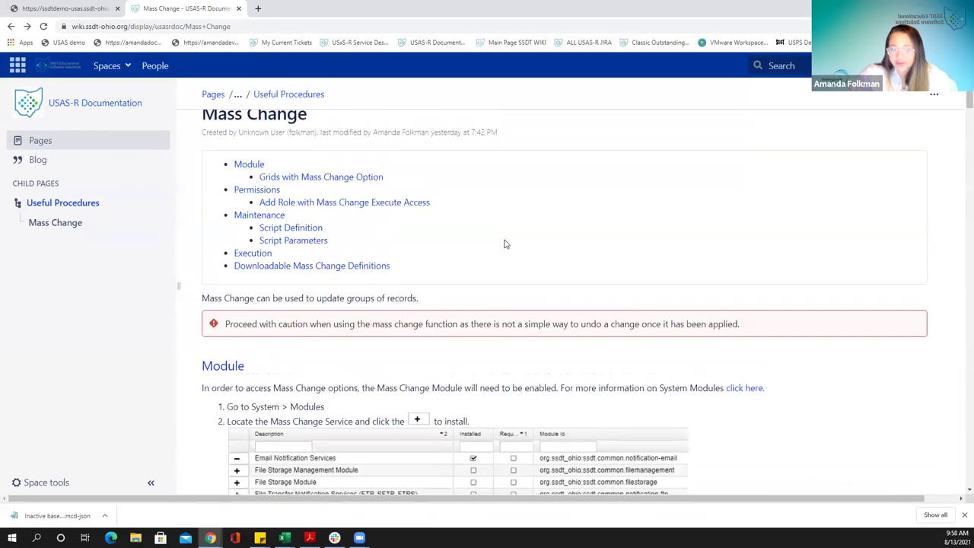